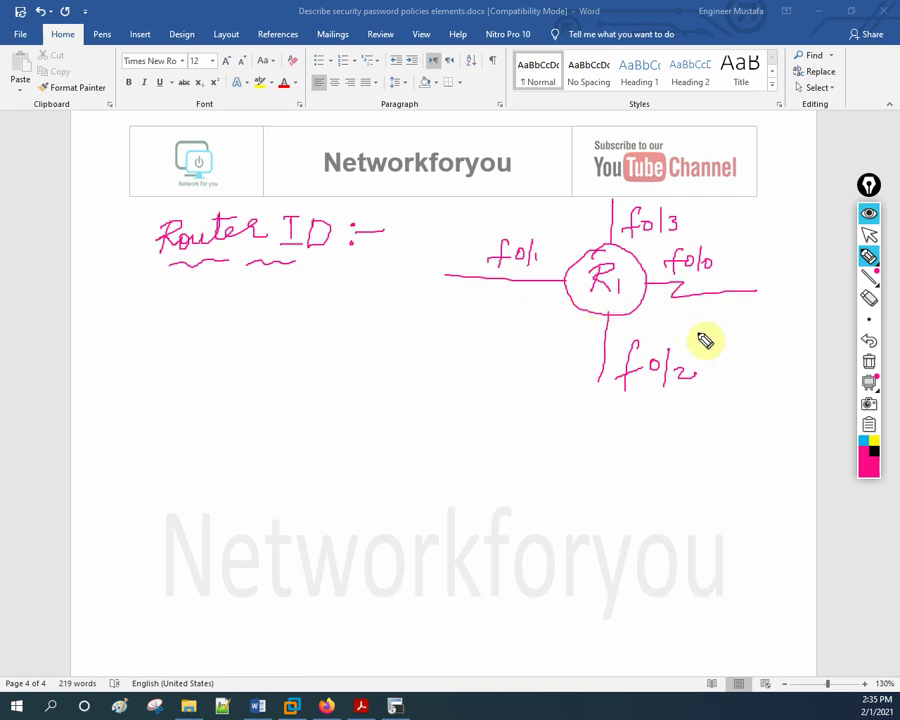
Handwrite the addresses 192.168.1.1 under R1's f0/0 link and 10.1.1.1 under its f0/1 link
{"action": "mouse_move", "coordinate": [703, 310]}
{"action": "left_mouse_down"}
{"action": "mouse_move", "coordinate": [731, 324]}
{"action": "mouse_move", "coordinate": [754, 309]}
{"action": "mouse_move", "coordinate": [765, 318]}
{"action": "mouse_move", "coordinate": [780, 306]}
{"action": "mouse_move", "coordinate": [791, 316]}
{"action": "mouse_move", "coordinate": [821, 320]}
{"action": "left_mouse_up"}
{"action": "left_click", "coordinate": [742, 320]}
{"action": "left_click", "coordinate": [790, 320]}
{"action": "left_click", "coordinate": [810, 320]}
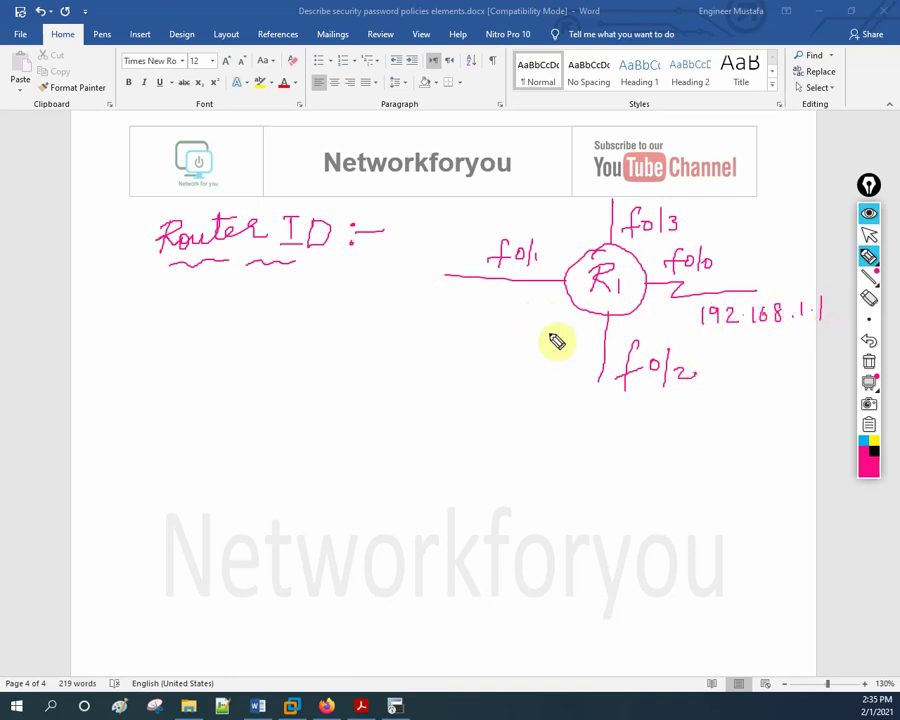
{"action": "mouse_move", "coordinate": [457, 305]}
{"action": "left_mouse_down"}
{"action": "mouse_move", "coordinate": [457, 320]}
{"action": "mouse_move", "coordinate": [469, 311]}
{"action": "mouse_move", "coordinate": [540, 315]}
{"action": "left_mouse_up"}
{"action": "left_click", "coordinate": [478, 313]}
{"action": "left_click", "coordinate": [499, 314]}
{"action": "left_click", "coordinate": [524, 313]}
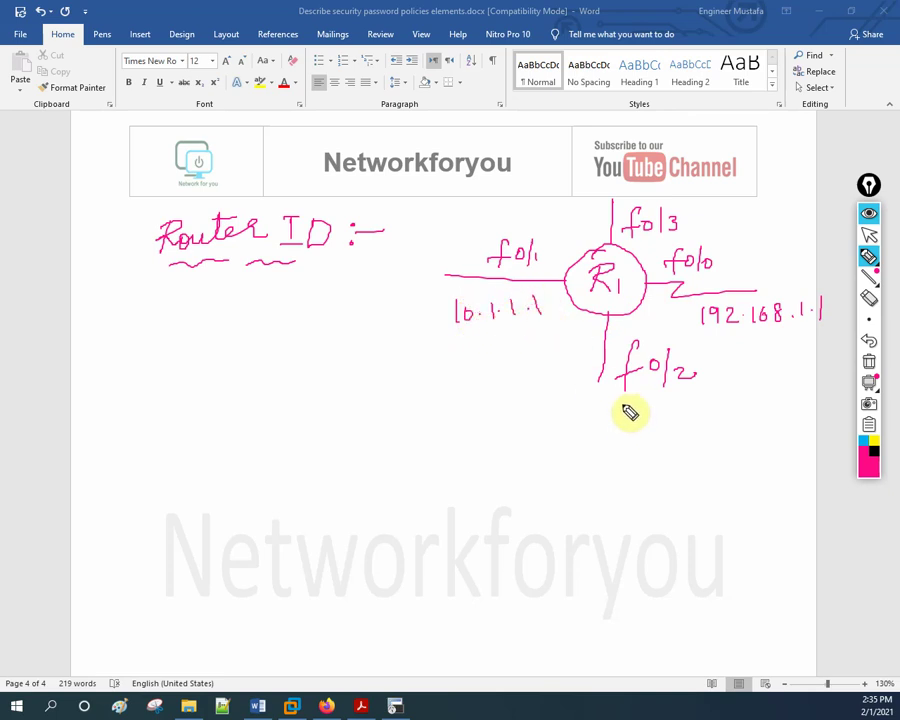
Handwrite the addresses 201.1.1.1 below R1's f0/2 label and 172.1.1.1 beside its f0/3 link
{"action": "mouse_move", "coordinate": [612, 395]}
{"action": "left_mouse_down"}
{"action": "mouse_move", "coordinate": [634, 424]}
{"action": "mouse_move", "coordinate": [668, 401]}
{"action": "mouse_move", "coordinate": [693, 402]}
{"action": "mouse_move", "coordinate": [700, 415]}
{"action": "mouse_move", "coordinate": [742, 427]}
{"action": "left_mouse_up"}
{"action": "left_click", "coordinate": [680, 417]}
{"action": "left_click", "coordinate": [704, 418]}
{"action": "left_click", "coordinate": [729, 418]}
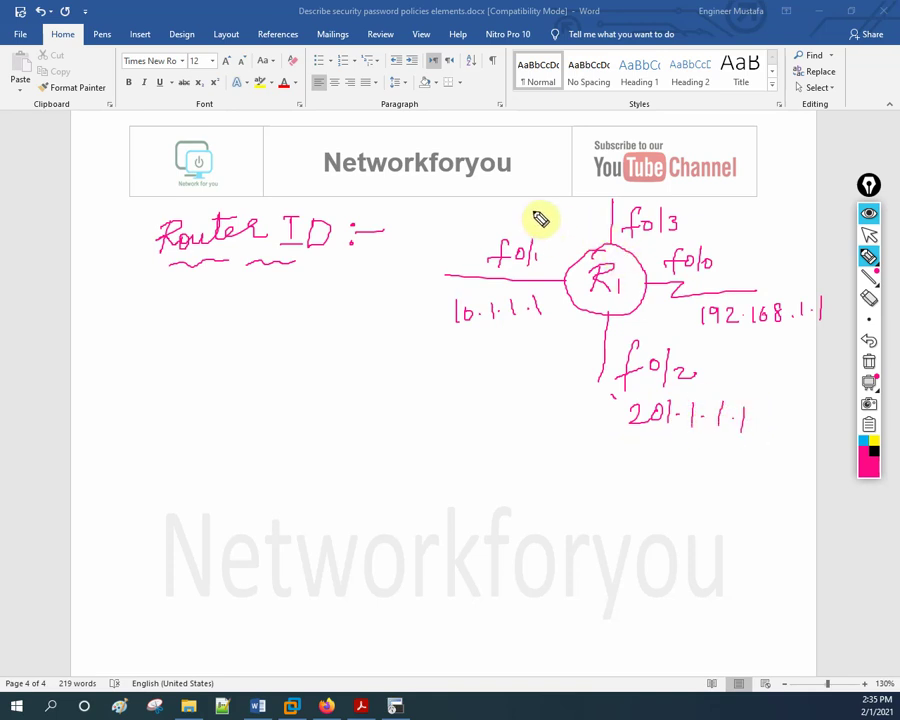
{"action": "mouse_move", "coordinate": [534, 204]}
{"action": "left_mouse_down"}
{"action": "mouse_move", "coordinate": [589, 219]}
{"action": "mouse_move", "coordinate": [624, 215]}
{"action": "left_mouse_up"}
{"action": "left_click", "coordinate": [580, 213]}
{"action": "left_click", "coordinate": [601, 214]}
{"action": "left_click", "coordinate": [616, 214]}
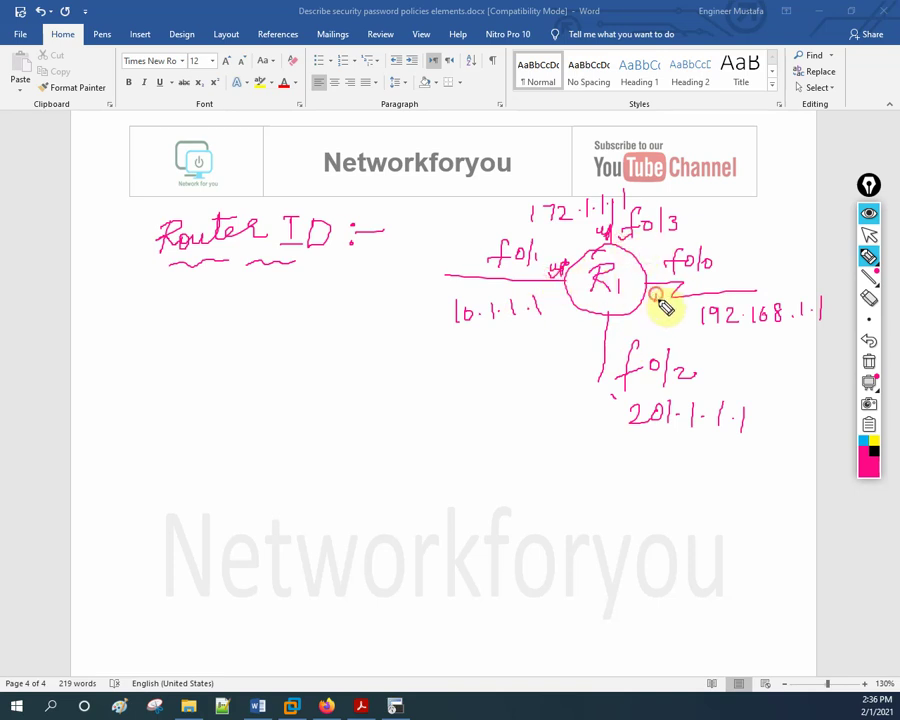
Mark R1's f0/2 link as "up" and draw a diagonal line from R1 labelled "Logic"
{"action": "left_click_drag", "start_coordinate": [636, 324], "coordinate": [632, 340]}
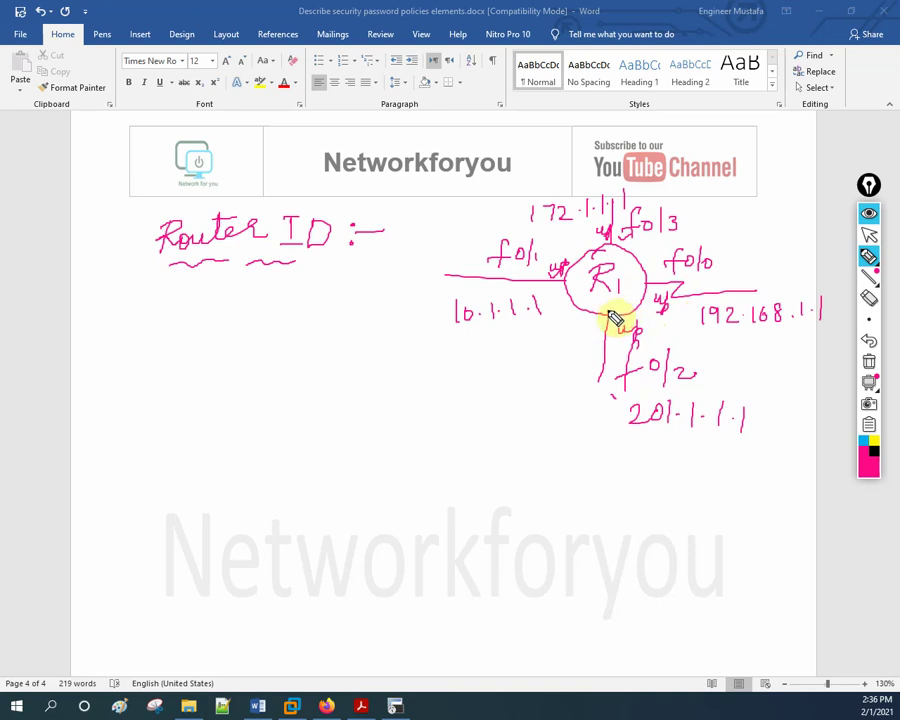
{"action": "left_click_drag", "start_coordinate": [580, 307], "coordinate": [461, 375]}
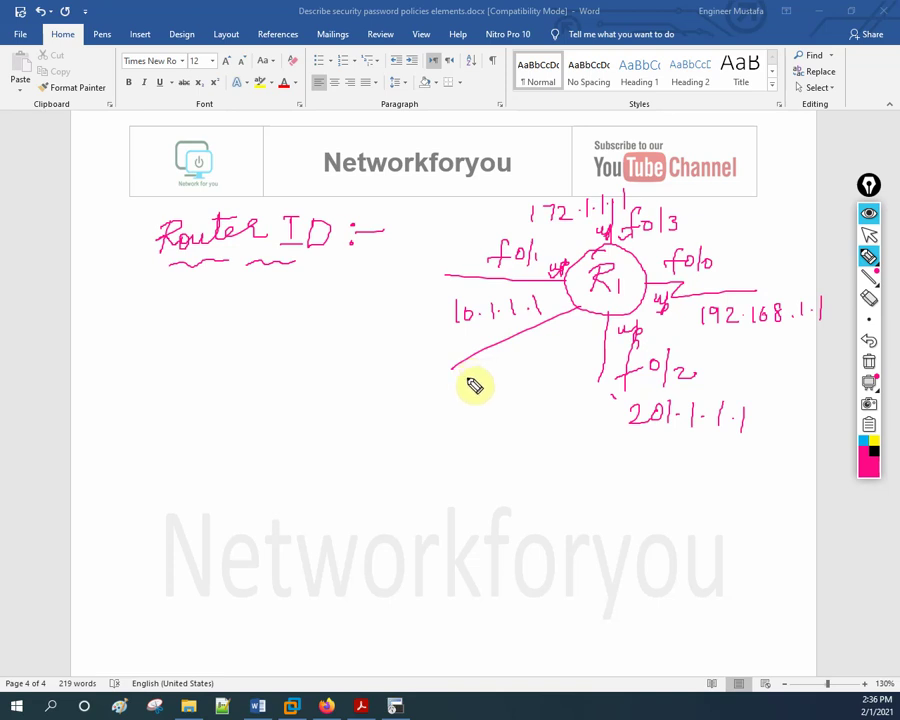
{"action": "mouse_move", "coordinate": [474, 384]}
{"action": "left_mouse_down"}
{"action": "mouse_move", "coordinate": [474, 396]}
{"action": "mouse_move", "coordinate": [532, 388]}
{"action": "mouse_move", "coordinate": [542, 362]}
{"action": "mouse_move", "coordinate": [556, 378]}
{"action": "left_mouse_up"}
Handwrite "Loopback" below the Router ID heading, underline it twice and draw an arrow pointing to it
{"action": "mouse_move", "coordinate": [143, 333]}
{"action": "left_mouse_down"}
{"action": "mouse_move", "coordinate": [139, 378]}
{"action": "mouse_move", "coordinate": [198, 354]}
{"action": "mouse_move", "coordinate": [191, 374]}
{"action": "mouse_move", "coordinate": [209, 370]}
{"action": "mouse_move", "coordinate": [222, 364]}
{"action": "mouse_move", "coordinate": [219, 351]}
{"action": "mouse_move", "coordinate": [263, 360]}
{"action": "left_mouse_up"}
{"action": "left_click_drag", "start_coordinate": [133, 394], "coordinate": [210, 392]}
{"action": "left_click_drag", "start_coordinate": [150, 408], "coordinate": [268, 394]}
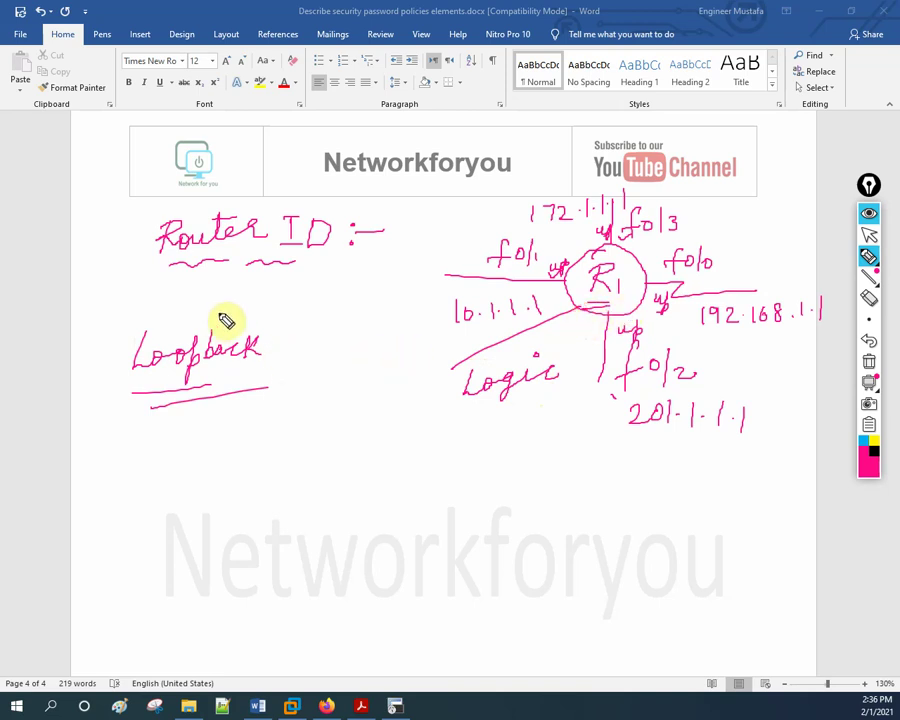
{"action": "left_click_drag", "start_coordinate": [225, 318], "coordinate": [371, 263]}
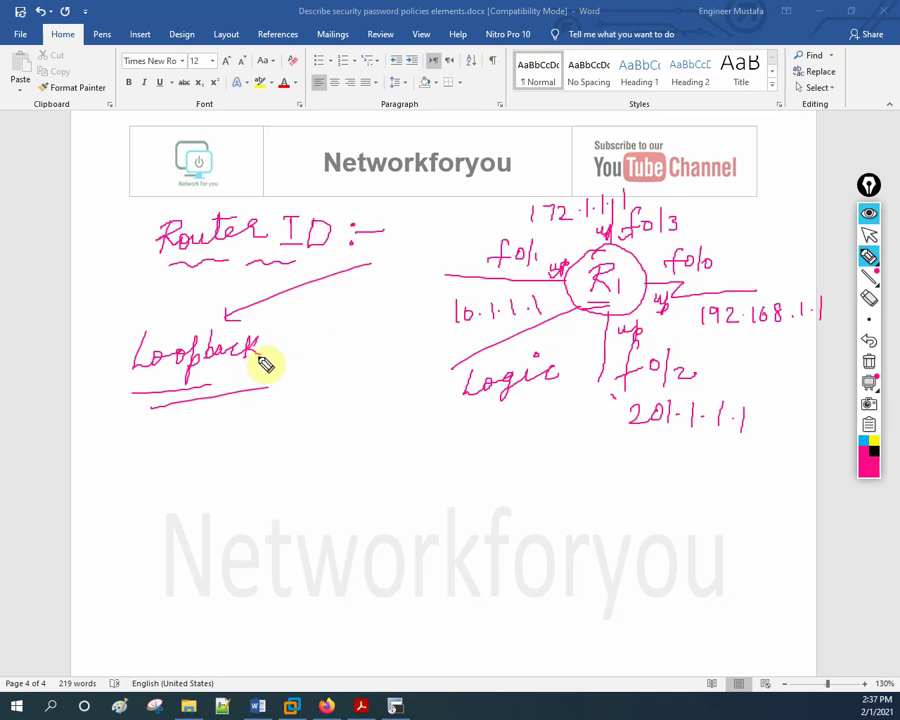
Number the loopback 0 with address 1.1.1.1, and write "Loopback 1" below it with address 182.1.1.1
{"action": "mouse_move", "coordinate": [285, 336]}
{"action": "left_mouse_down"}
{"action": "mouse_move", "coordinate": [297, 349]}
{"action": "mouse_move", "coordinate": [284, 337]}
{"action": "left_mouse_up"}
{"action": "mouse_move", "coordinate": [139, 444]}
{"action": "left_mouse_down"}
{"action": "mouse_move", "coordinate": [125, 485]}
{"action": "mouse_move", "coordinate": [155, 475]}
{"action": "mouse_move", "coordinate": [186, 505]}
{"action": "mouse_move", "coordinate": [216, 447]}
{"action": "mouse_move", "coordinate": [212, 479]}
{"action": "mouse_move", "coordinate": [234, 463]}
{"action": "mouse_move", "coordinate": [266, 467]}
{"action": "mouse_move", "coordinate": [278, 454]}
{"action": "mouse_move", "coordinate": [317, 482]}
{"action": "left_mouse_up"}
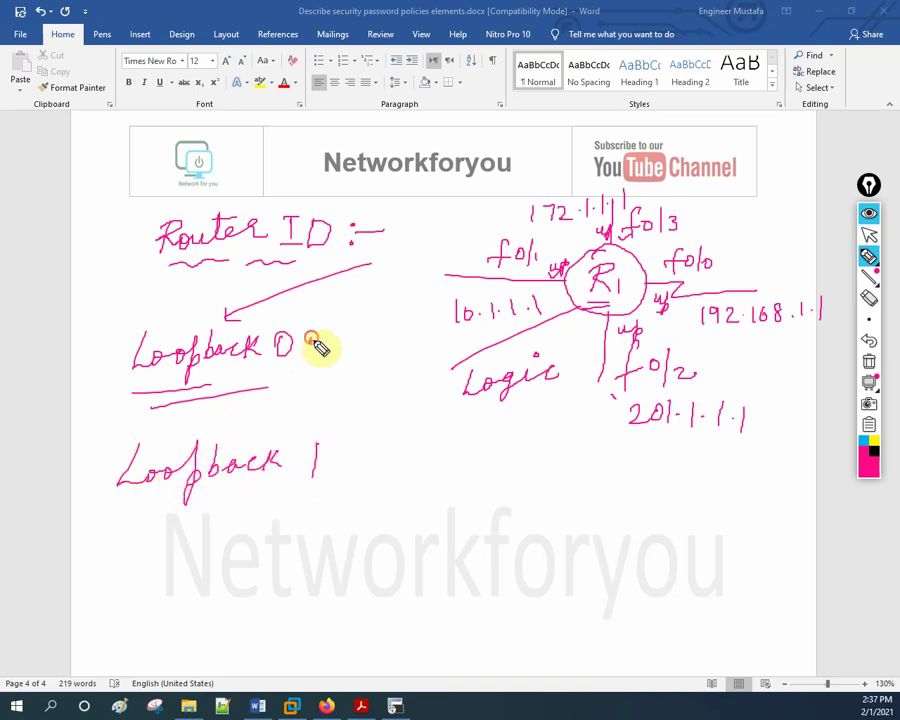
{"action": "mouse_move", "coordinate": [315, 345]}
{"action": "left_mouse_down"}
{"action": "mouse_move", "coordinate": [350, 346]}
{"action": "mouse_move", "coordinate": [366, 328]}
{"action": "mouse_move", "coordinate": [379, 344]}
{"action": "mouse_move", "coordinate": [389, 324]}
{"action": "mouse_move", "coordinate": [399, 346]}
{"action": "mouse_move", "coordinate": [438, 321]}
{"action": "left_mouse_up"}
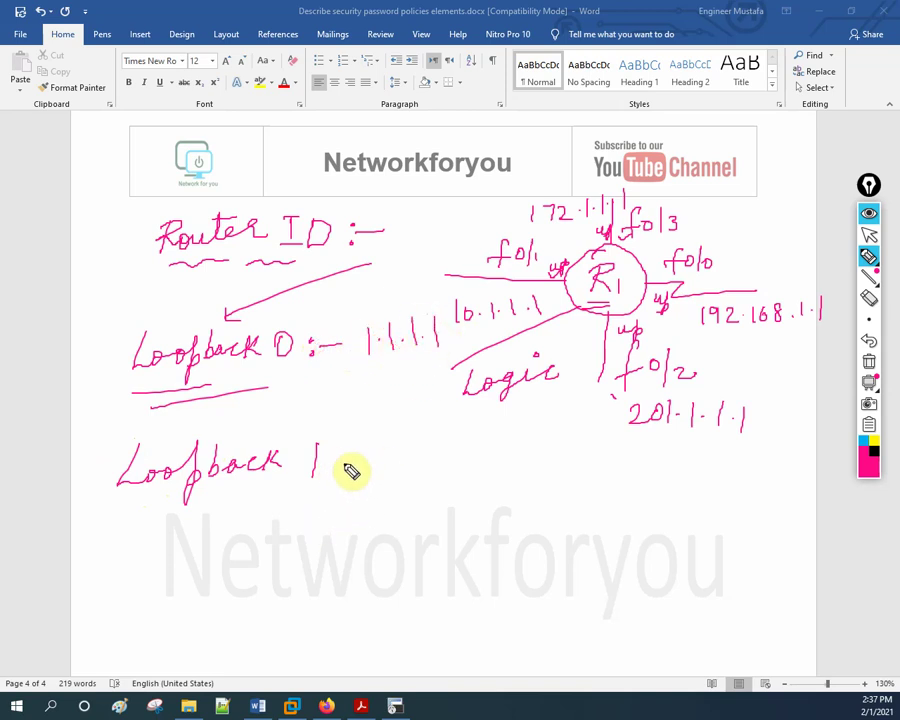
{"action": "mouse_move", "coordinate": [350, 471]}
{"action": "left_mouse_down"}
{"action": "mouse_move", "coordinate": [386, 461]}
{"action": "mouse_move", "coordinate": [394, 487]}
{"action": "mouse_move", "coordinate": [402, 464]}
{"action": "mouse_move", "coordinate": [419, 463]}
{"action": "mouse_move", "coordinate": [442, 482]}
{"action": "mouse_move", "coordinate": [450, 471]}
{"action": "mouse_move", "coordinate": [462, 480]}
{"action": "mouse_move", "coordinate": [492, 463]}
{"action": "mouse_move", "coordinate": [519, 478]}
{"action": "left_mouse_up"}
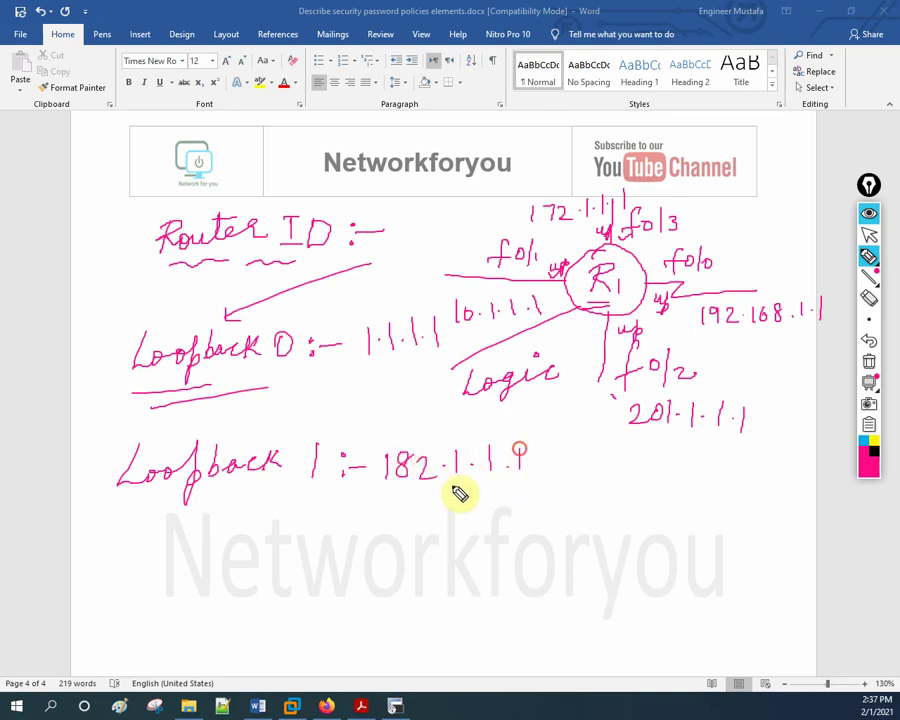
Underline 182 in the Loopback 1 address and draw an arrow pointing to Loopback 1
{"action": "left_click_drag", "start_coordinate": [382, 492], "coordinate": [433, 491]}
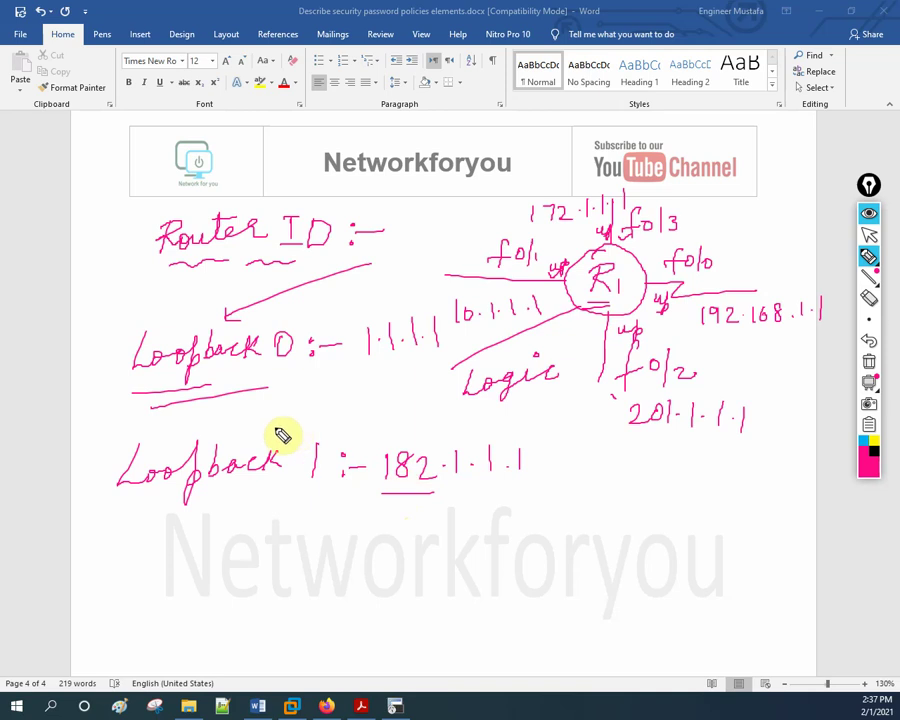
{"action": "left_click_drag", "start_coordinate": [284, 420], "coordinate": [288, 444]}
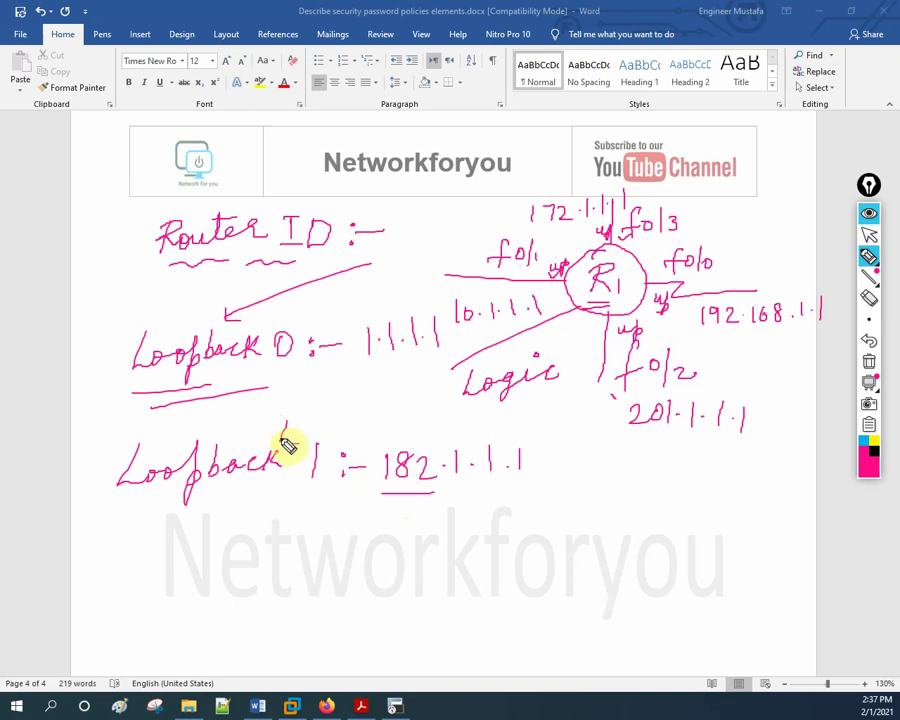
{"action": "left_click_drag", "start_coordinate": [403, 399], "coordinate": [288, 449]}
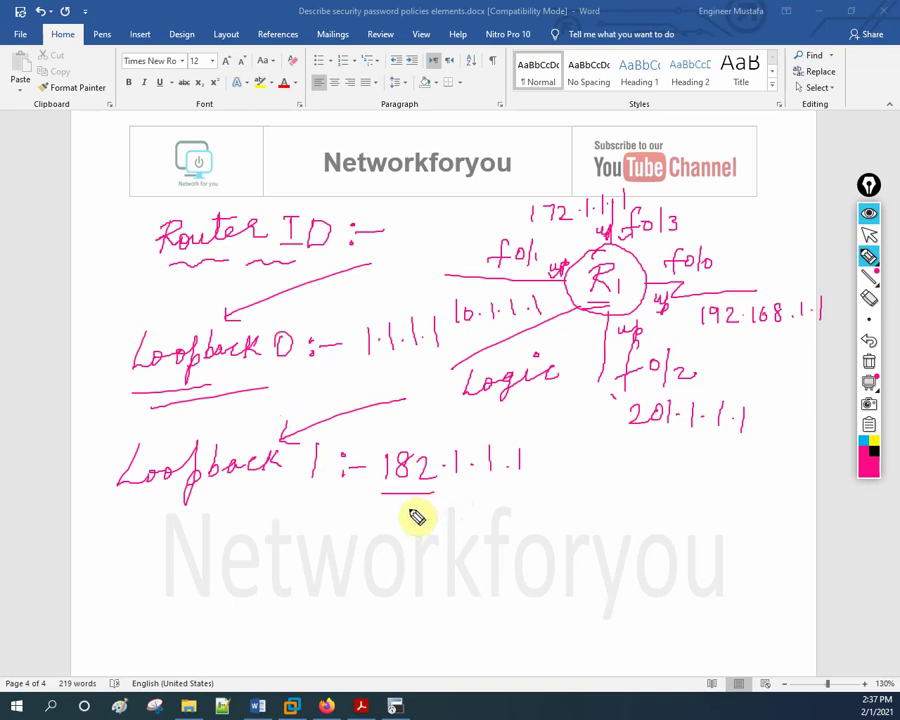
Handwrite "Rout ID :" followed by a blank line below the loopbacks, and underline it
{"action": "mouse_move", "coordinate": [296, 558]}
{"action": "left_mouse_down"}
{"action": "mouse_move", "coordinate": [325, 562]}
{"action": "mouse_move", "coordinate": [331, 582]}
{"action": "mouse_move", "coordinate": [372, 567]}
{"action": "mouse_move", "coordinate": [428, 573]}
{"action": "mouse_move", "coordinate": [436, 548]}
{"action": "mouse_move", "coordinate": [490, 570]}
{"action": "mouse_move", "coordinate": [594, 558]}
{"action": "left_mouse_up"}
{"action": "left_click", "coordinate": [476, 563]}
{"action": "left_click", "coordinate": [478, 552]}
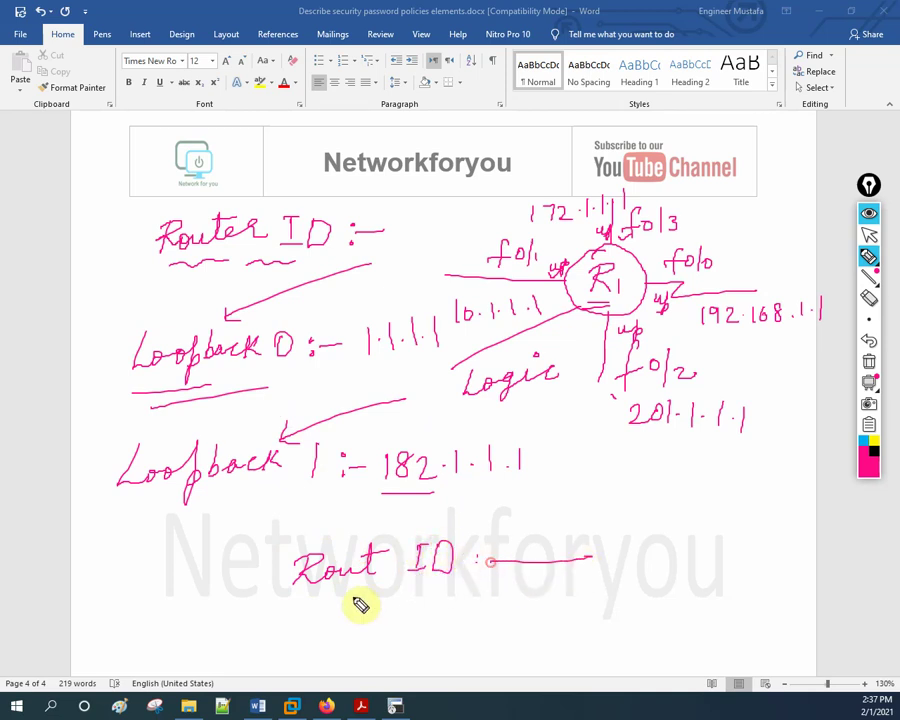
{"action": "left_click_drag", "start_coordinate": [313, 606], "coordinate": [590, 608]}
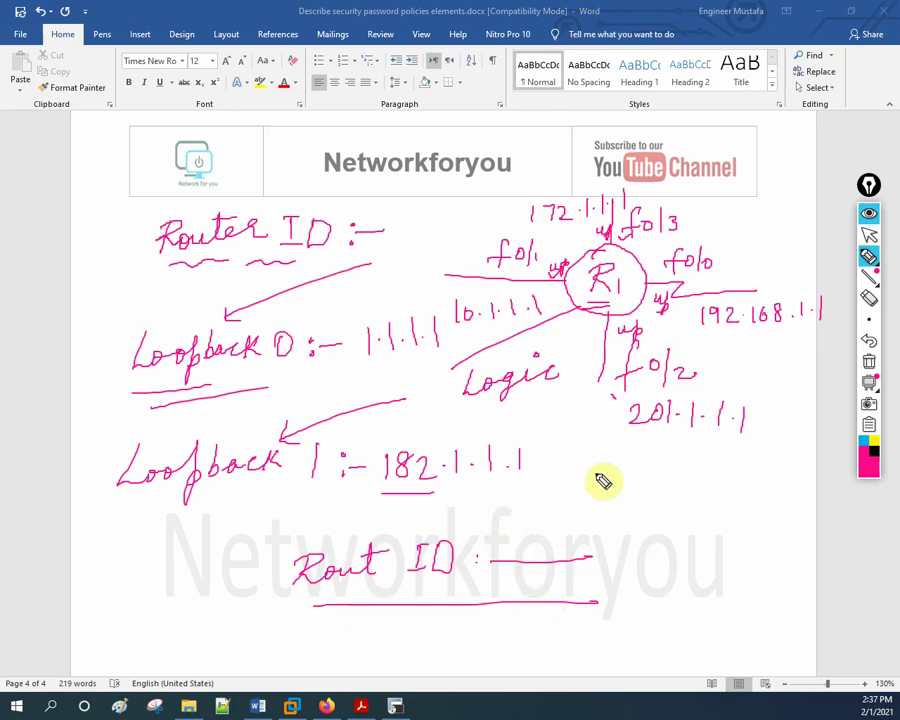
Clear all drawings and handwrite a numbered list with 1 "Manual" and 2 "Loopback", each with an arrow pointing to it
{"action": "left_click", "coordinate": [869, 363]}
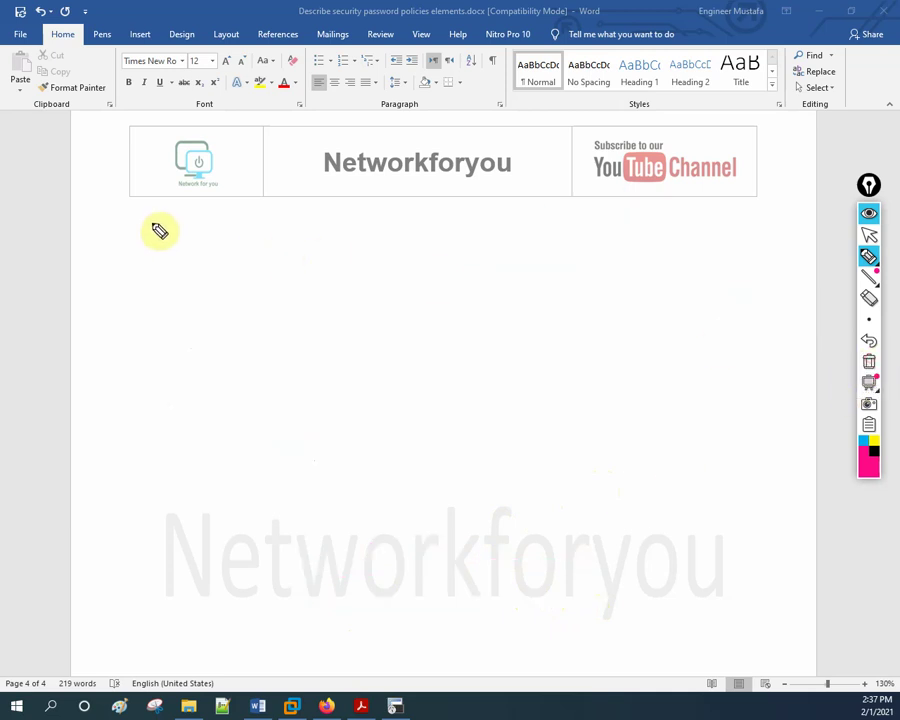
{"action": "mouse_move", "coordinate": [160, 231]}
{"action": "left_mouse_down"}
{"action": "mouse_move", "coordinate": [218, 210]}
{"action": "mouse_move", "coordinate": [260, 233]}
{"action": "mouse_move", "coordinate": [309, 234]}
{"action": "mouse_move", "coordinate": [500, 210]}
{"action": "left_mouse_up"}
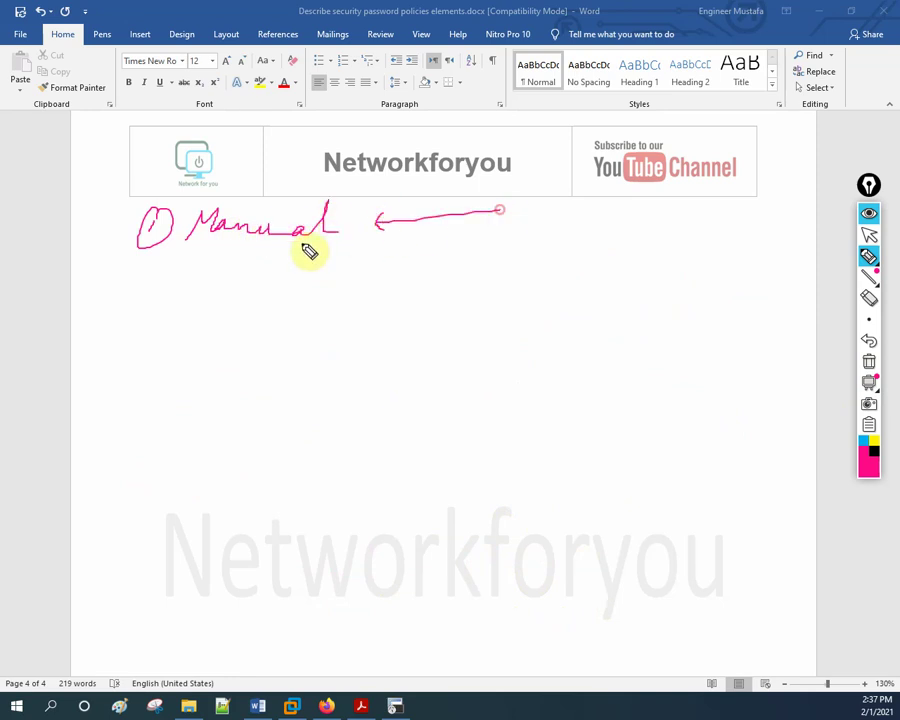
{"action": "mouse_move", "coordinate": [157, 282]}
{"action": "left_mouse_down"}
{"action": "mouse_move", "coordinate": [147, 297]}
{"action": "mouse_move", "coordinate": [141, 281]}
{"action": "mouse_move", "coordinate": [207, 269]}
{"action": "mouse_move", "coordinate": [212, 302]}
{"action": "mouse_move", "coordinate": [287, 287]}
{"action": "mouse_move", "coordinate": [311, 271]}
{"action": "mouse_move", "coordinate": [331, 289]}
{"action": "mouse_move", "coordinate": [418, 293]}
{"action": "mouse_move", "coordinate": [410, 297]}
{"action": "mouse_move", "coordinate": [550, 270]}
{"action": "left_mouse_up"}
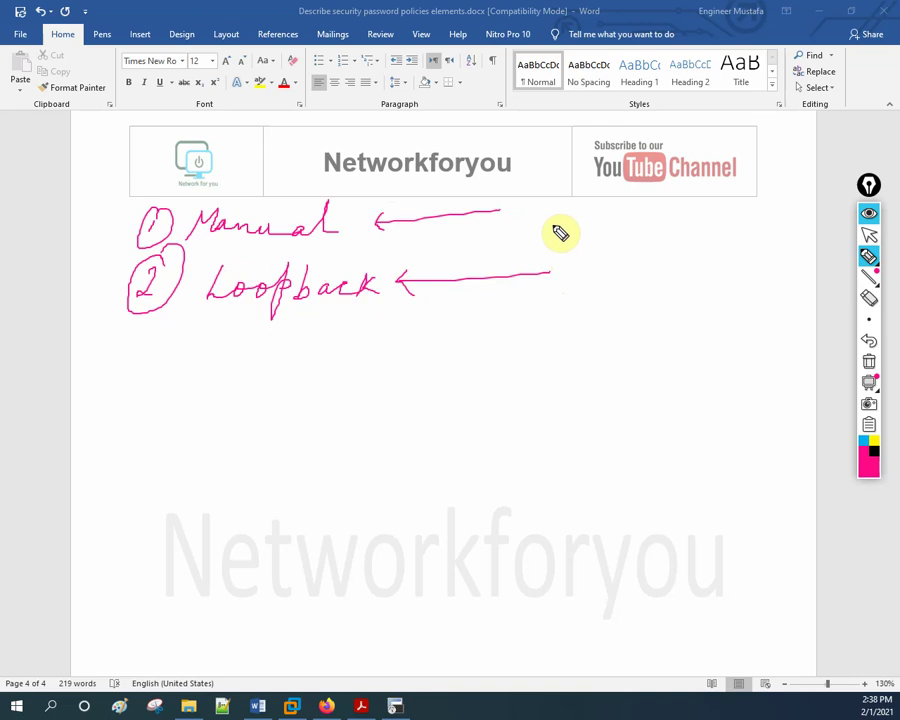
Handwrite "Hight" beside the first two items and add item 3, "High Physical interface"
{"action": "mouse_move", "coordinate": [557, 222]}
{"action": "left_mouse_down"}
{"action": "mouse_move", "coordinate": [571, 263]}
{"action": "mouse_move", "coordinate": [578, 252]}
{"action": "mouse_move", "coordinate": [617, 251]}
{"action": "mouse_move", "coordinate": [623, 268]}
{"action": "mouse_move", "coordinate": [658, 228]}
{"action": "mouse_move", "coordinate": [649, 253]}
{"action": "mouse_move", "coordinate": [682, 226]}
{"action": "mouse_move", "coordinate": [677, 241]}
{"action": "mouse_move", "coordinate": [610, 228]}
{"action": "left_mouse_up"}
{"action": "mouse_move", "coordinate": [140, 346]}
{"action": "left_mouse_down"}
{"action": "mouse_move", "coordinate": [140, 372]}
{"action": "mouse_move", "coordinate": [172, 360]}
{"action": "mouse_move", "coordinate": [158, 378]}
{"action": "left_mouse_up"}
{"action": "mouse_move", "coordinate": [229, 360]}
{"action": "left_mouse_down"}
{"action": "mouse_move", "coordinate": [264, 351]}
{"action": "mouse_move", "coordinate": [269, 332]}
{"action": "mouse_move", "coordinate": [275, 397]}
{"action": "left_mouse_up"}
{"action": "mouse_move", "coordinate": [300, 322]}
{"action": "left_mouse_down"}
{"action": "mouse_move", "coordinate": [307, 358]}
{"action": "mouse_move", "coordinate": [366, 328]}
{"action": "mouse_move", "coordinate": [383, 352]}
{"action": "mouse_move", "coordinate": [434, 336]}
{"action": "mouse_move", "coordinate": [446, 346]}
{"action": "mouse_move", "coordinate": [468, 336]}
{"action": "mouse_move", "coordinate": [488, 346]}
{"action": "mouse_move", "coordinate": [536, 341]}
{"action": "mouse_move", "coordinate": [560, 327]}
{"action": "mouse_move", "coordinate": [583, 347]}
{"action": "mouse_move", "coordinate": [645, 340]}
{"action": "mouse_move", "coordinate": [671, 321]}
{"action": "mouse_move", "coordinate": [712, 317]}
{"action": "mouse_move", "coordinate": [745, 352]}
{"action": "mouse_move", "coordinate": [633, 315]}
{"action": "mouse_move", "coordinate": [558, 305]}
{"action": "mouse_move", "coordinate": [645, 345]}
{"action": "left_mouse_up"}
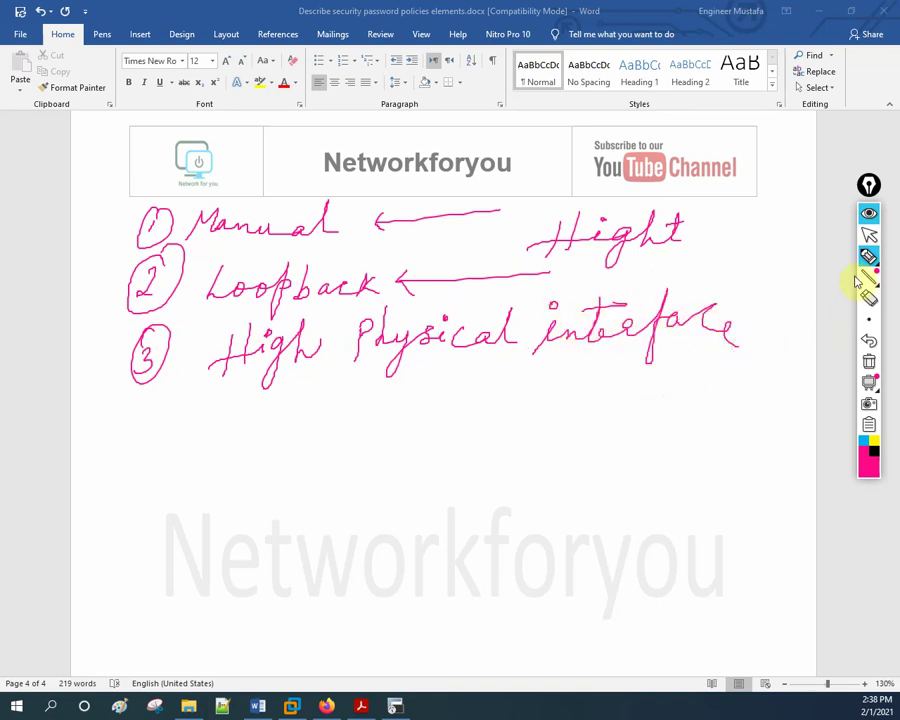
Handwrite "Router ID" with the pen below item 3 and draw an arrow pointing to it
{"action": "left_click", "coordinate": [872, 235]}
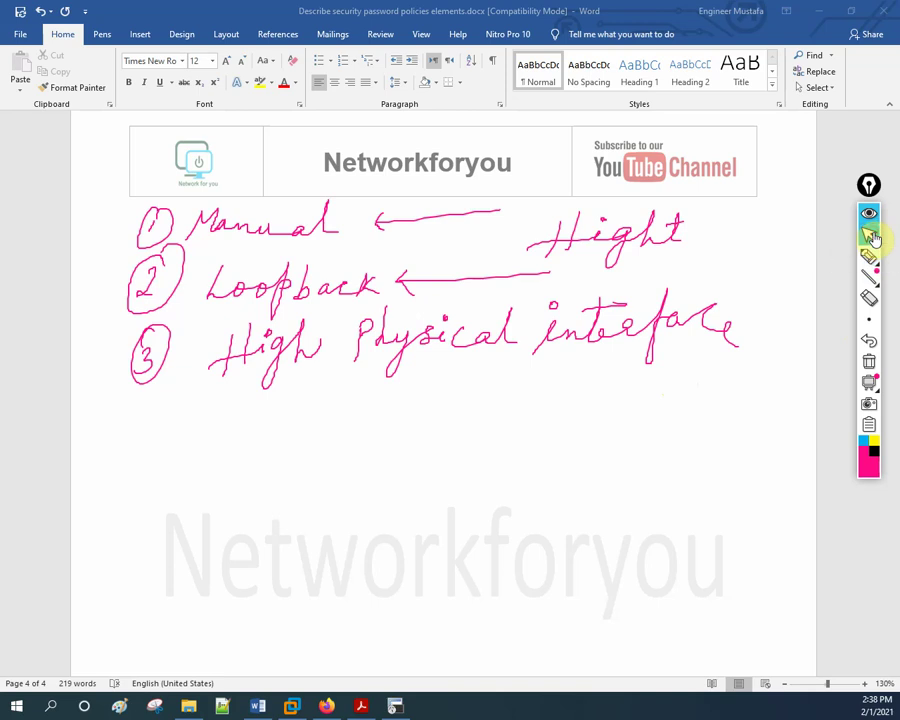
{"action": "left_click", "coordinate": [869, 257]}
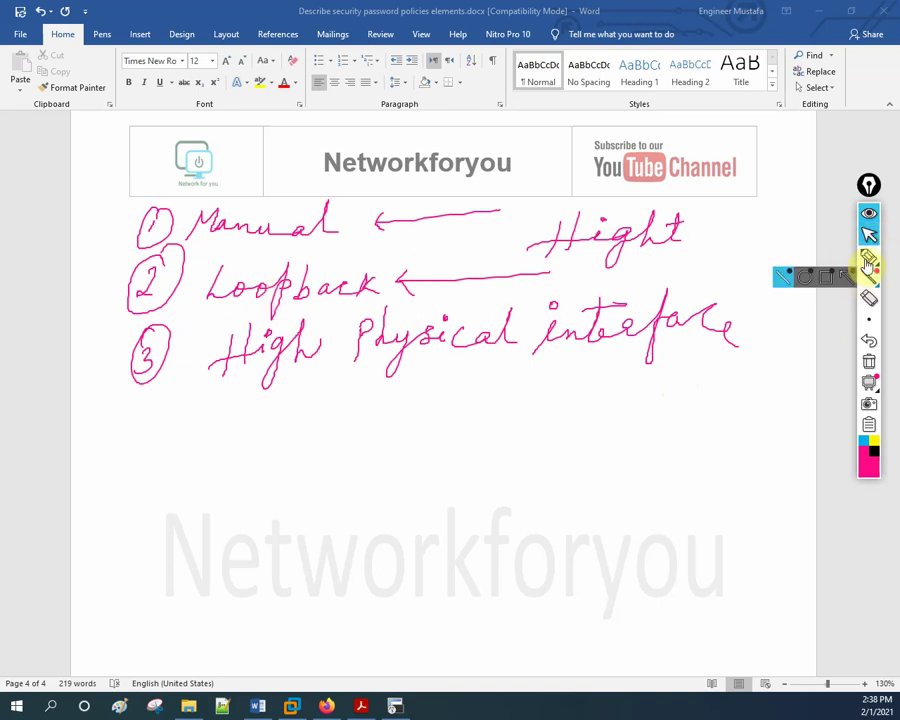
{"action": "mouse_move", "coordinate": [490, 390]}
{"action": "left_mouse_down"}
{"action": "mouse_move", "coordinate": [507, 424]}
{"action": "mouse_move", "coordinate": [562, 394]}
{"action": "mouse_move", "coordinate": [573, 407]}
{"action": "mouse_move", "coordinate": [596, 400]}
{"action": "mouse_move", "coordinate": [557, 387]}
{"action": "mouse_move", "coordinate": [598, 370]}
{"action": "mouse_move", "coordinate": [633, 401]}
{"action": "mouse_move", "coordinate": [631, 372]}
{"action": "mouse_move", "coordinate": [656, 396]}
{"action": "mouse_move", "coordinate": [642, 383]}
{"action": "mouse_move", "coordinate": [683, 395]}
{"action": "mouse_move", "coordinate": [723, 374]}
{"action": "left_mouse_up"}
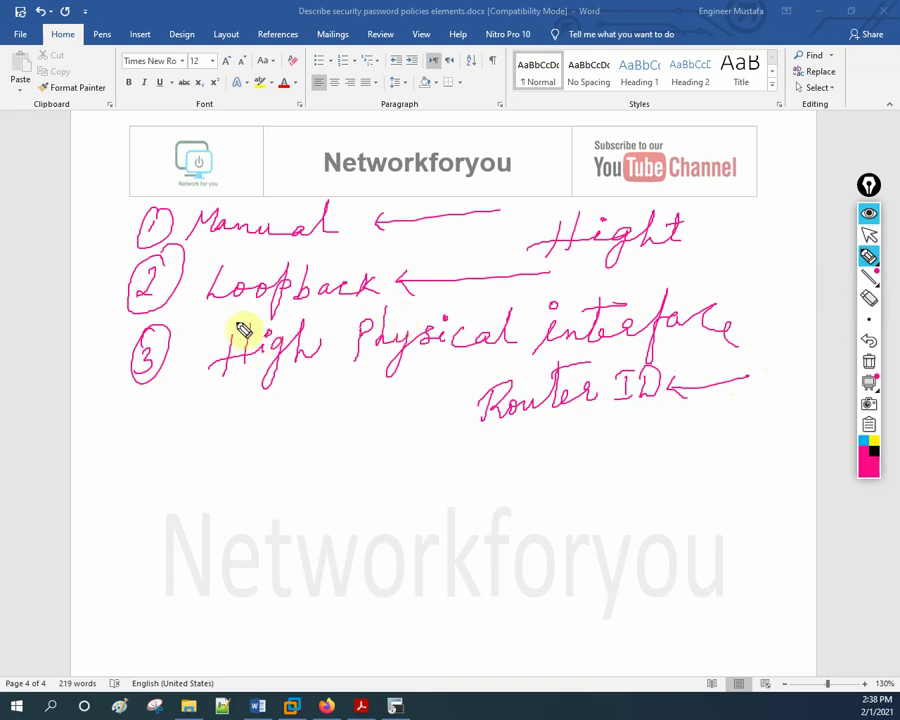
Draw arrows to items 2 and 3, underline and cross Loopback, and write "Active" under item 3 with emphasis lines beside its number
{"action": "mouse_move", "coordinate": [64, 314]}
{"action": "left_mouse_down"}
{"action": "mouse_move", "coordinate": [135, 290]}
{"action": "mouse_move", "coordinate": [92, 324]}
{"action": "mouse_move", "coordinate": [119, 335]}
{"action": "left_mouse_up"}
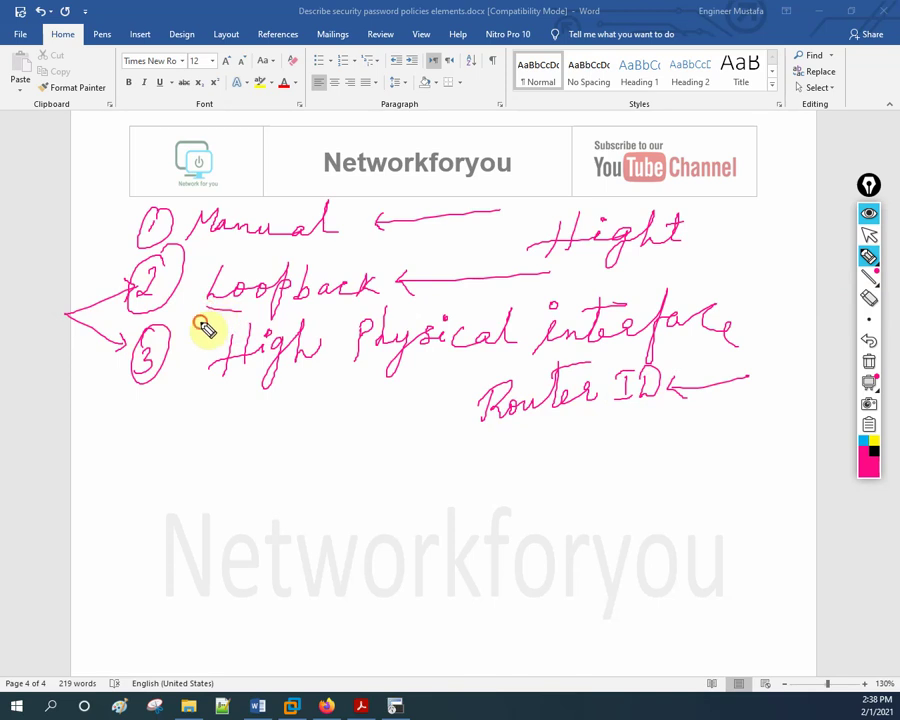
{"action": "left_click_drag", "start_coordinate": [201, 313], "coordinate": [245, 313]}
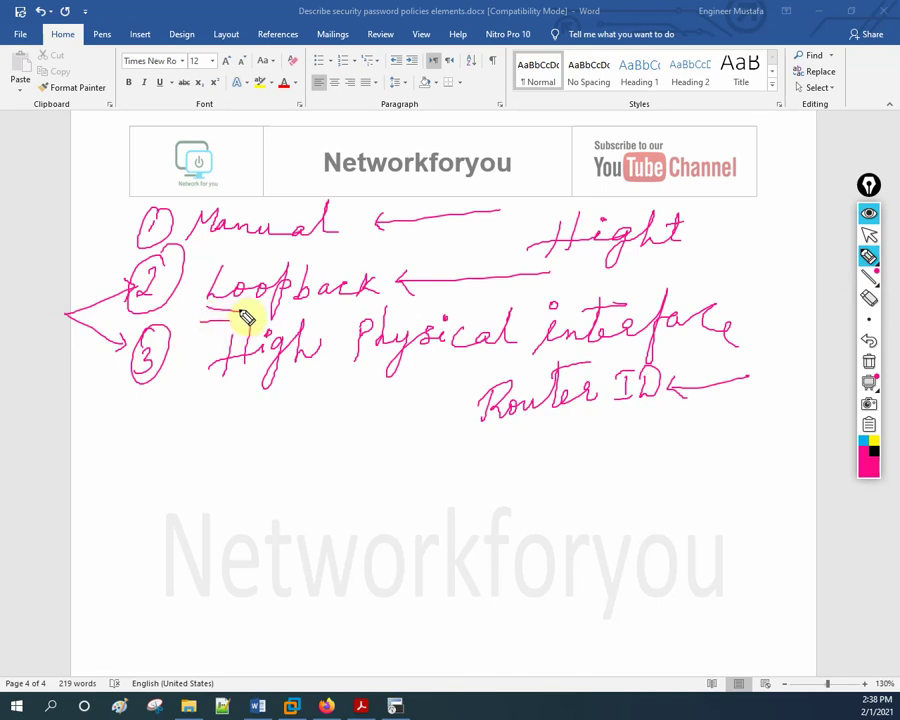
{"action": "mouse_move", "coordinate": [190, 264]}
{"action": "left_mouse_down"}
{"action": "mouse_move", "coordinate": [215, 298]}
{"action": "mouse_move", "coordinate": [186, 298]}
{"action": "left_mouse_up"}
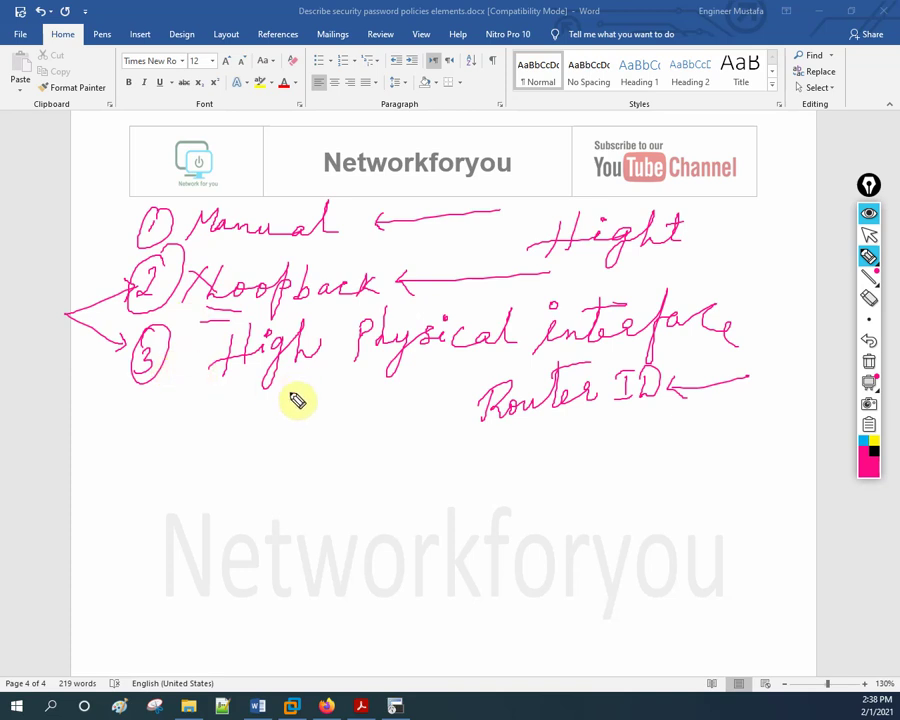
{"action": "mouse_move", "coordinate": [297, 400]}
{"action": "left_mouse_down"}
{"action": "mouse_move", "coordinate": [318, 374]}
{"action": "mouse_move", "coordinate": [301, 387]}
{"action": "mouse_move", "coordinate": [327, 391]}
{"action": "mouse_move", "coordinate": [358, 396]}
{"action": "left_mouse_up"}
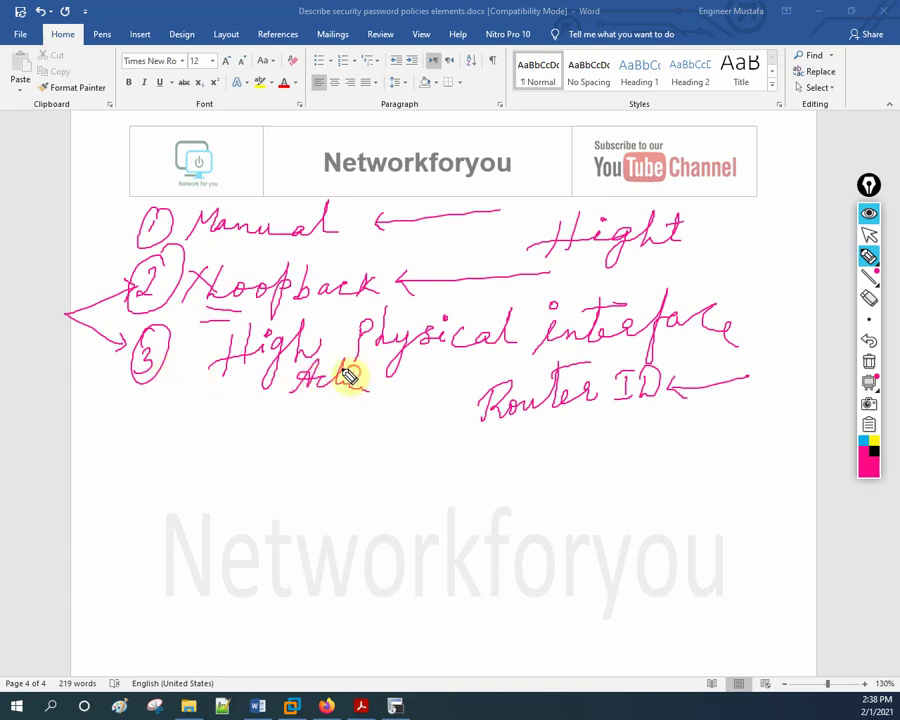
{"action": "left_click_drag", "start_coordinate": [171, 362], "coordinate": [228, 363]}
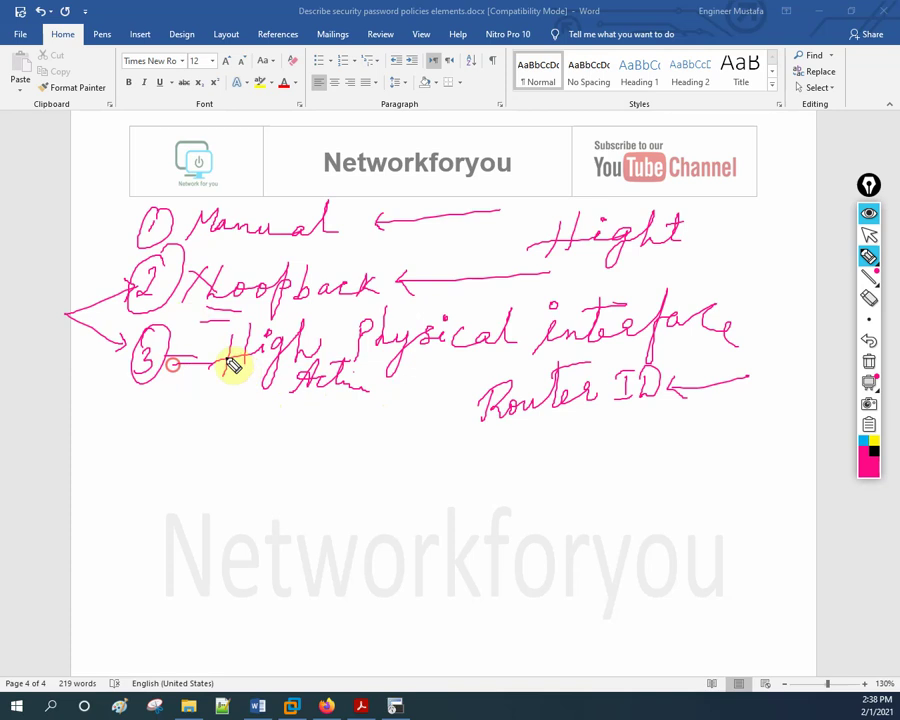
Clear all drawings, return to the normal pointer and switch to the EVE topology in Firefox
{"action": "left_click", "coordinate": [869, 361]}
{"action": "left_click", "coordinate": [869, 234]}
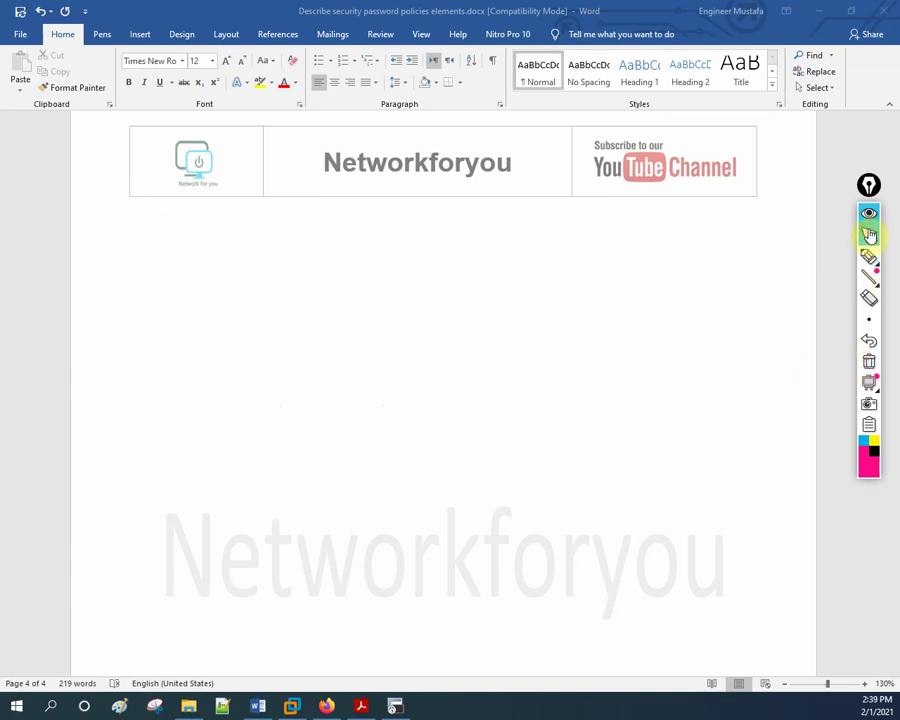
{"action": "left_click", "coordinate": [327, 706]}
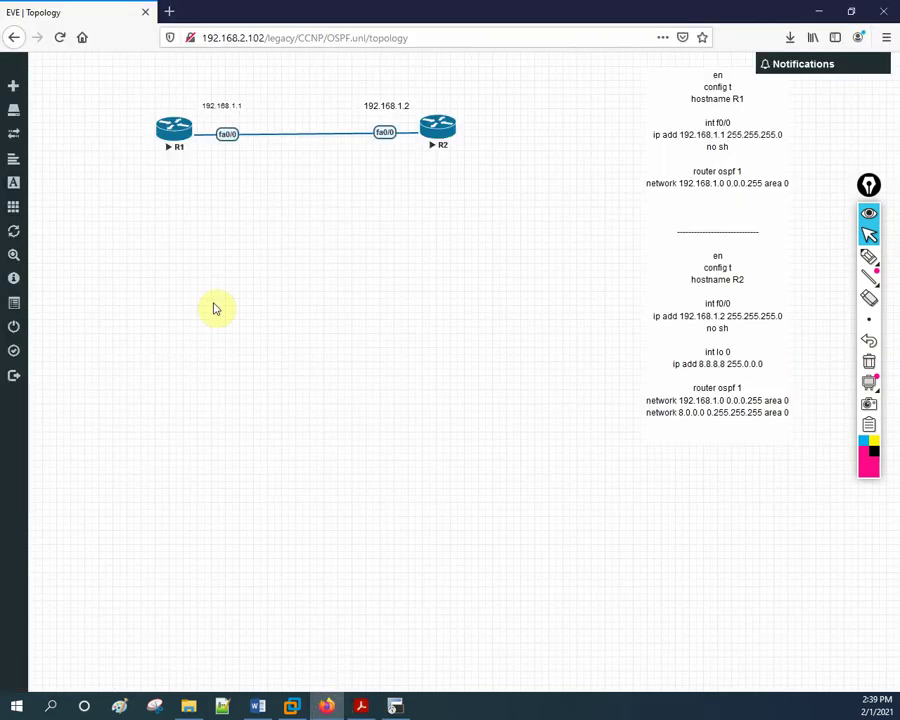
Switch to the router terminal window, move it up, and answer no to the initial configuration dialog on both R2 and R1
{"action": "left_click", "coordinate": [397, 706]}
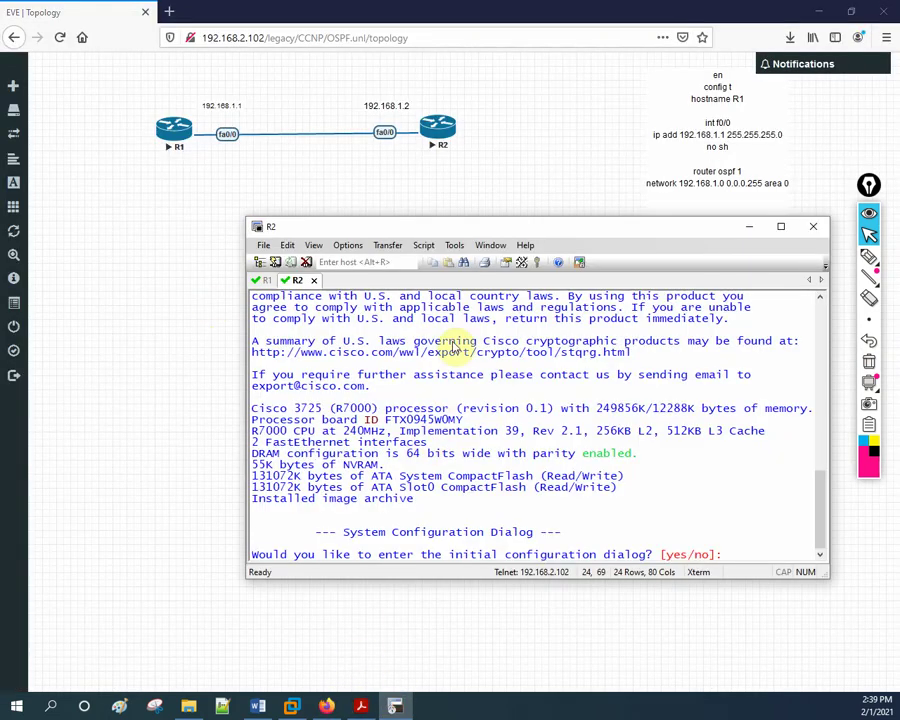
{"action": "left_click_drag", "start_coordinate": [464, 230], "coordinate": [460, 194]}
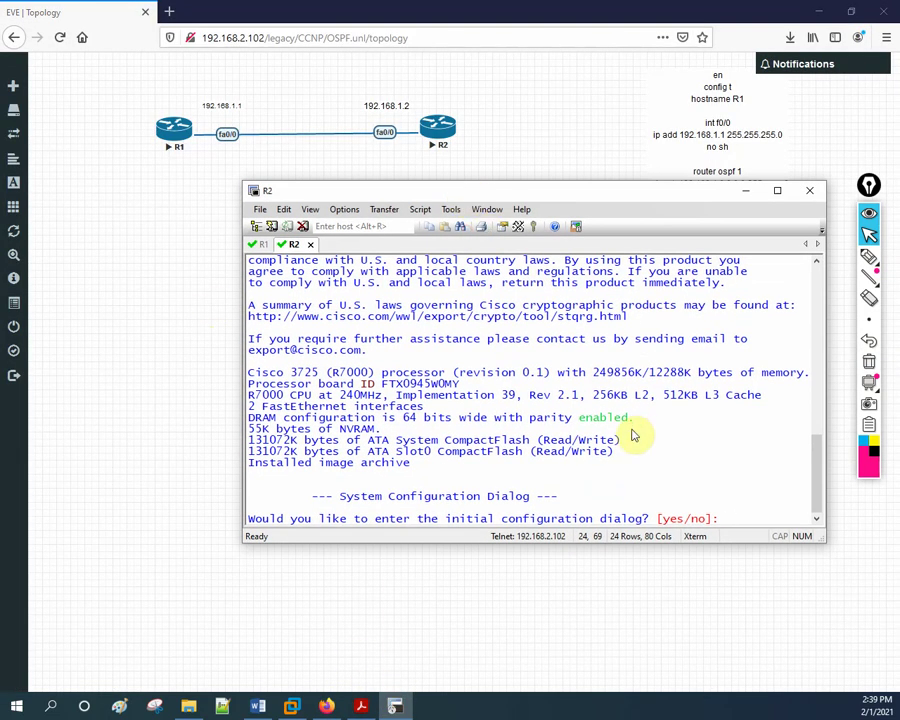
{"action": "type", "text": "no"}
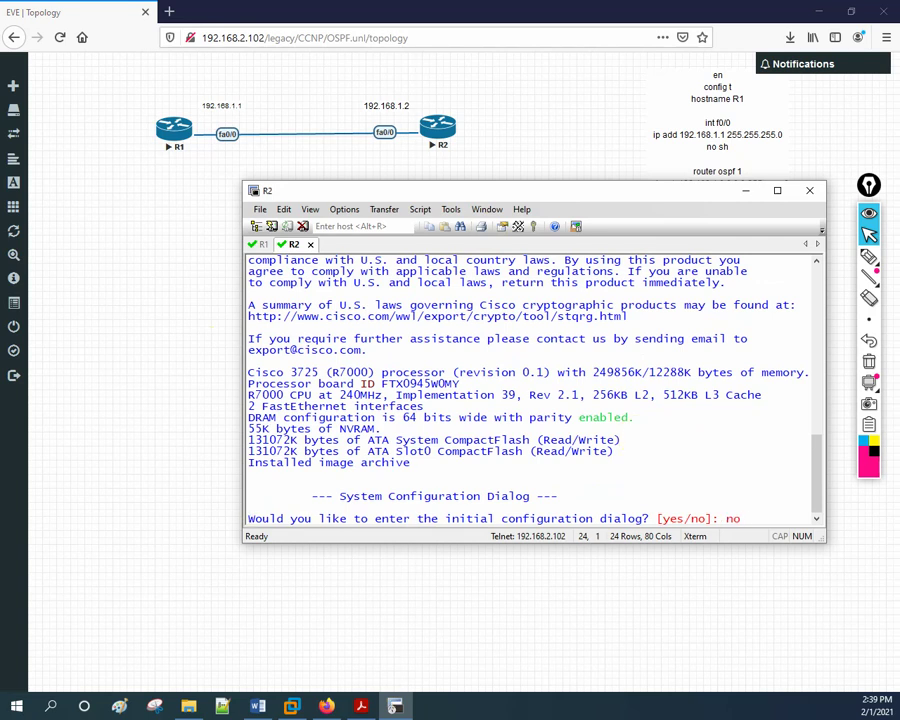
{"action": "left_click", "coordinate": [259, 244]}
{"action": "type", "text": "n"}
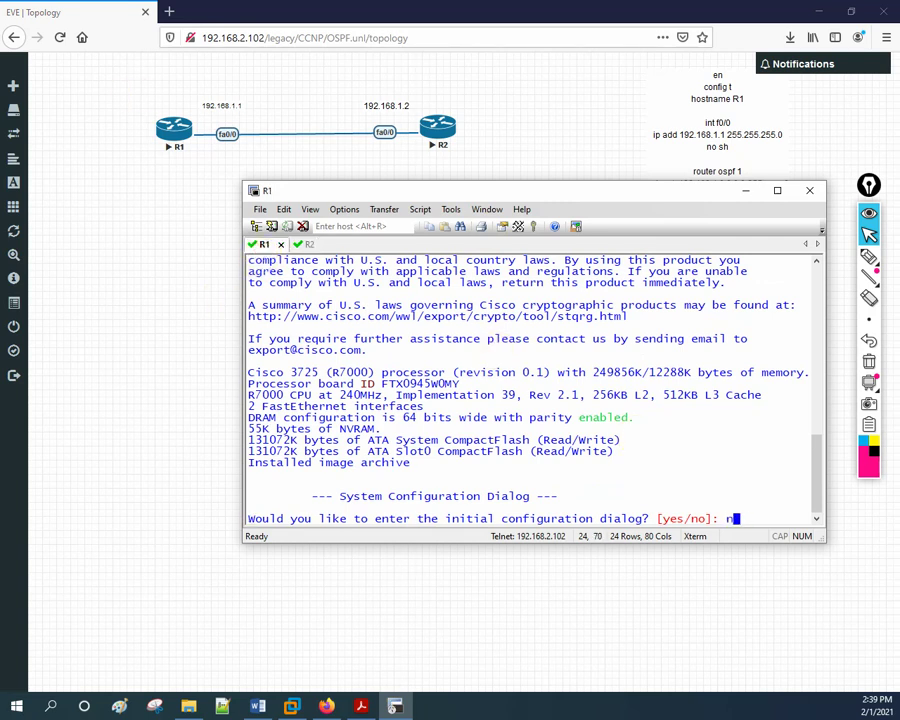
{"action": "key", "text": "Return"}
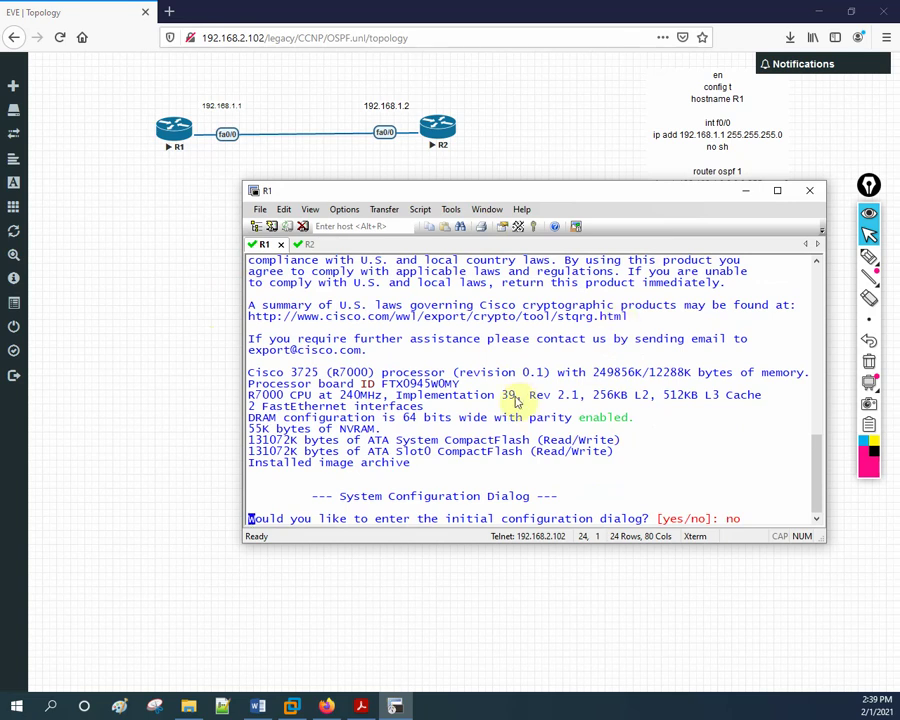
Check both router consoles and bring R1 to its Router> user prompt
{"action": "left_click", "coordinate": [297, 244]}
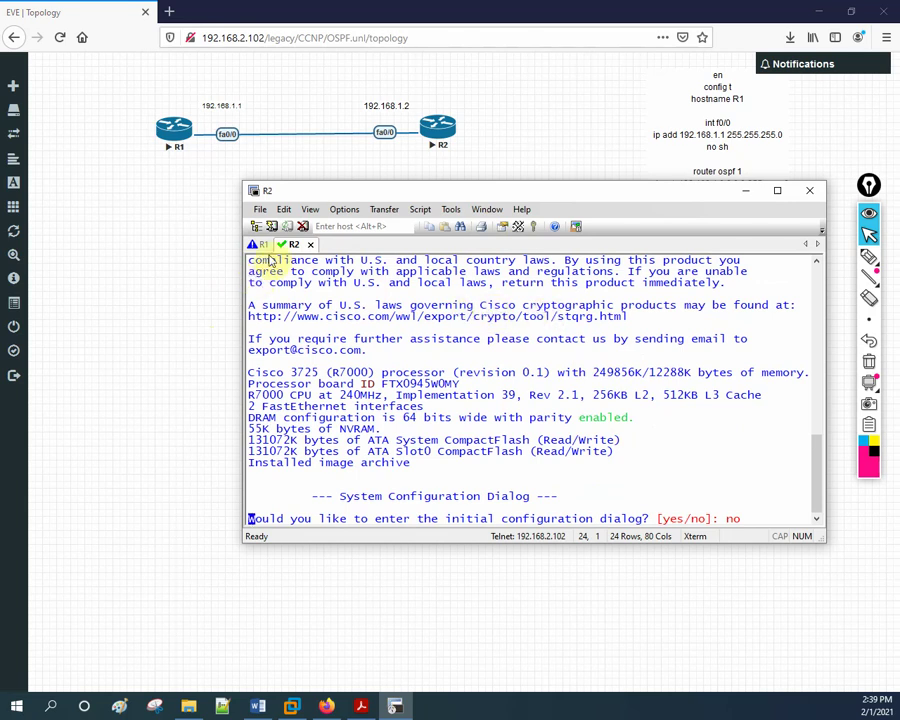
{"action": "left_click", "coordinate": [262, 244]}
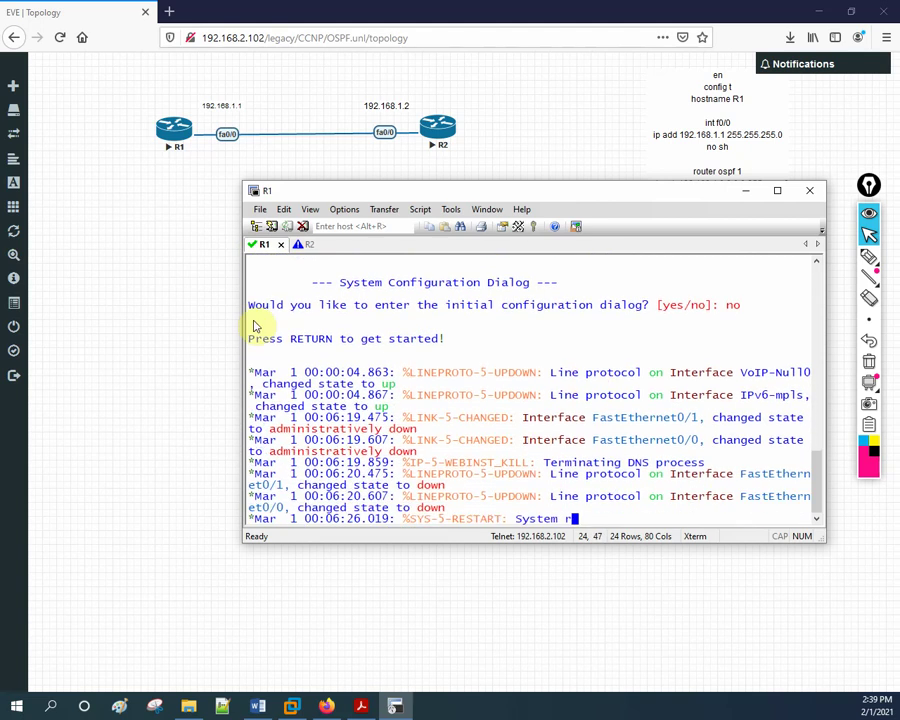
{"action": "key", "text": "Return"}
{"action": "key", "text": "Return"}
{"action": "key", "text": "Return"}
Bring the R2 console to its Router> user prompt
{"action": "left_click", "coordinate": [298, 244]}
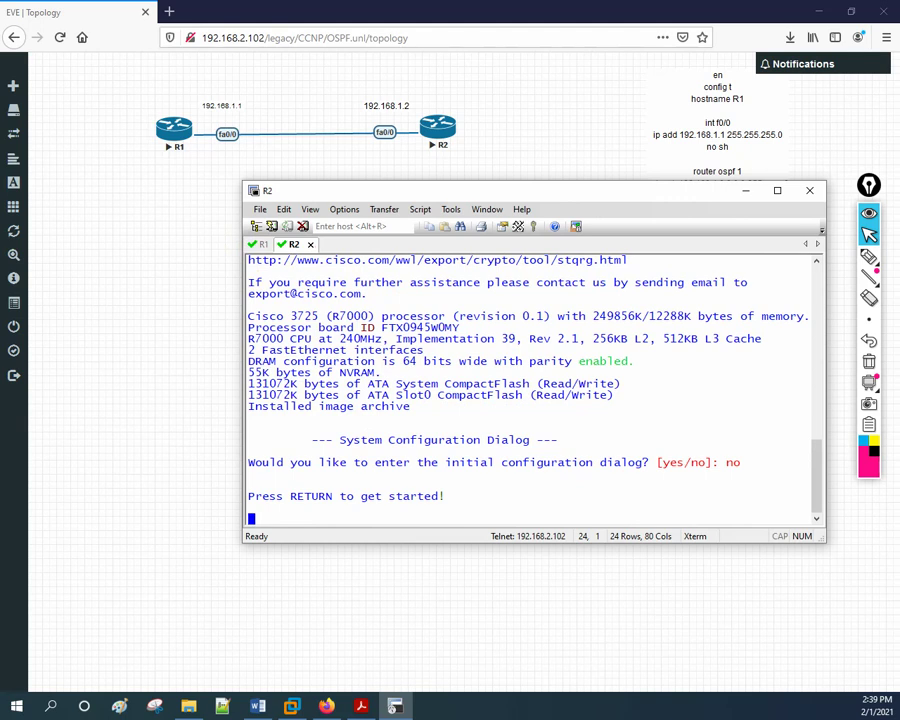
{"action": "left_click", "coordinate": [474, 498]}
{"action": "key", "text": "Return"}
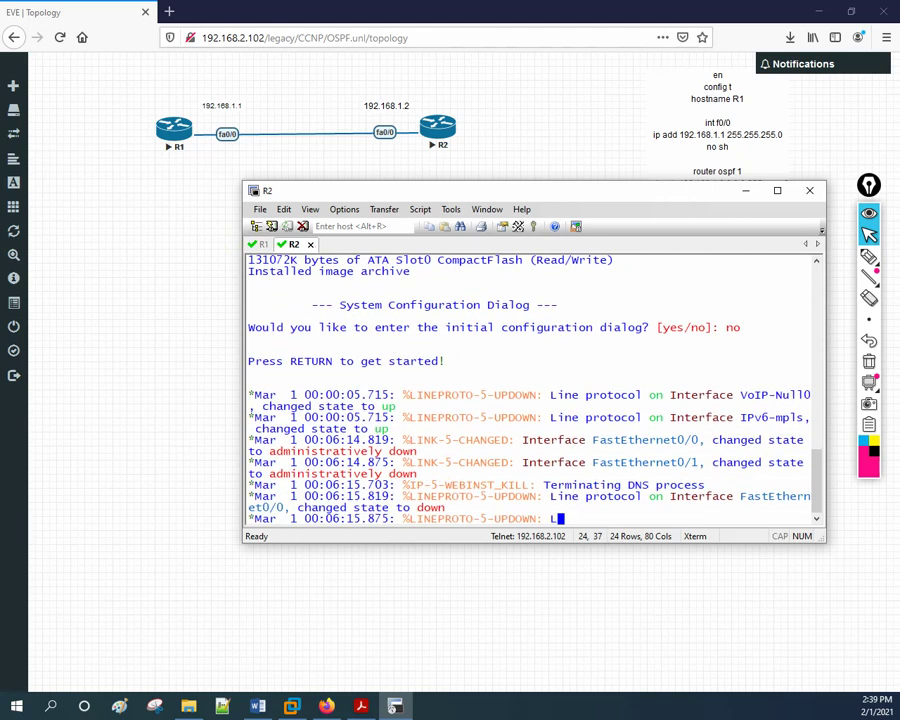
{"action": "key", "text": "Return"}
{"action": "key", "text": "Return"}
{"action": "key", "text": "Return"}
{"action": "key", "text": "Return"}
{"action": "key", "text": "Return"}
{"action": "key", "text": "Return"}
{"action": "key", "text": "Return"}
{"action": "key", "text": "Return"}
{"action": "key", "text": "Return"}
{"action": "key", "text": "Return"}
{"action": "key", "text": "Return"}
{"action": "key", "text": "Return"}
{"action": "key", "text": "Return"}
{"action": "key", "text": "Return"}
{"action": "key", "text": "Return"}
{"action": "key", "text": "Return"}
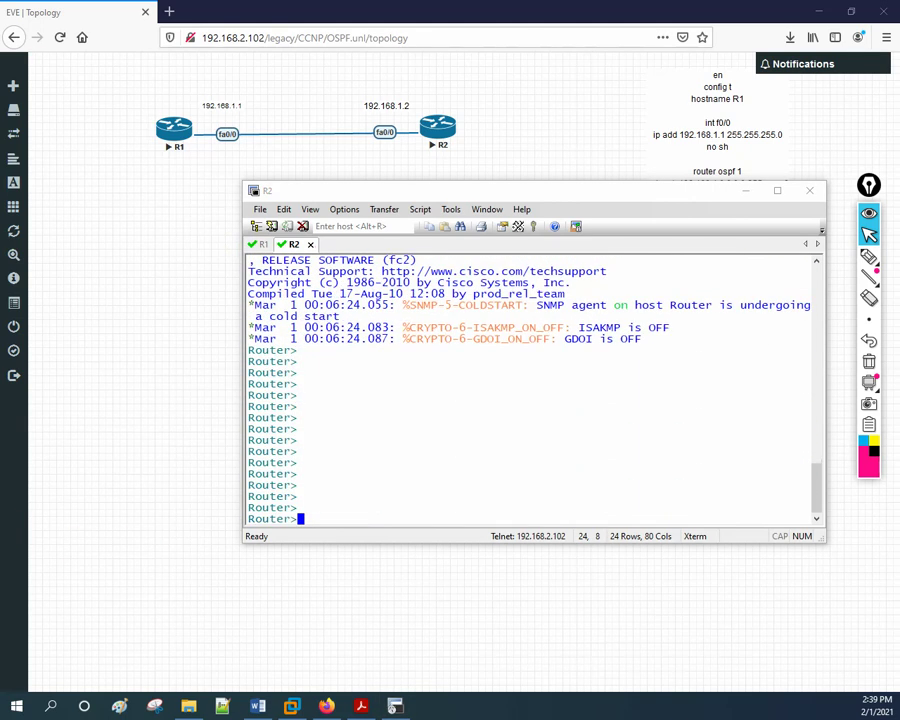
Enter privileged EXEC mode on R2 with the en command
{"action": "left_click", "coordinate": [506, 405]}
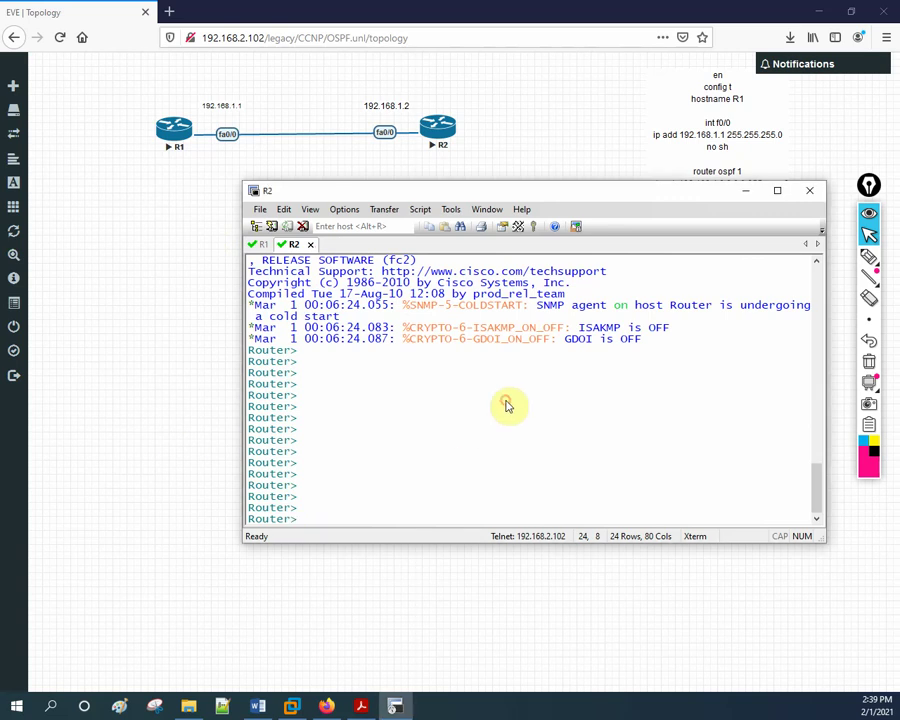
{"action": "type", "text": "en"}
{"action": "key", "text": "Return"}
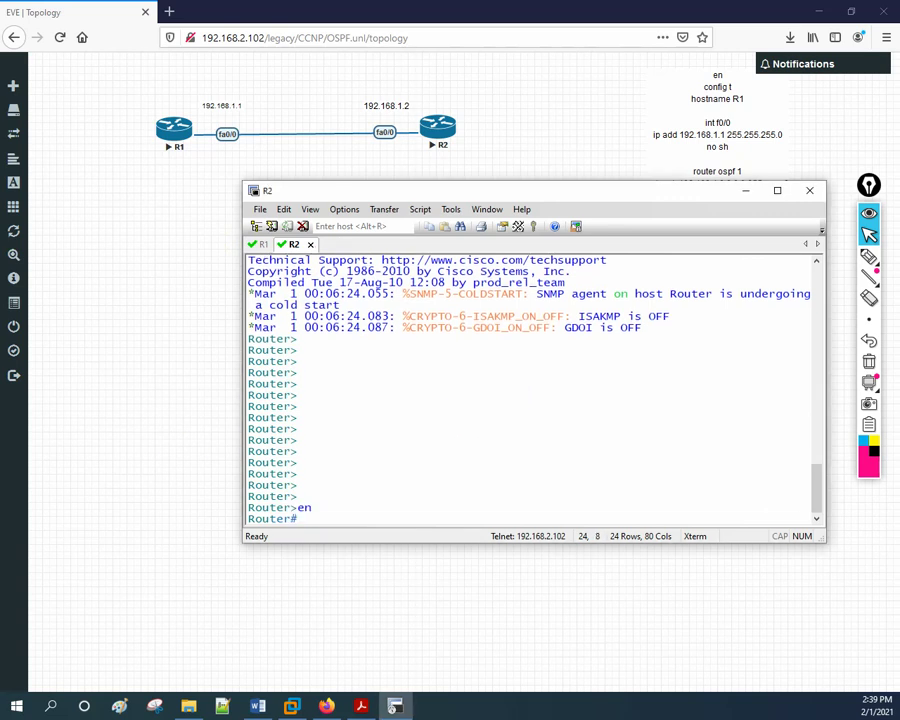
{"action": "key", "text": "Return"}
Check R2 for existing routing configuration with sh ip protocols and sh run | sec ospf
{"action": "type", "text": "sh ip "}
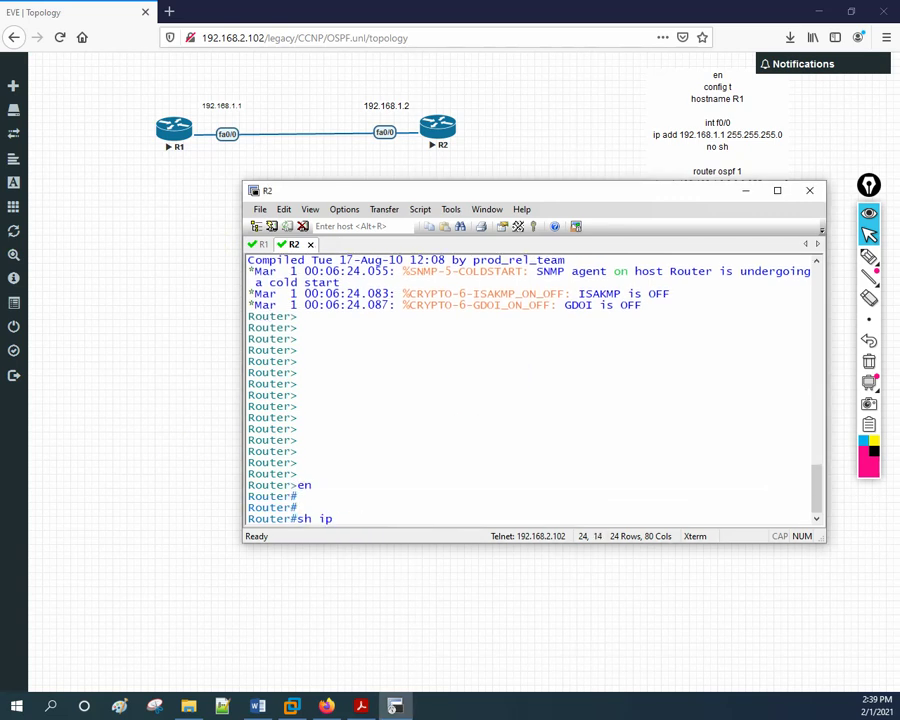
{"action": "type", "text": "pro"}
{"action": "key", "text": "Tab"}
{"action": "key", "text": "Return"}
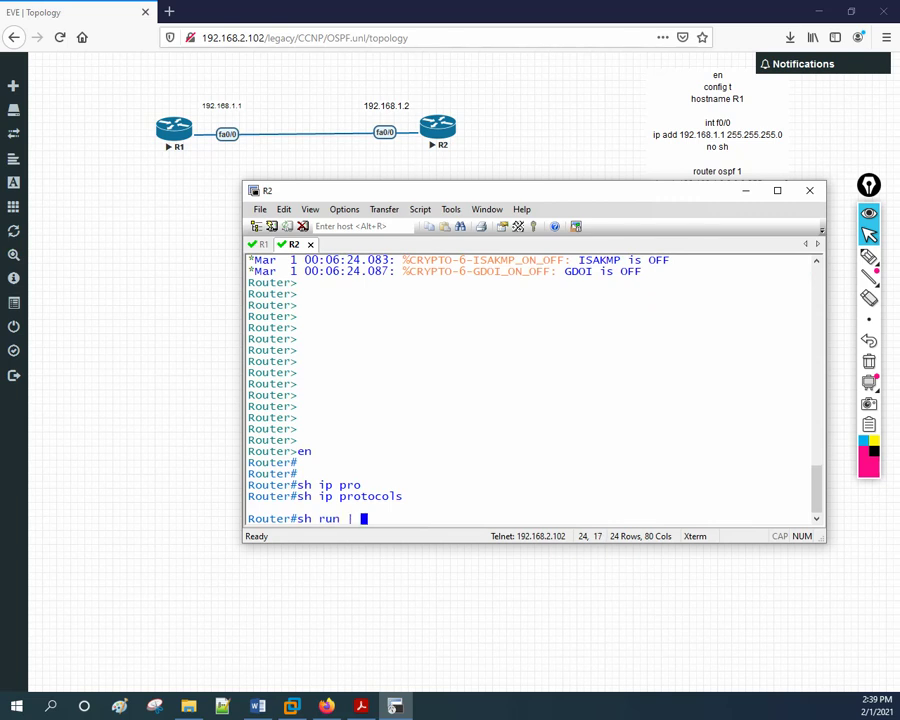
{"action": "type", "text": "sec ospf"}
{"action": "key", "text": "Return"}
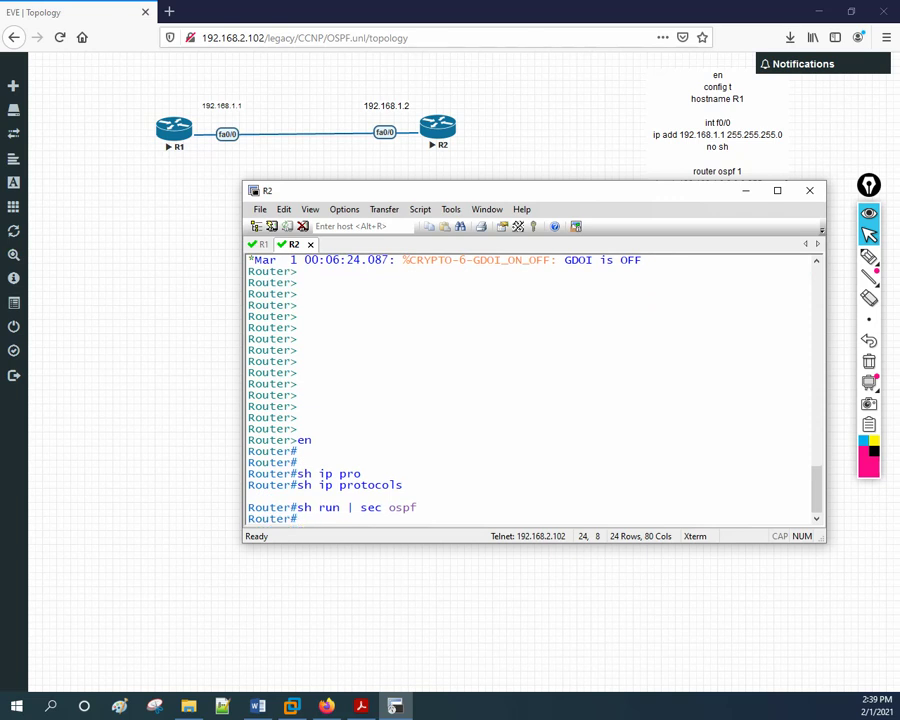
Switch to the R1 console and enter privileged EXEC mode with en
{"action": "left_click", "coordinate": [259, 244]}
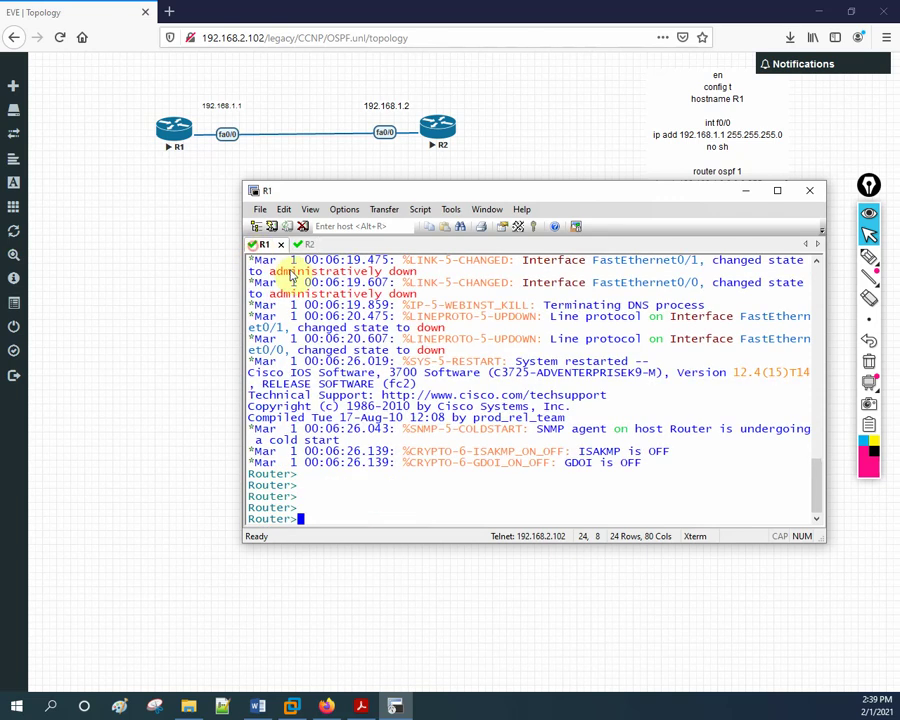
{"action": "type", "text": "en"}
{"action": "key", "text": "Return"}
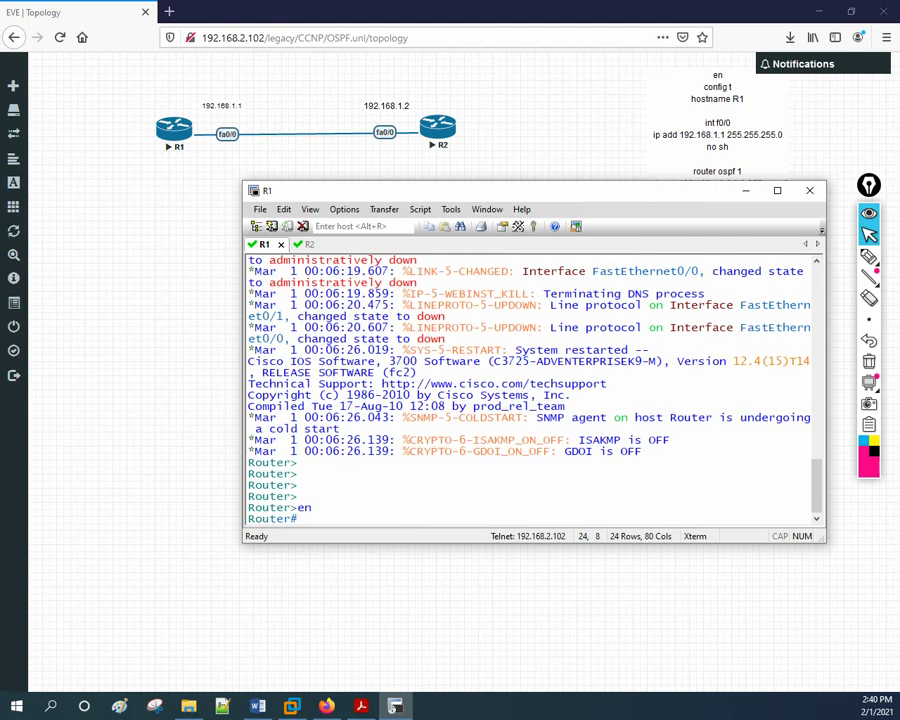
Inspect R1's routing table and interface summary with sh ip route and sh ip int br
{"action": "type", "text": "sh ip rou"}
{"action": "key", "text": "Tab"}
{"action": "key", "text": "Return"}
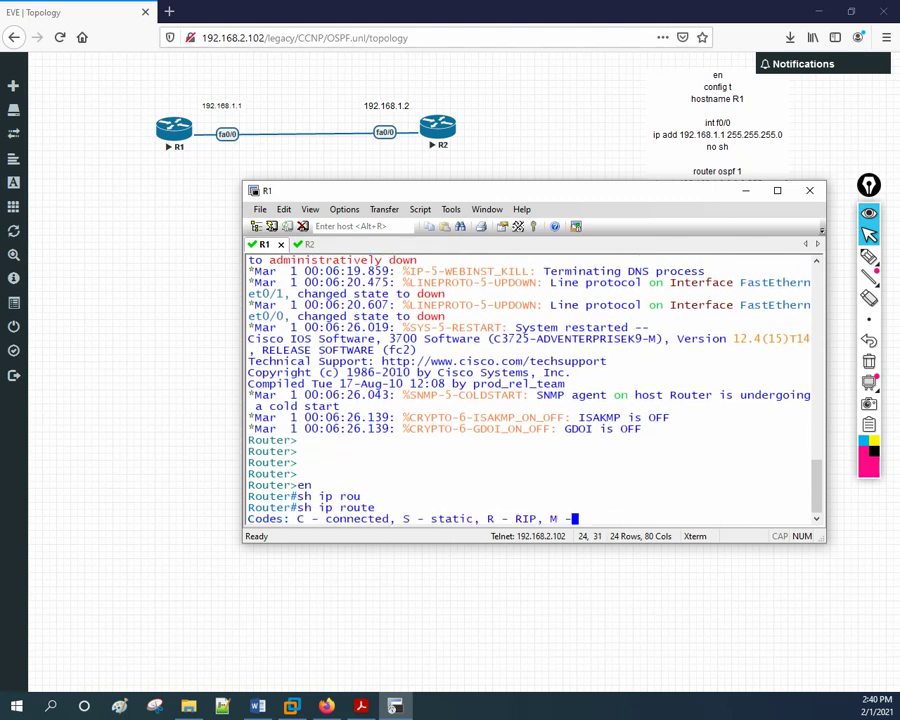
{"action": "key", "text": "Return"}
{"action": "key", "text": "Return"}
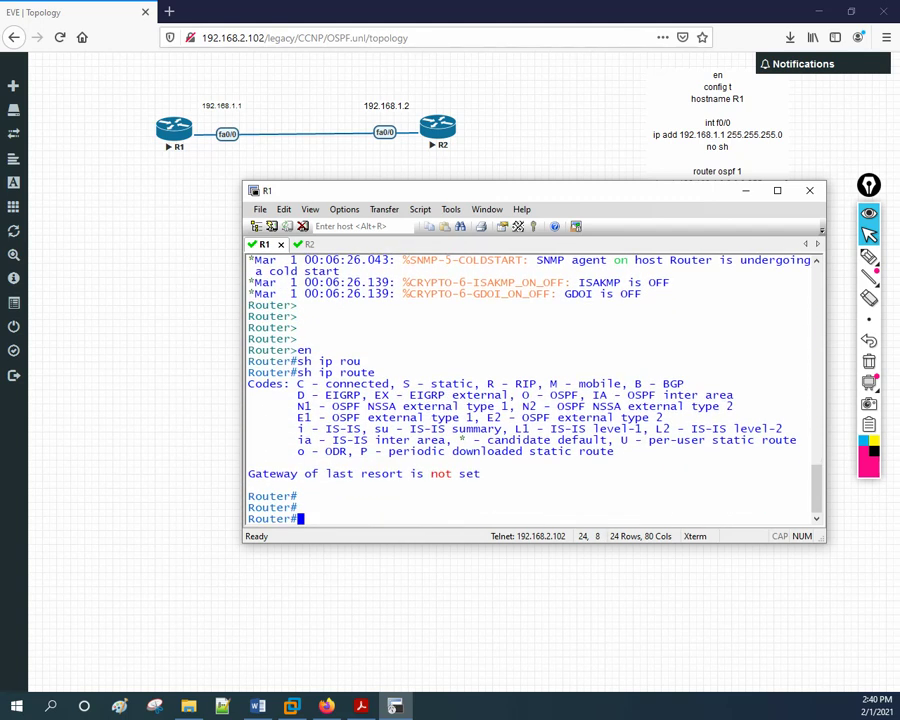
{"action": "type", "text": "sh ip int br"}
{"action": "key", "text": "Return"}
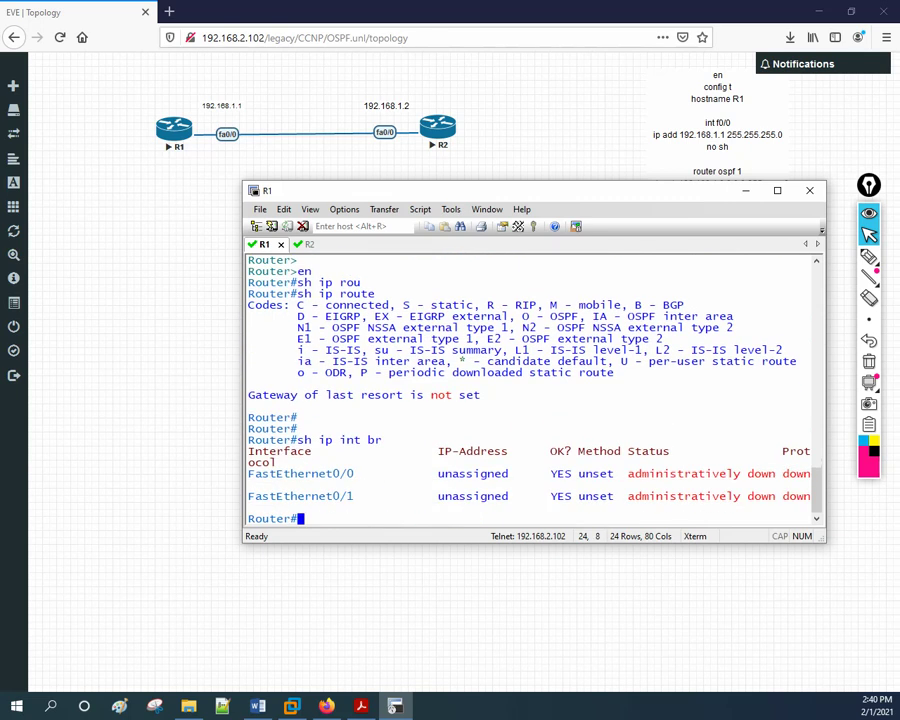
Copy the R1 block from the topology note into R1's console, setting f0/0 to 192.168.1.1 255.255.255.0 and OSPF 1 network 192.168.1.0 area 0
{"action": "left_click", "coordinate": [713, 130]}
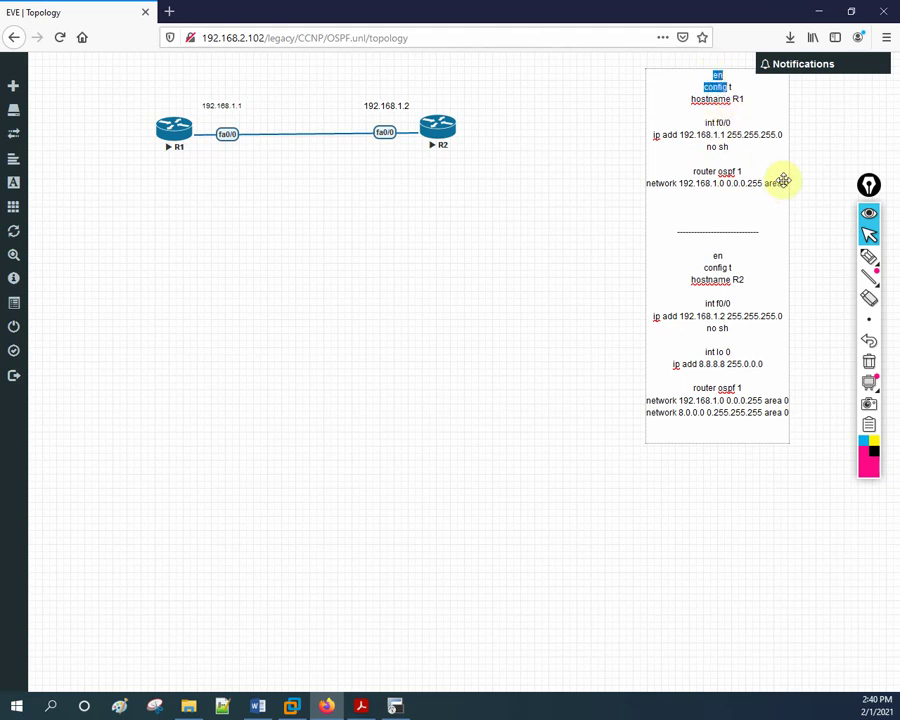
{"action": "key", "text": "shift+Right"}
{"action": "key", "text": "shift+Right"}
{"action": "key", "text": "shift+Right"}
{"action": "key", "text": "shift+Right"}
{"action": "key", "text": "shift+Right"}
{"action": "key", "text": "shift+Right"}
{"action": "key", "text": "shift+Right"}
{"action": "key", "text": "shift+Right"}
{"action": "key", "text": "shift+Right"}
{"action": "key", "text": "shift+Right"}
{"action": "key", "text": "shift+Right"}
{"action": "key", "text": "shift+Right"}
{"action": "key", "text": "shift+Right"}
{"action": "key", "text": "shift+Right"}
{"action": "key", "text": "shift+Right"}
{"action": "key", "text": "shift+Right"}
{"action": "key", "text": "shift+Right"}
{"action": "key", "text": "shift+Right"}
{"action": "key", "text": "shift+Right"}
{"action": "key", "text": "shift+Right"}
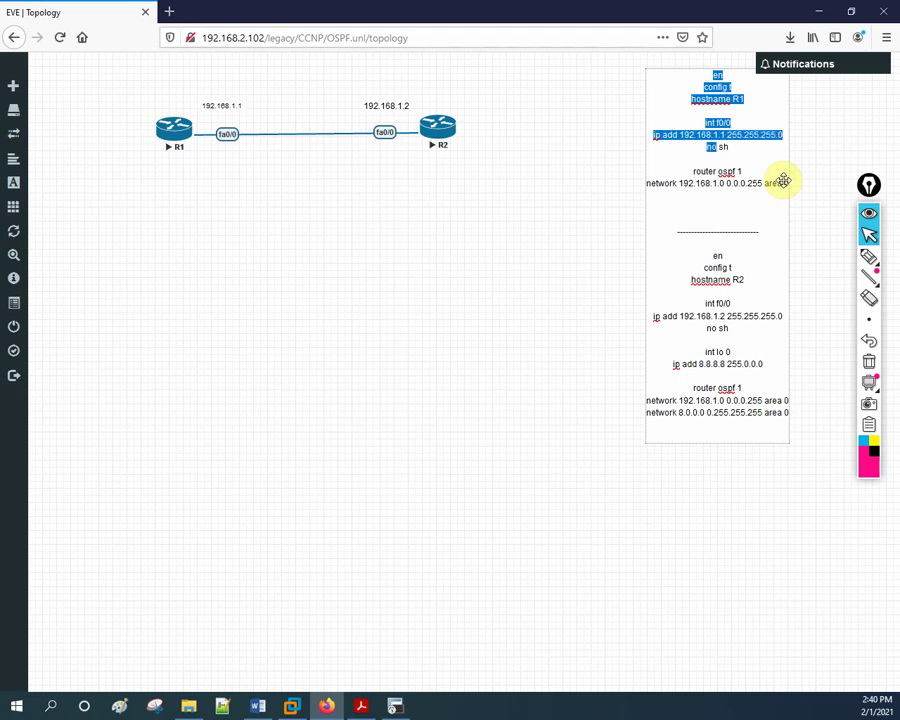
{"action": "key", "text": "shift+Right"}
{"action": "key", "text": "shift+Right"}
{"action": "key", "text": "shift+Right"}
{"action": "key", "text": "shift+Right"}
{"action": "key", "text": "shift+Right"}
{"action": "key", "text": "shift+Right"}
{"action": "key", "text": "shift+Right"}
{"action": "key", "text": "shift+Right"}
{"action": "key", "text": "shift+Right"}
{"action": "key", "text": "shift+Right"}
{"action": "key", "text": "shift+Right"}
{"action": "key", "text": "shift+Right"}
{"action": "key", "text": "shift+Right"}
{"action": "key", "text": "shift+Right"}
{"action": "key", "text": "shift+Right"}
{"action": "key", "text": "shift+Right"}
{"action": "key", "text": "shift+Right"}
{"action": "key", "text": "shift+Right"}
{"action": "key", "text": "shift+Right"}
{"action": "key", "text": "shift+Right"}
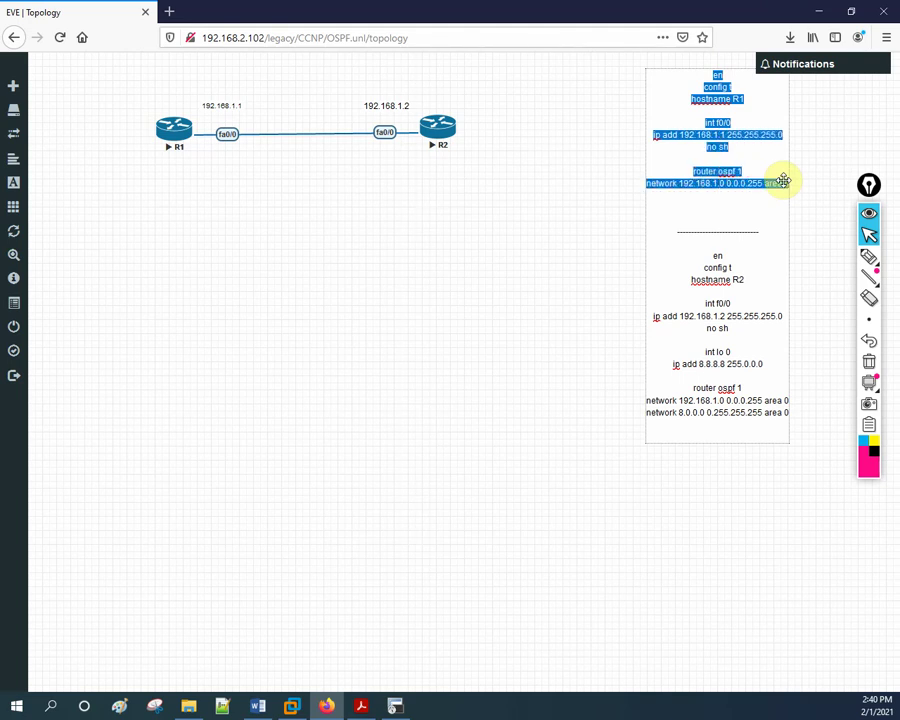
{"action": "left_click", "coordinate": [396, 705]}
{"action": "right_click", "coordinate": [420, 448]}
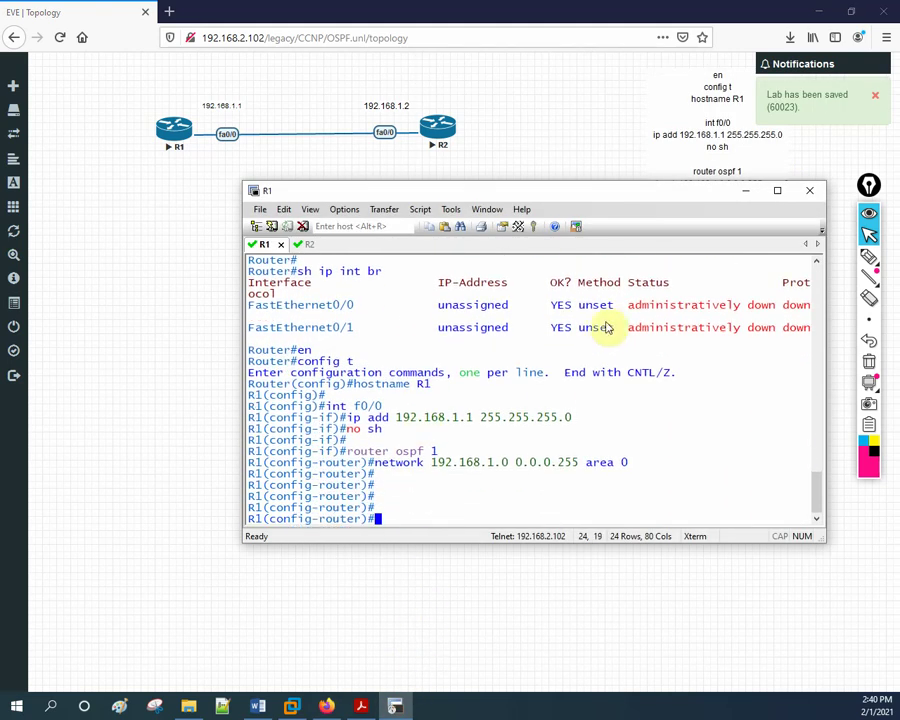
Copy the note's R2 block into R2's console, configuring f0/0 as 192.168.1.2, loopback 0 as 8.8.8.8, and OSPF 1 with both networks in area 0
{"action": "left_click", "coordinate": [717, 147]}
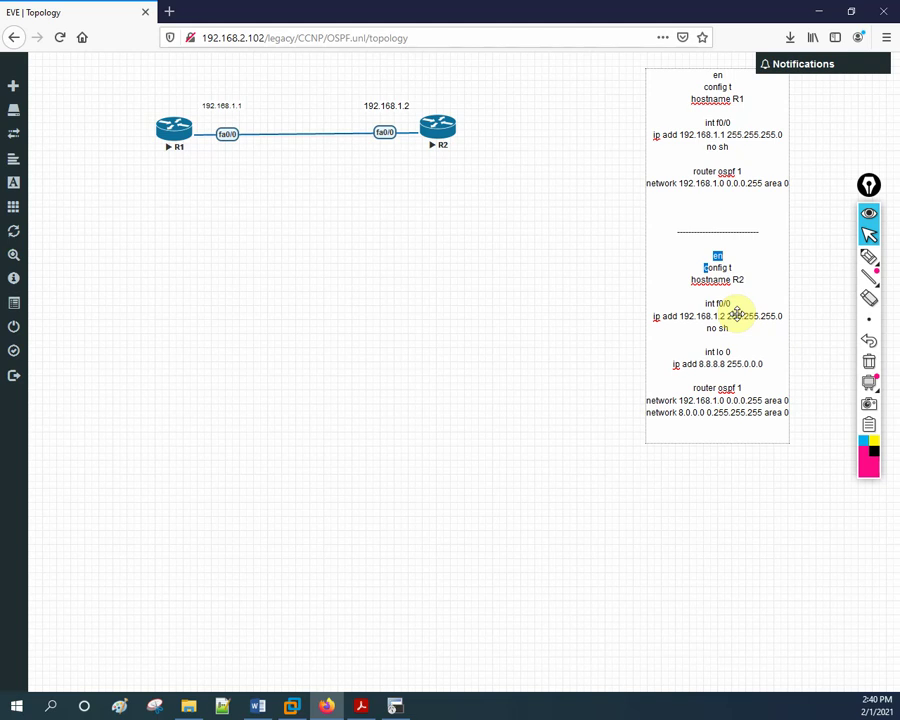
{"action": "left_click_drag", "start_coordinate": [737, 315], "coordinate": [737, 315]}
{"action": "key", "text": "ctrl+c"}
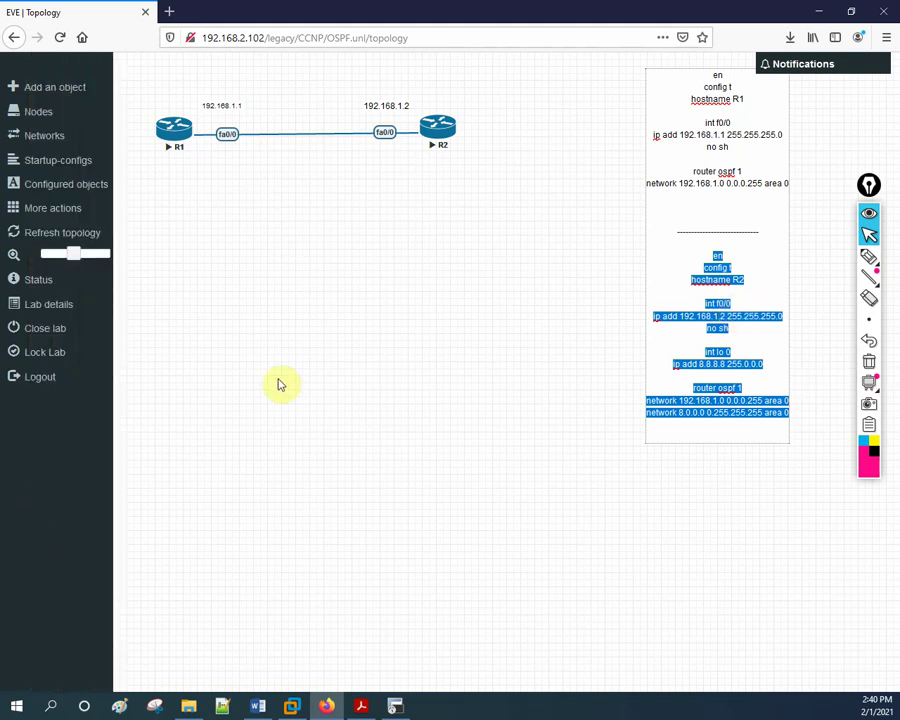
{"action": "left_click", "coordinate": [502, 474]}
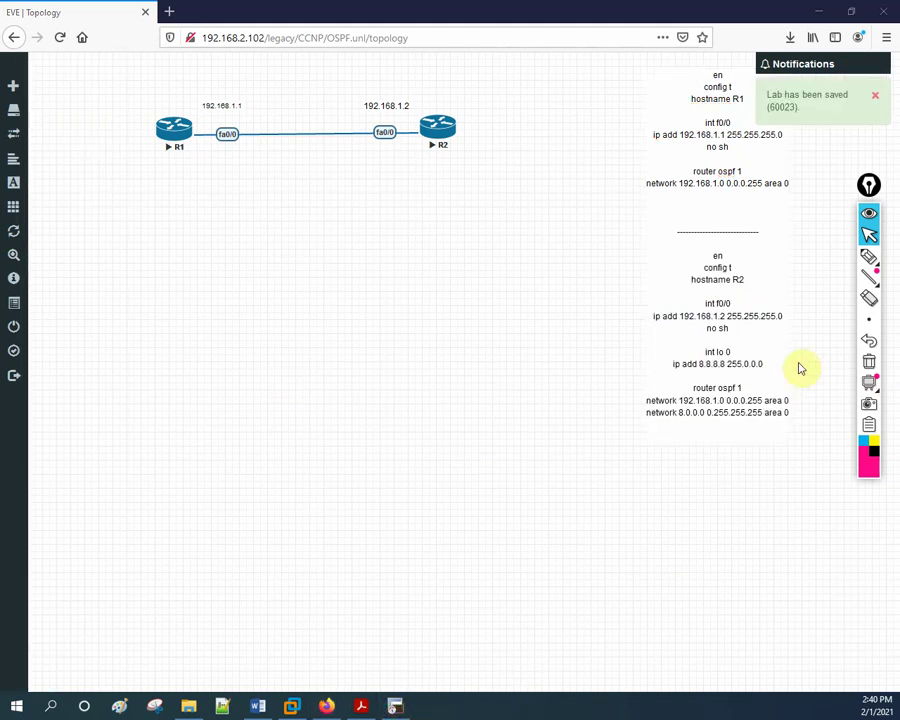
{"action": "left_click", "coordinate": [394, 708]}
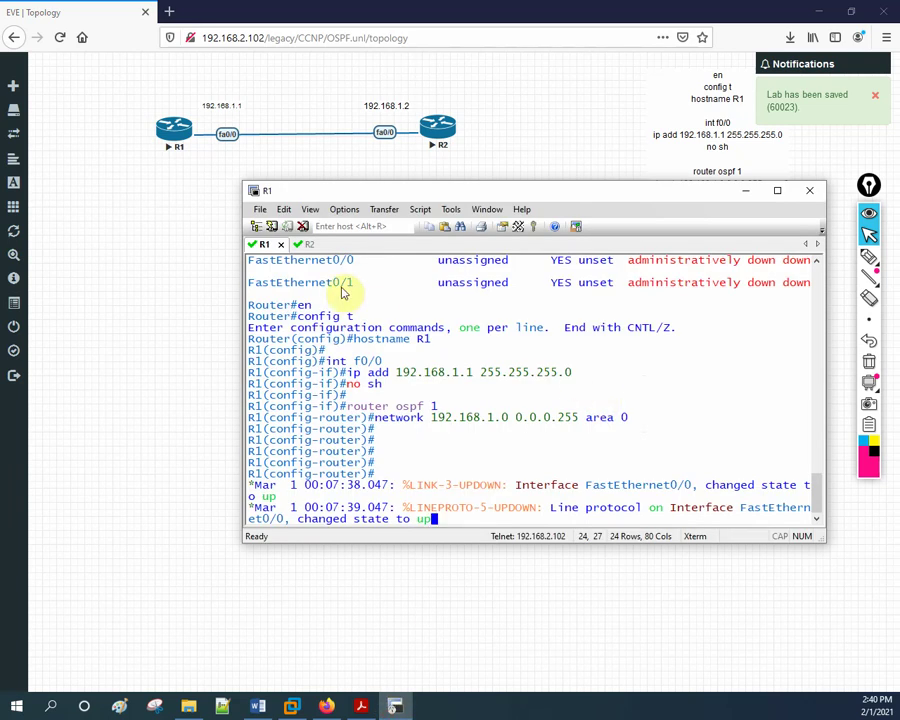
{"action": "left_click", "coordinate": [300, 243]}
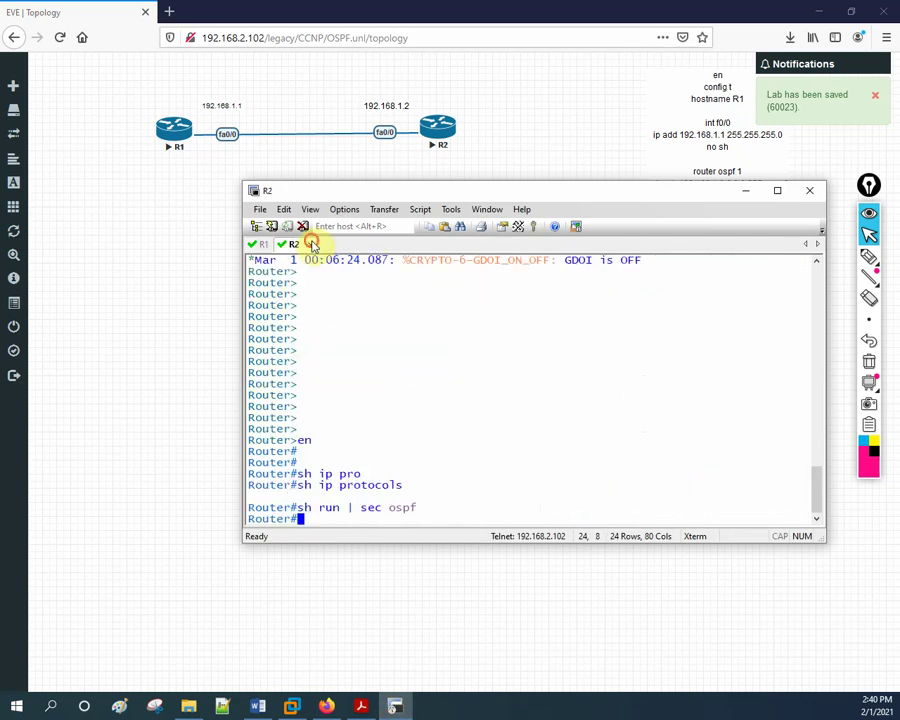
{"action": "right_click", "coordinate": [557, 360]}
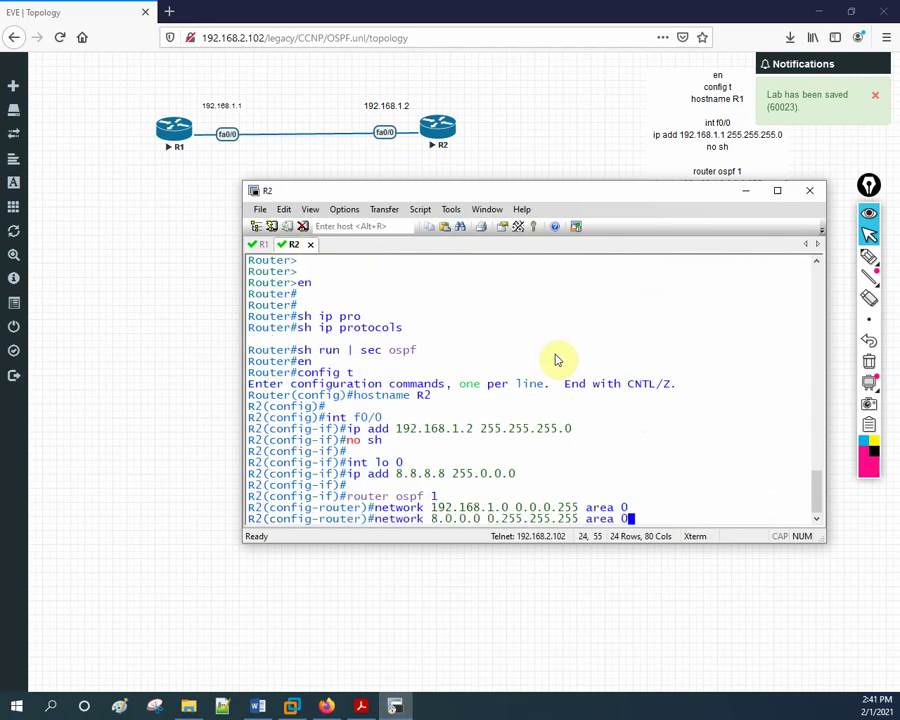
{"action": "key", "text": "Return"}
{"action": "key", "text": "Return"}
{"action": "key", "text": "Return"}
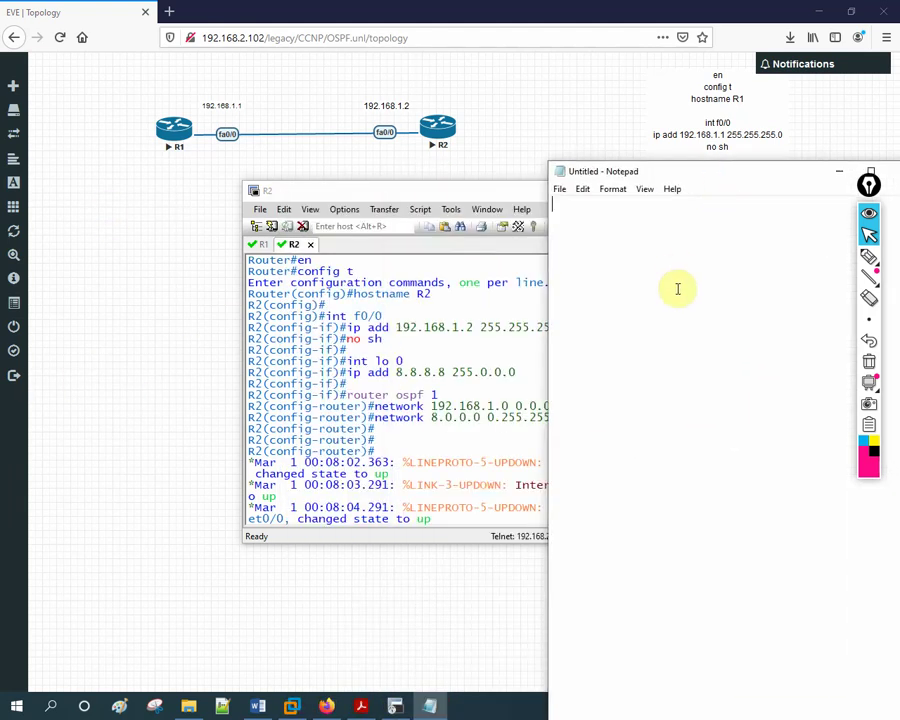
Paste the R2 configuration into the blank Notepad document and insert about fifteen empty lines above it
{"action": "key", "text": "ctrl+v"}
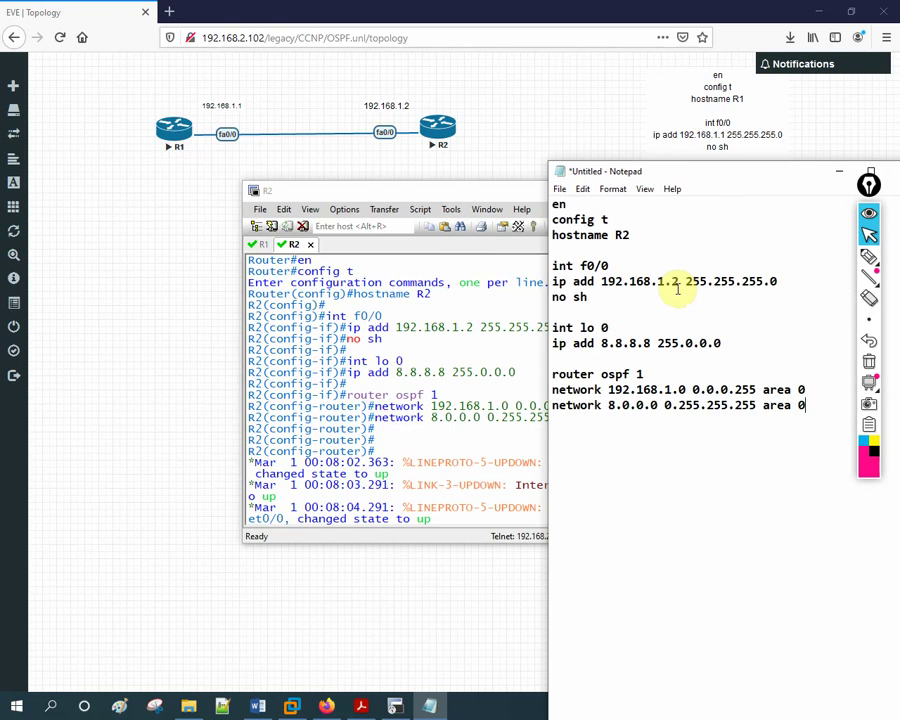
{"action": "left_click", "coordinate": [555, 207]}
{"action": "key", "text": "Return"}
{"action": "key", "text": "Return"}
{"action": "key", "text": "Return"}
{"action": "key", "text": "Return"}
{"action": "key", "text": "Return"}
{"action": "key", "text": "Return"}
{"action": "key", "text": "Return"}
{"action": "key", "text": "Return"}
{"action": "key", "text": "Return"}
{"action": "key", "text": "Return"}
{"action": "key", "text": "Return"}
{"action": "key", "text": "Return"}
{"action": "key", "text": "Return"}
{"action": "key", "text": "Return"}
{"action": "key", "text": "Return"}
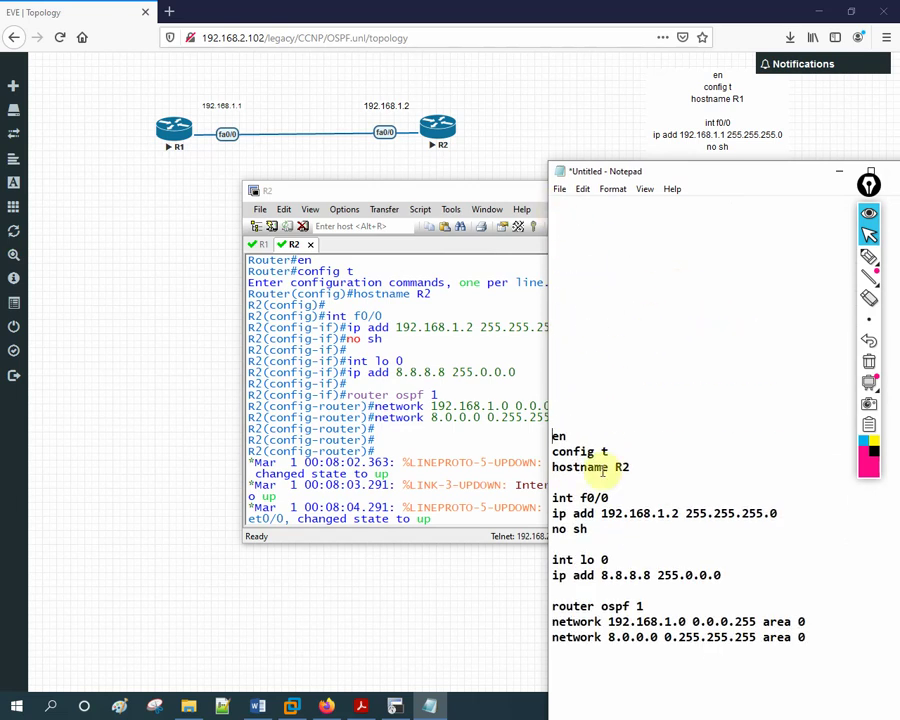
Copy the R1 configuration block from the topology note and paste it into Notepad above the R2 block
{"action": "left_click", "coordinate": [603, 88]}
{"action": "left_click", "coordinate": [737, 151]}
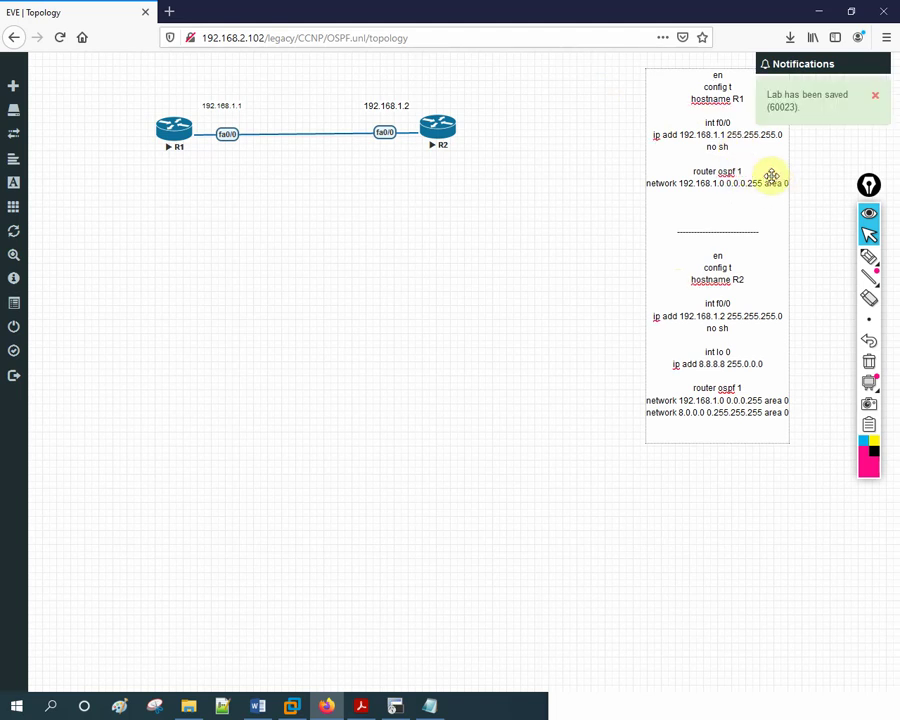
{"action": "key", "text": "shift+Down"}
{"action": "key", "text": "shift+Down"}
{"action": "key", "text": "shift+Down"}
{"action": "key", "text": "shift+Down"}
{"action": "key", "text": "shift+Down"}
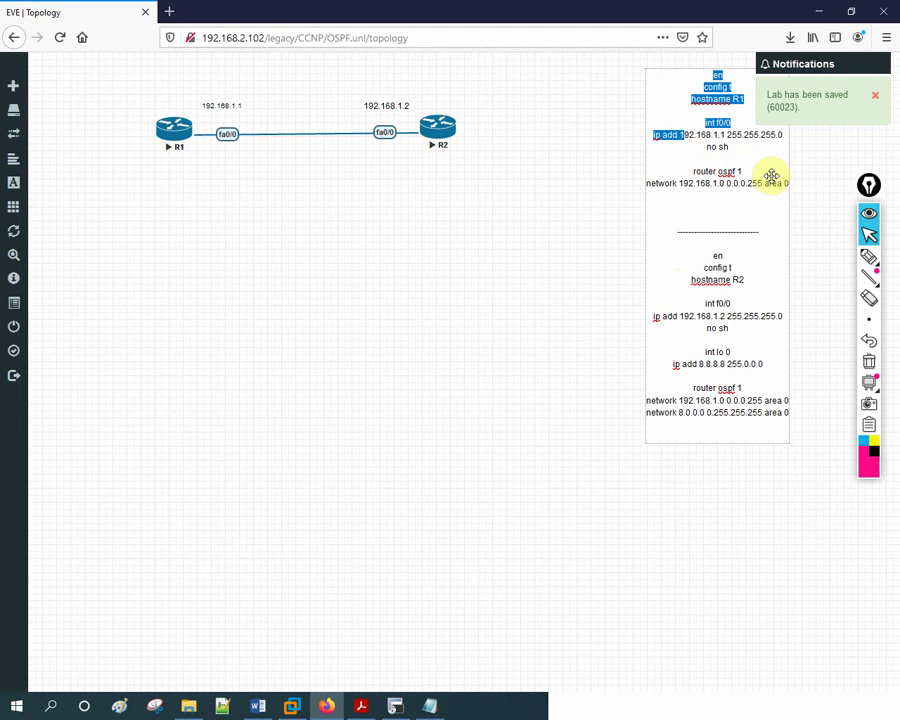
{"action": "key", "text": "shift+Right"}
{"action": "key", "text": "shift+Right"}
{"action": "key", "text": "shift+Right"}
{"action": "key", "text": "shift+Right"}
{"action": "key", "text": "shift+Right"}
{"action": "key", "text": "shift+Right"}
{"action": "key", "text": "shift+Right"}
{"action": "key", "text": "shift+Right"}
{"action": "key", "text": "shift+Right"}
{"action": "key", "text": "shift+Right"}
{"action": "key", "text": "shift+Right"}
{"action": "key", "text": "shift+Down"}
{"action": "key", "text": "shift+Down"}
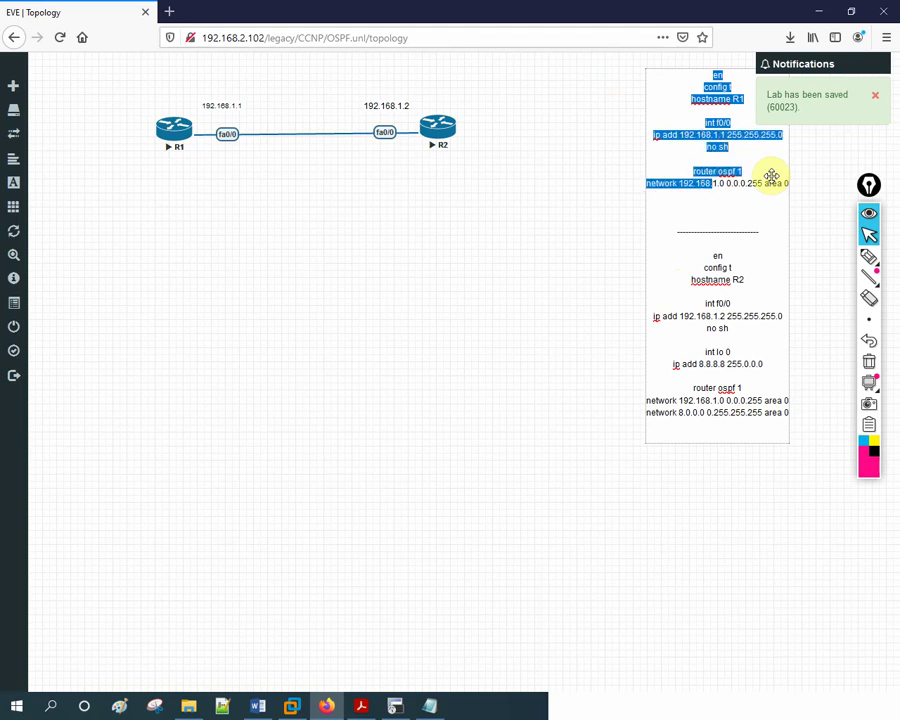
{"action": "key", "text": "shift+Right"}
{"action": "key", "text": "shift+Right"}
{"action": "key", "text": "shift+Right"}
{"action": "key", "text": "shift+Right"}
{"action": "key", "text": "shift+Right"}
{"action": "key", "text": "shift+Right"}
{"action": "key", "text": "shift+Right"}
{"action": "key", "text": "shift+Right"}
{"action": "key", "text": "shift+Right"}
{"action": "key", "text": "shift+Right"}
{"action": "key", "text": "shift+Right"}
{"action": "key", "text": "shift+Right"}
{"action": "key", "text": "shift+Right"}
{"action": "key", "text": "shift+Right"}
{"action": "key", "text": "shift+Right"}
{"action": "key", "text": "shift+Right"}
{"action": "key", "text": "shift+Right"}
{"action": "key", "text": "shift+Right"}
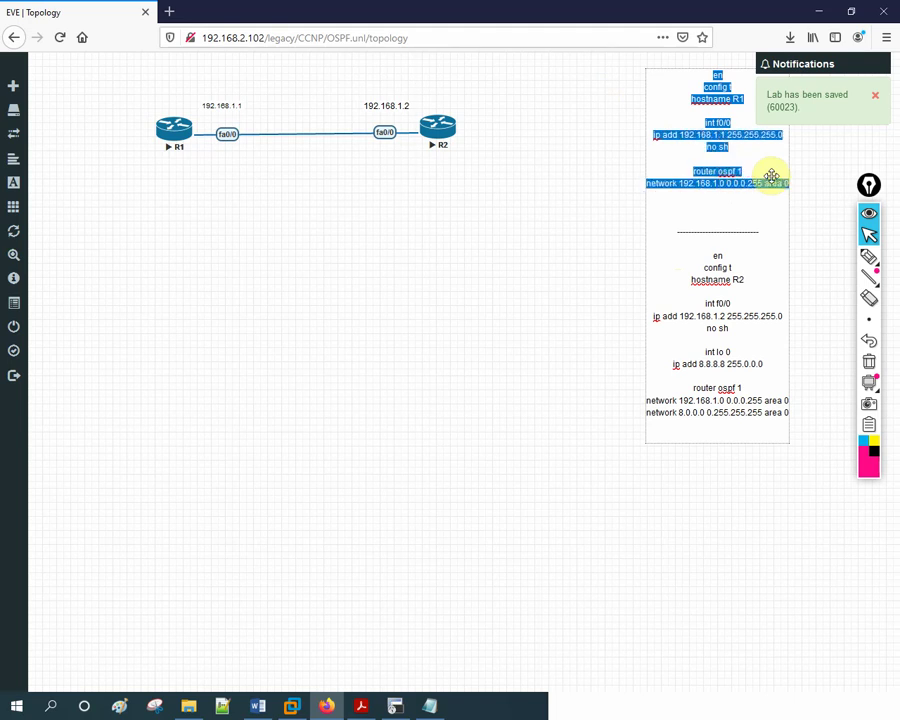
{"action": "left_click", "coordinate": [710, 578]}
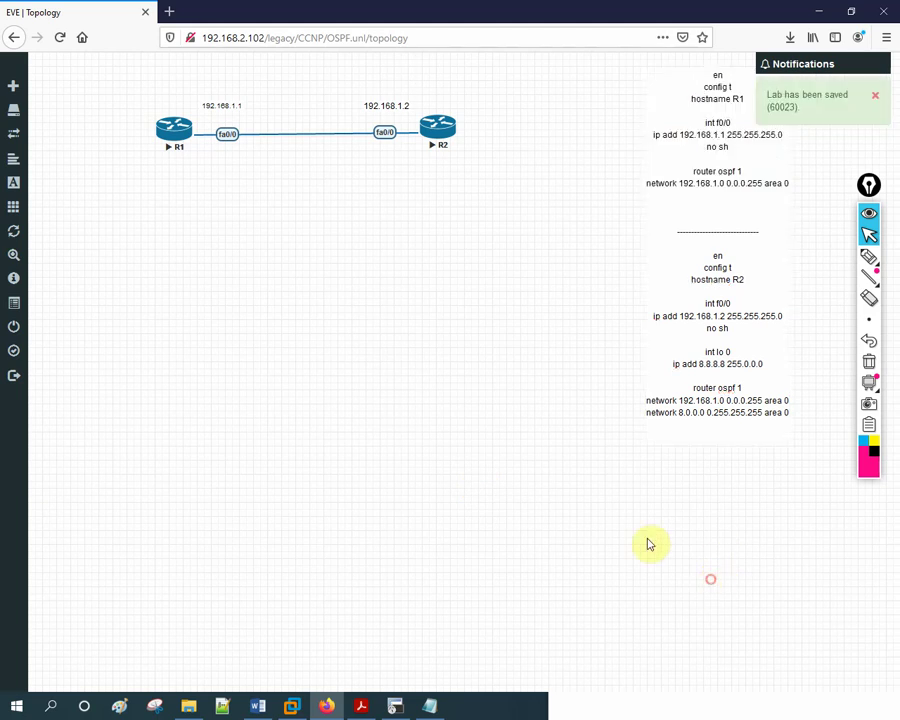
{"action": "key", "text": "alt+Tab"}
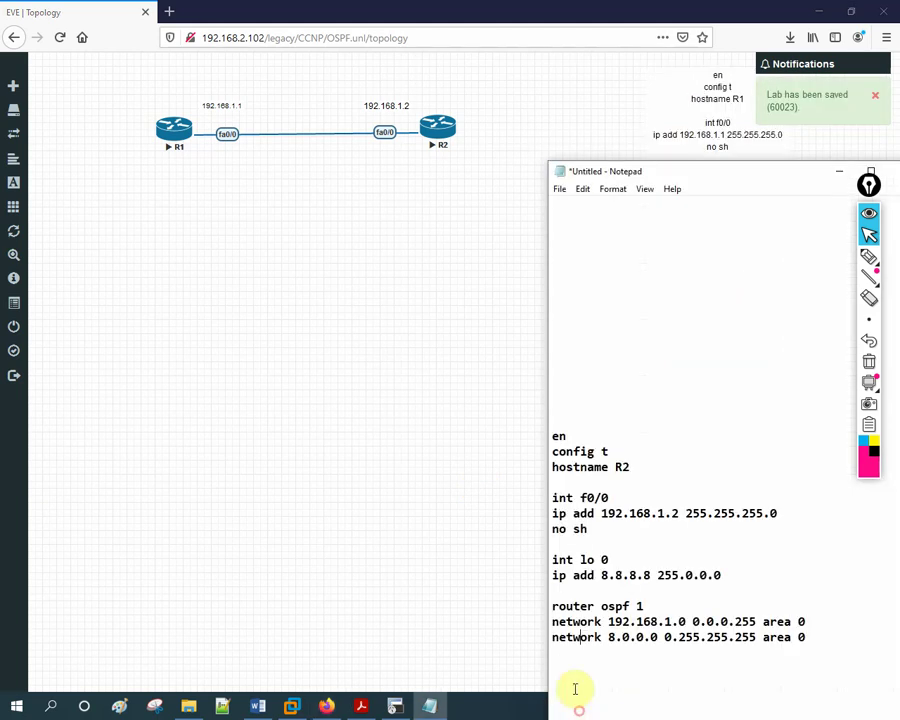
{"action": "left_click", "coordinate": [582, 212]}
{"action": "type", "text": "en config t hostname R1  int f0/0 ip add 192.168.1.1 255.255.255.0 no sh  router ospf 1 network 192.168.1.0 0.0.0.255 area 0"}
{"action": "left_click", "coordinate": [608, 464]}
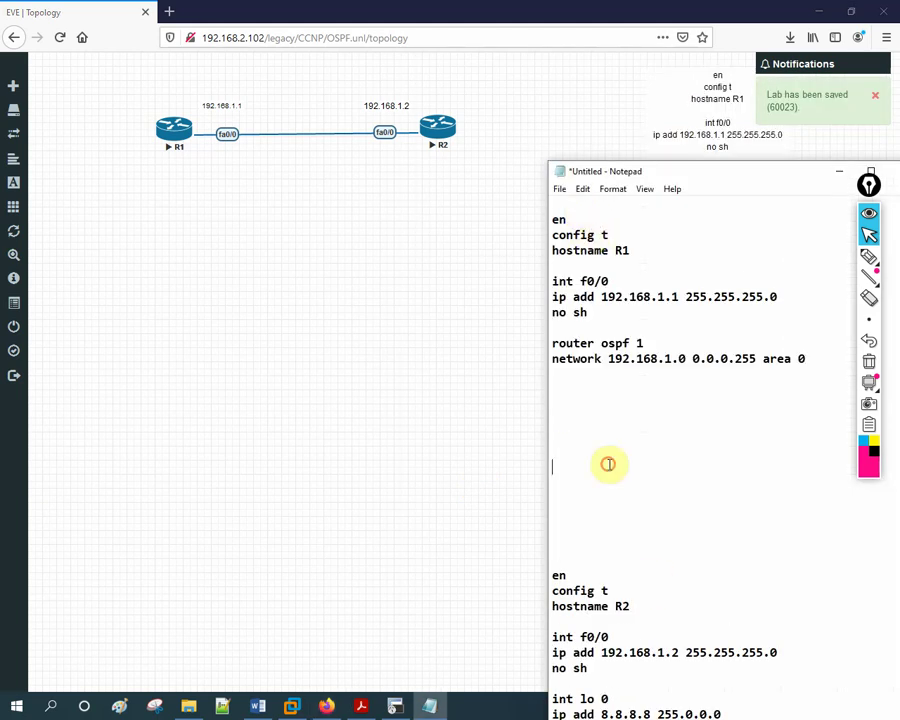
Remove the surplus blank lines between the R1 and R2 configuration blocks in the Notepad document
{"action": "key", "text": "BackSpace"}
{"action": "key", "text": "BackSpace"}
{"action": "key", "text": "BackSpace"}
{"action": "key", "text": "BackSpace"}
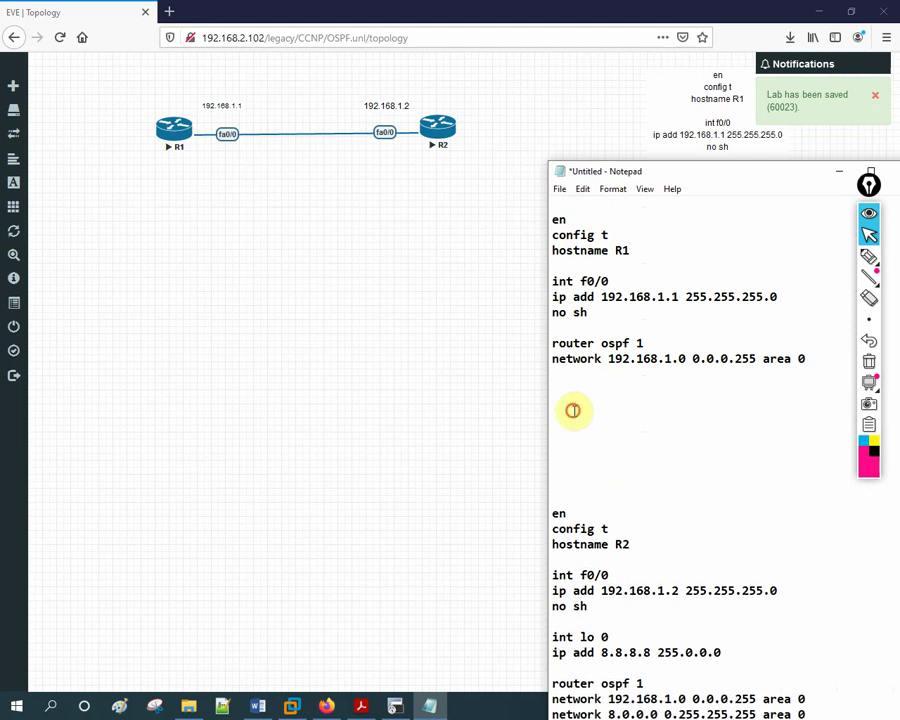
{"action": "key", "text": "Delete"}
{"action": "key", "text": "Delete"}
{"action": "key", "text": "Delete"}
{"action": "key", "text": "Delete"}
{"action": "key", "text": "Delete"}
{"action": "key", "text": "Delete"}
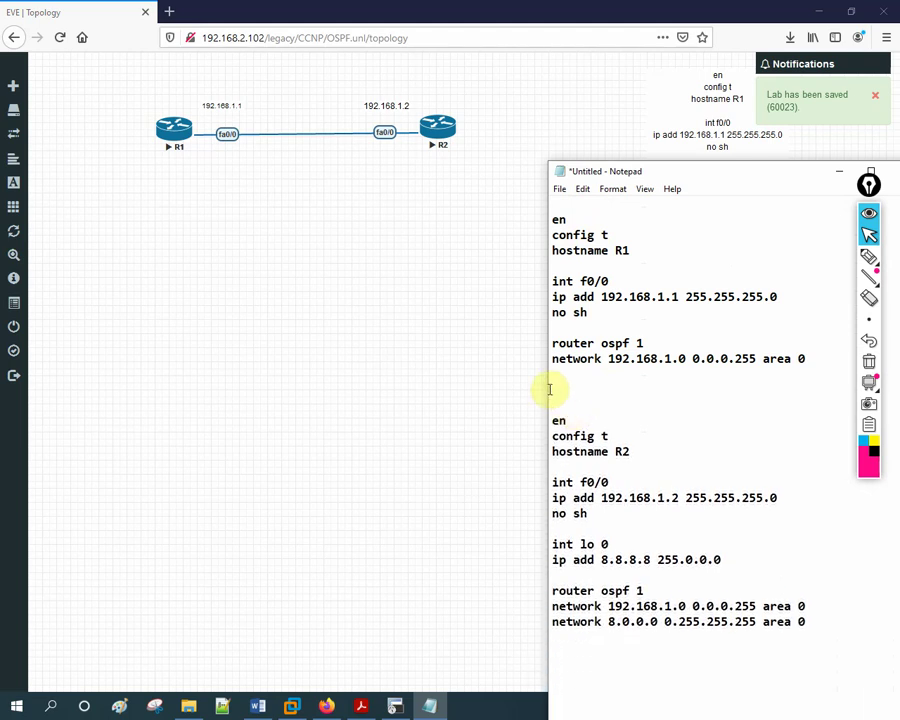
Insert a dashed separator line directly above the R2 configuration block
{"action": "left_click", "coordinate": [560, 390]}
{"action": "key", "text": "Delete"}
{"action": "type", "text": "--"}
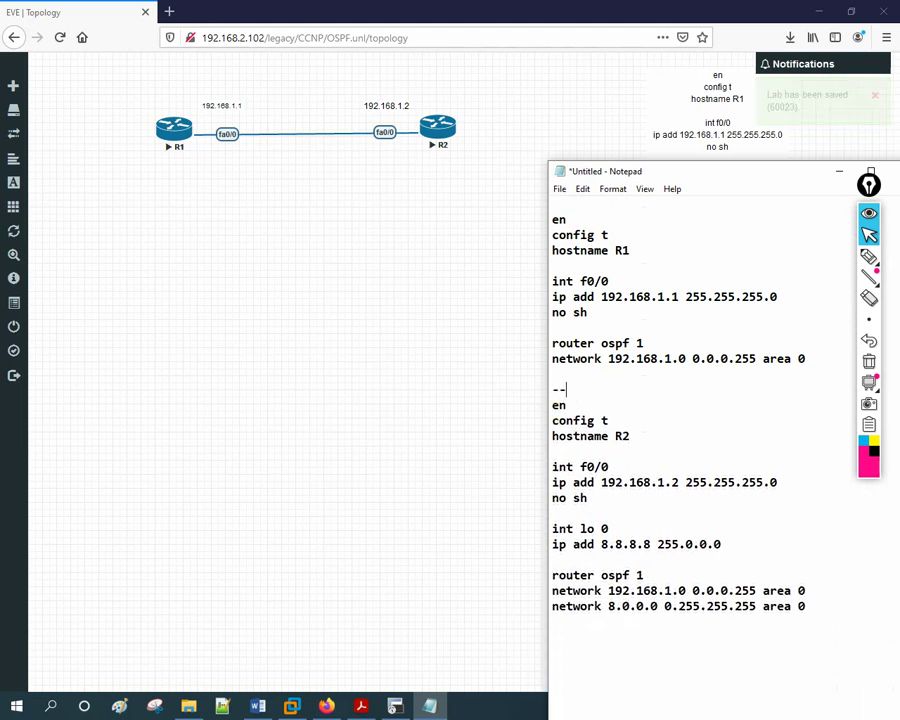
{"action": "type", "text": "----------------"}
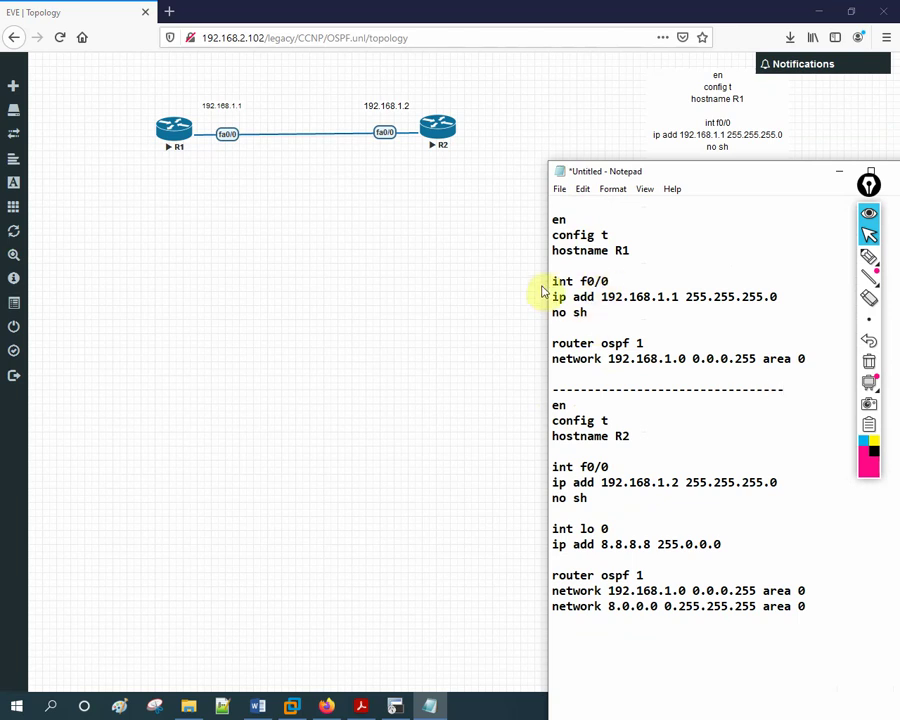
Review the f0/0 settings of both routers and copy R2's two loopback lines, "int lo 0" and "ip add 8.8.8.8 255.0.0.0"
{"action": "left_click_drag", "start_coordinate": [593, 312], "coordinate": [566, 270]}
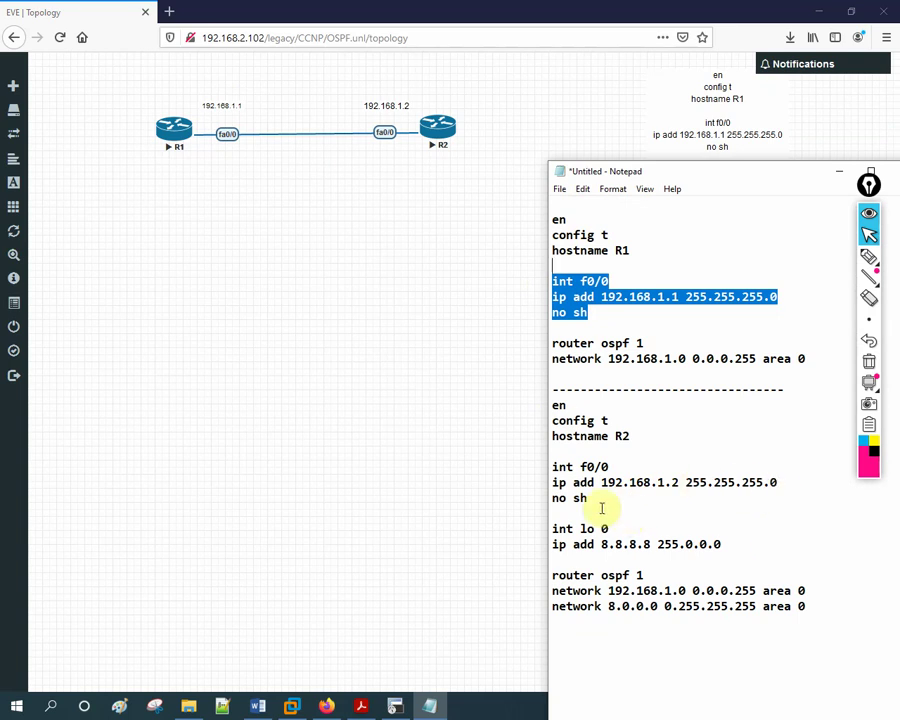
{"action": "left_click_drag", "start_coordinate": [596, 502], "coordinate": [560, 467]}
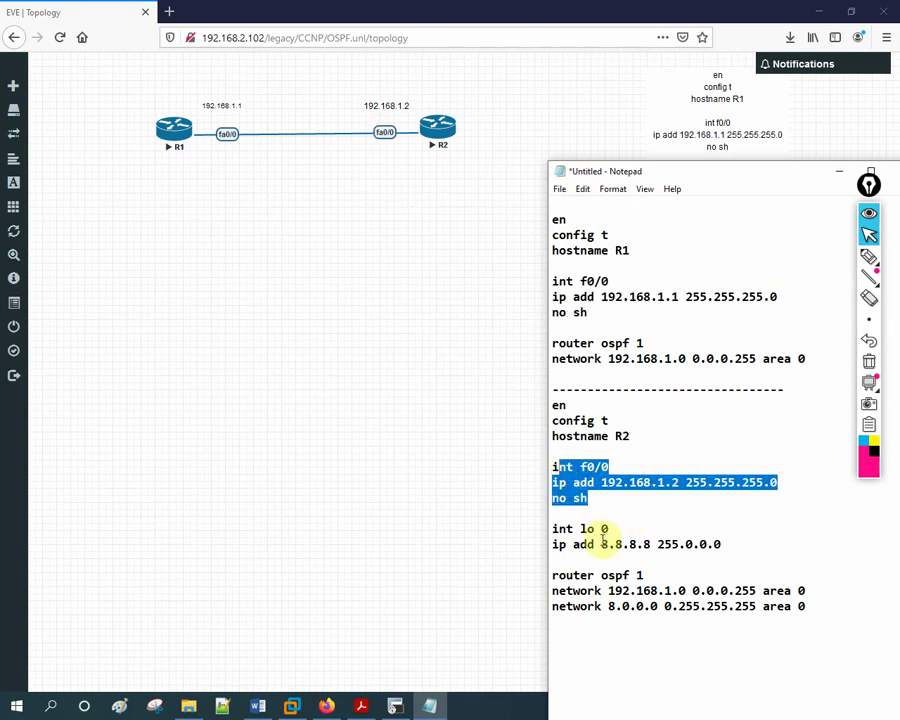
{"action": "left_click_drag", "start_coordinate": [721, 544], "coordinate": [553, 528]}
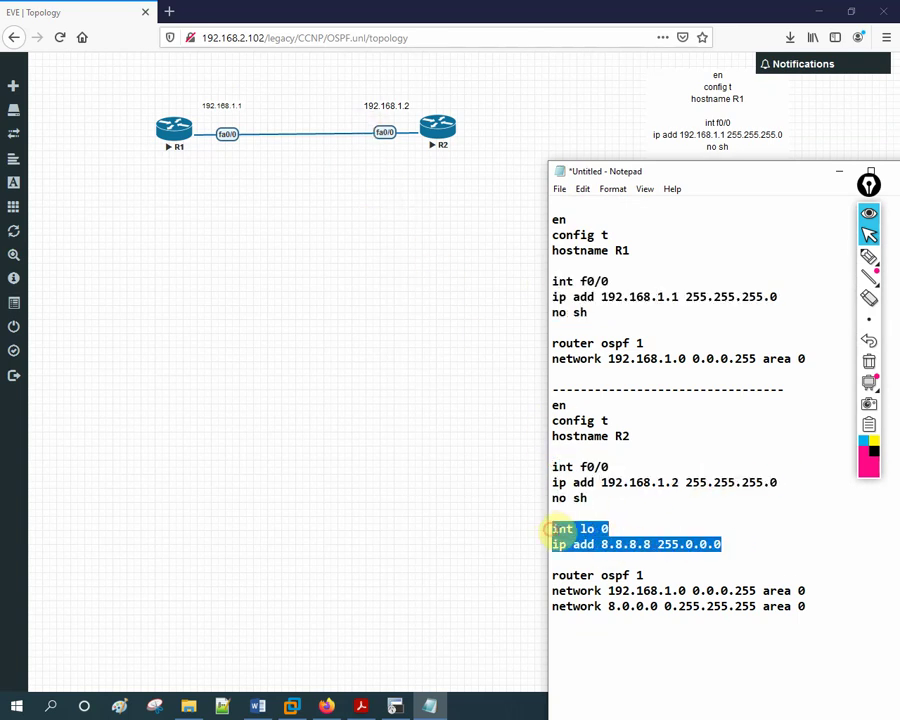
{"action": "right_click", "coordinate": [556, 530]}
{"action": "left_click", "coordinate": [595, 364]}
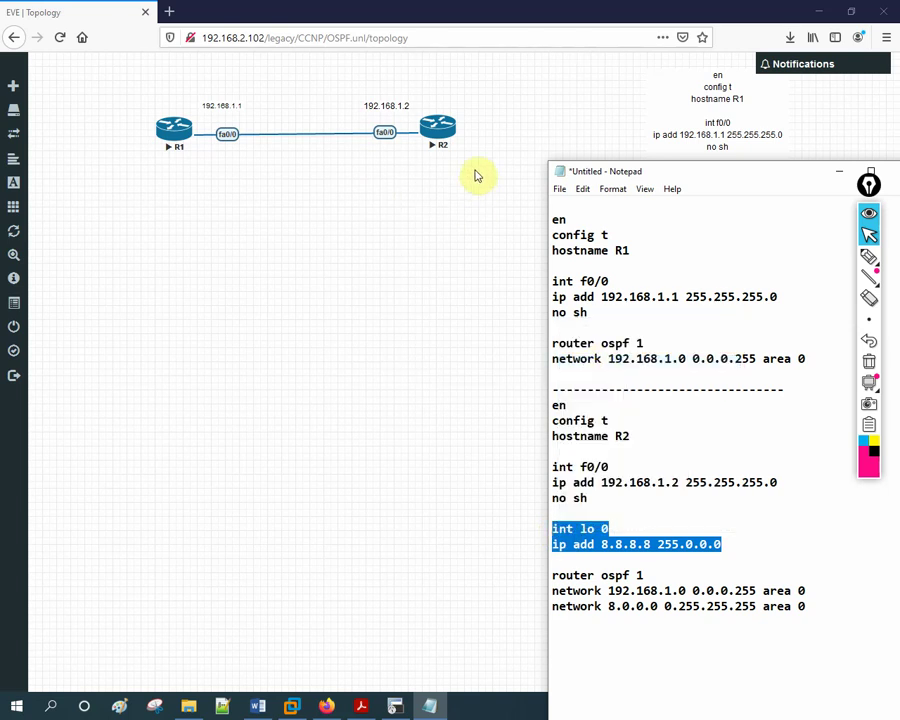
Add the copied loopback lines as a text label in the EVE topology and place it beside router R2
{"action": "left_click", "coordinate": [468, 99]}
{"action": "right_click", "coordinate": [472, 100]}
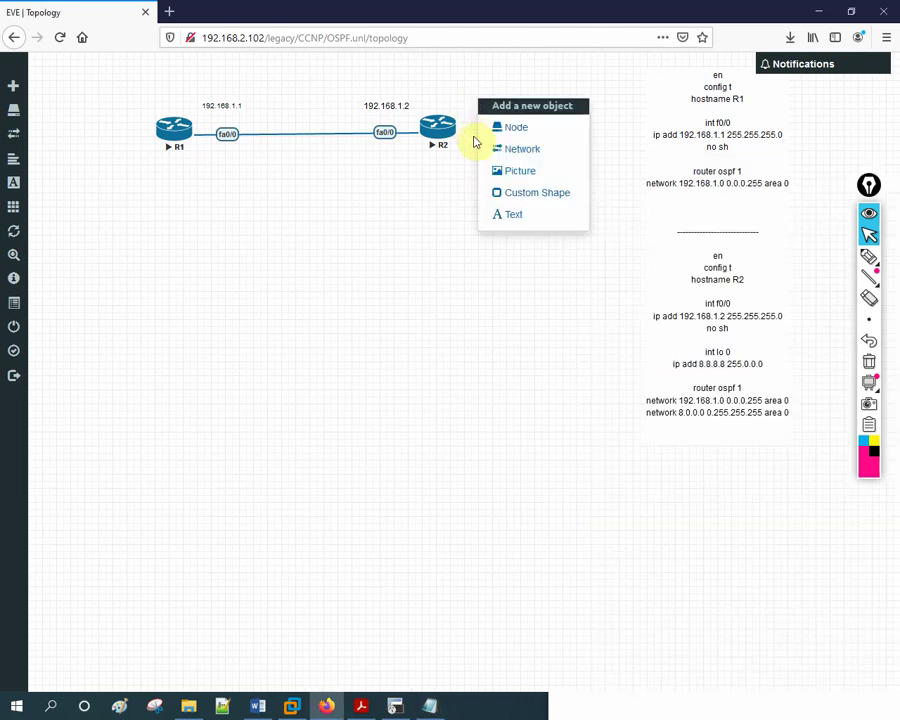
{"action": "left_click", "coordinate": [506, 215]}
{"action": "key", "text": "ctrl+v"}
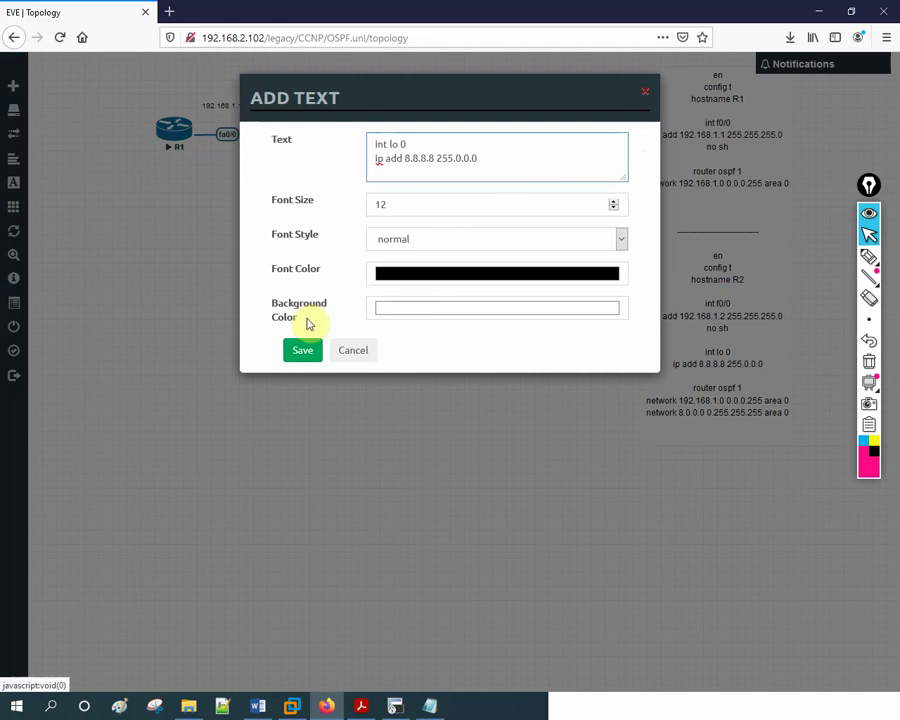
{"action": "left_click", "coordinate": [295, 350]}
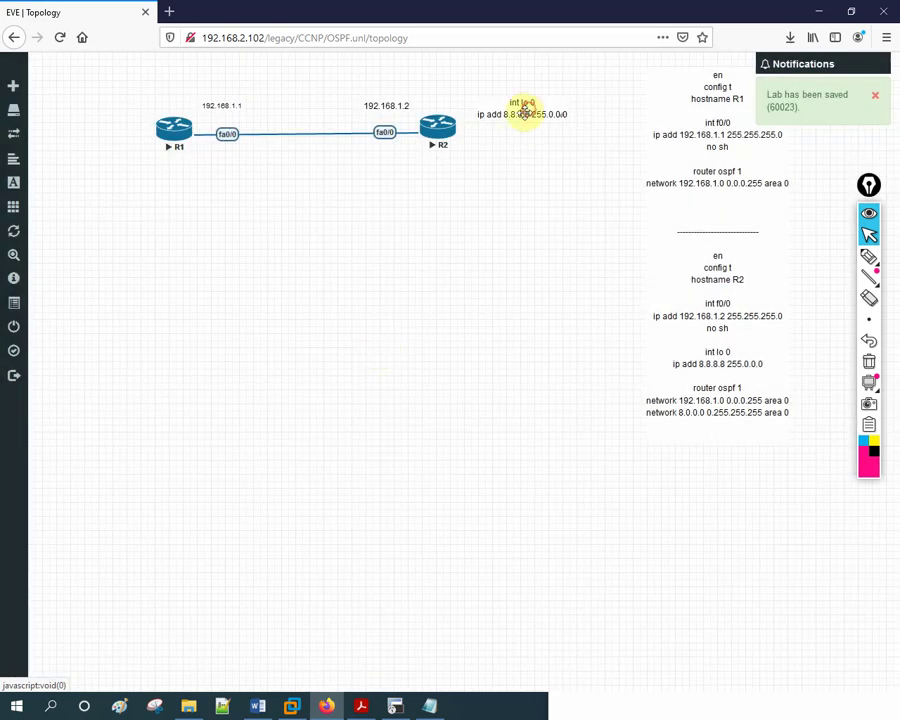
{"action": "mouse_move", "coordinate": [526, 110]}
{"action": "left_mouse_down"}
{"action": "mouse_move", "coordinate": [514, 120]}
{"action": "mouse_move", "coordinate": [510, 100]}
{"action": "left_mouse_up"}
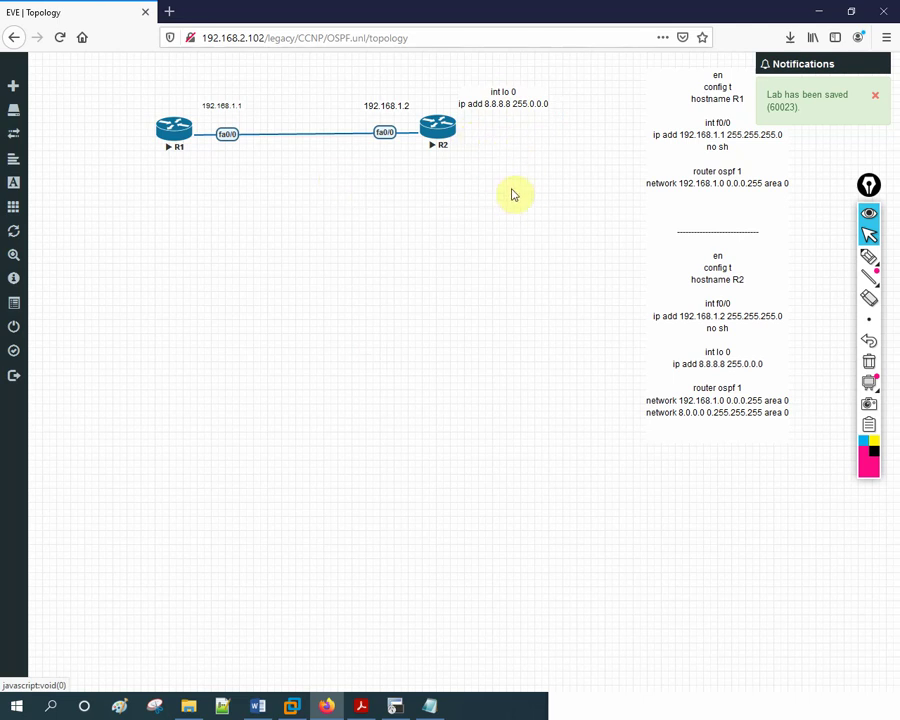
Return to the Notepad configurations and examine R2's "router ospf 1" line, f0/0 address and loopback address
{"action": "left_click", "coordinate": [428, 706]}
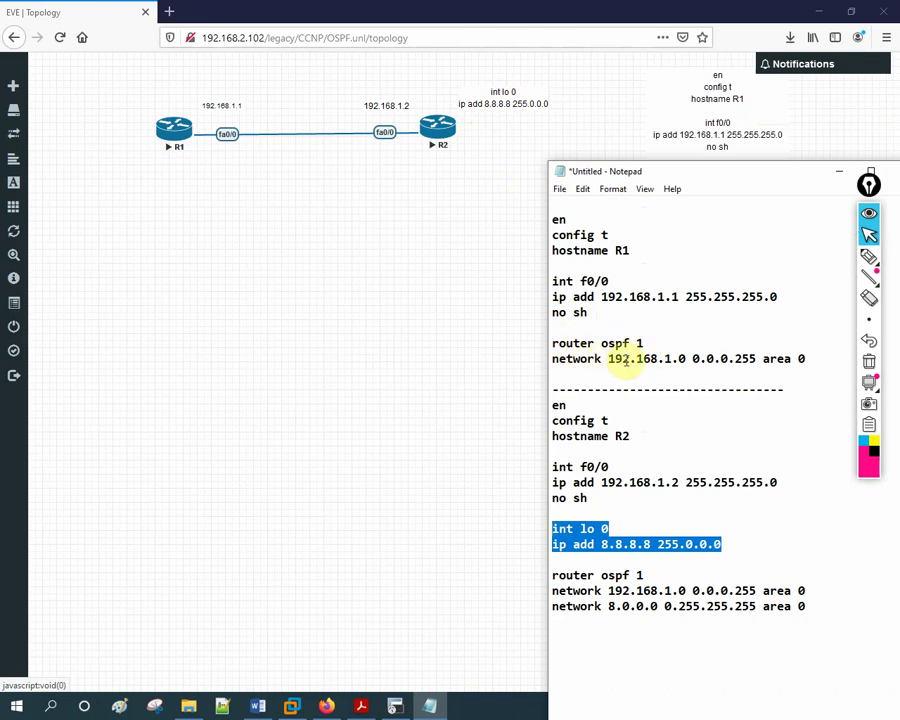
{"action": "left_click", "coordinate": [614, 563]}
{"action": "left_click_drag", "start_coordinate": [552, 576], "coordinate": [647, 577]}
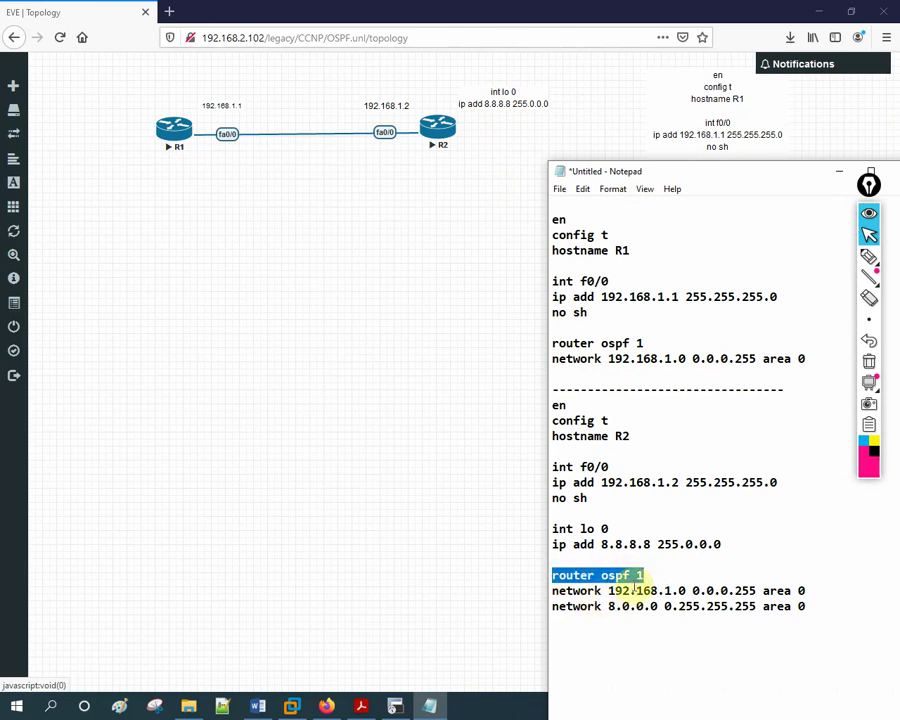
{"action": "left_click_drag", "start_coordinate": [777, 482], "coordinate": [552, 482]}
{"action": "left_click_drag", "start_coordinate": [732, 546], "coordinate": [556, 545]}
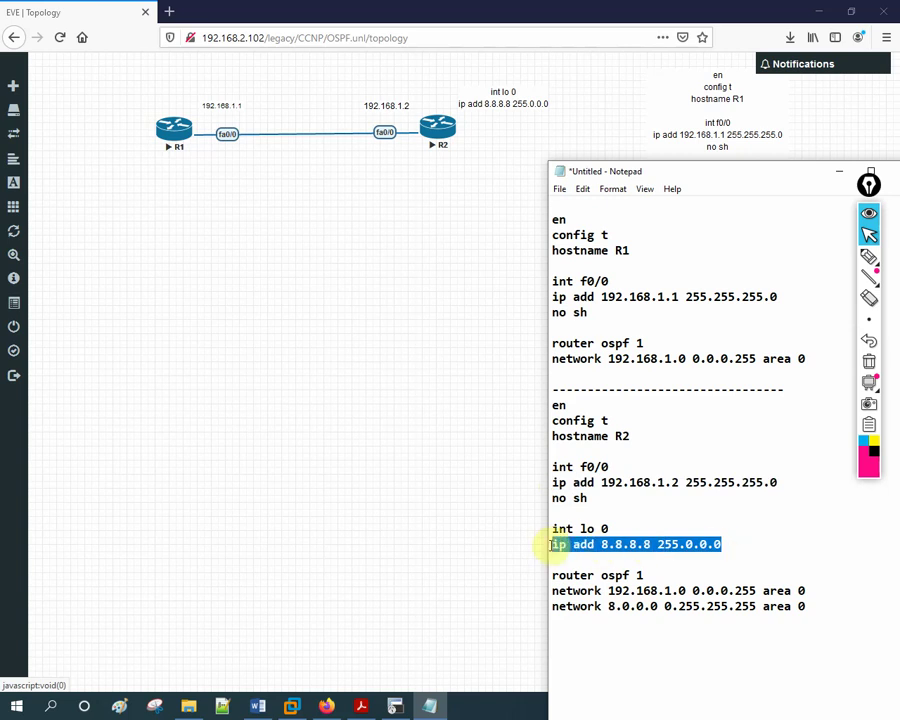
{"action": "left_click", "coordinate": [711, 540]}
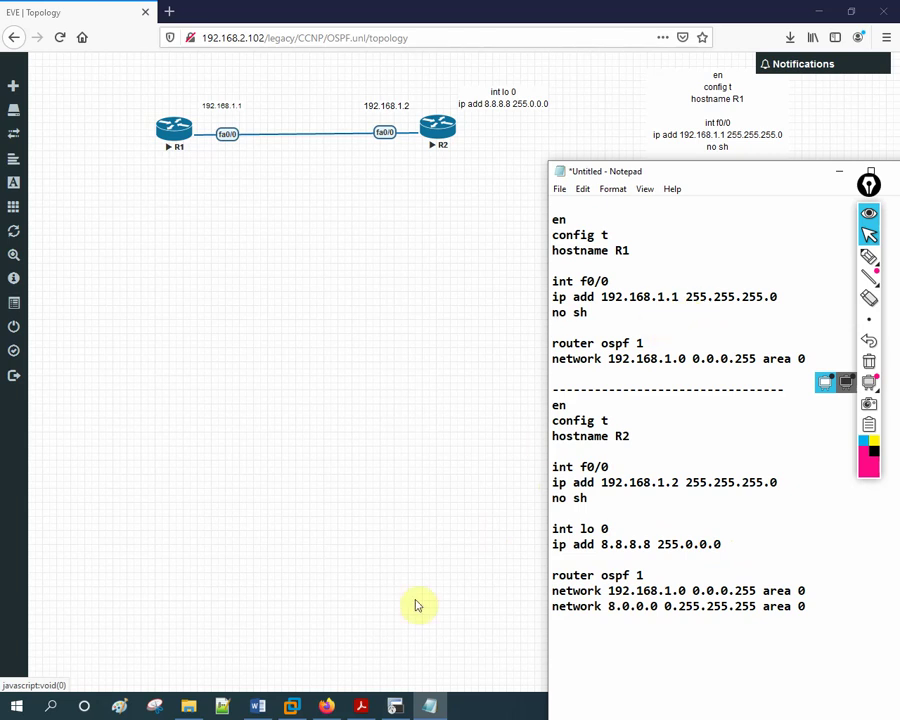
Switch to R2's console and leave router configuration mode for the privileged prompt
{"action": "left_click", "coordinate": [393, 706]}
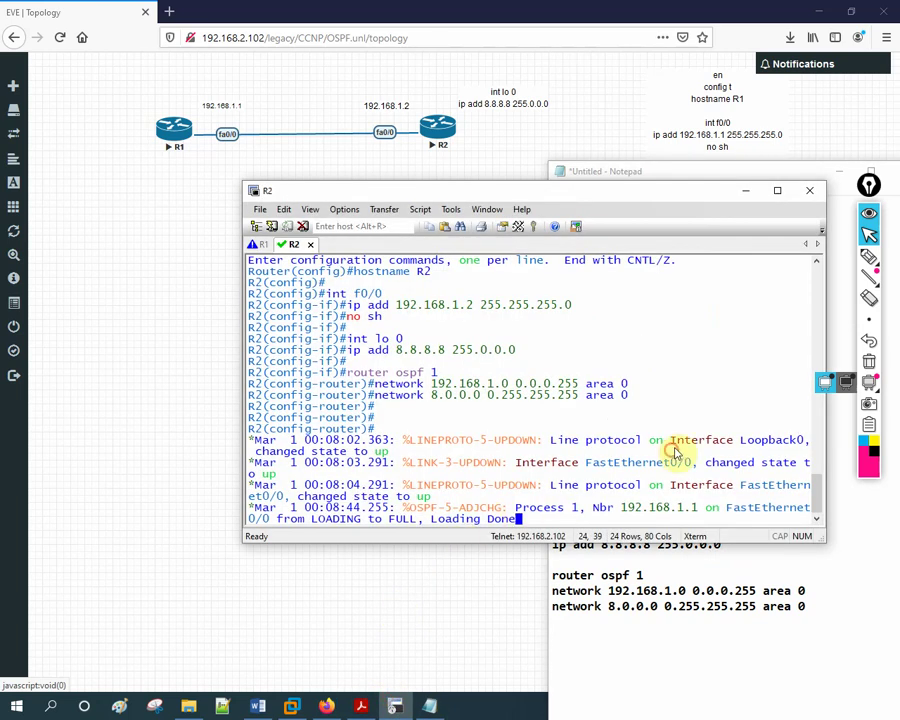
{"action": "key", "text": "Return"}
{"action": "key", "text": "Return"}
{"action": "key", "text": "Return"}
{"action": "key", "text": "Return"}
{"action": "key", "text": "Return"}
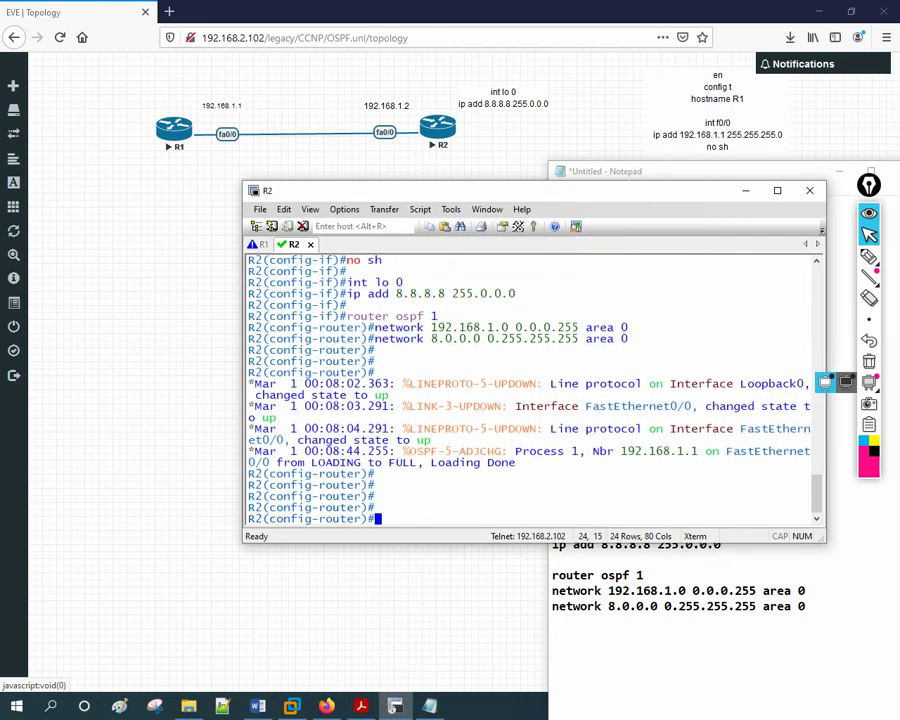
{"action": "key", "text": "ctrl+z"}
{"action": "key", "text": "Return"}
{"action": "key", "text": "Return"}
{"action": "key", "text": "Return"}
{"action": "key", "text": "Return"}
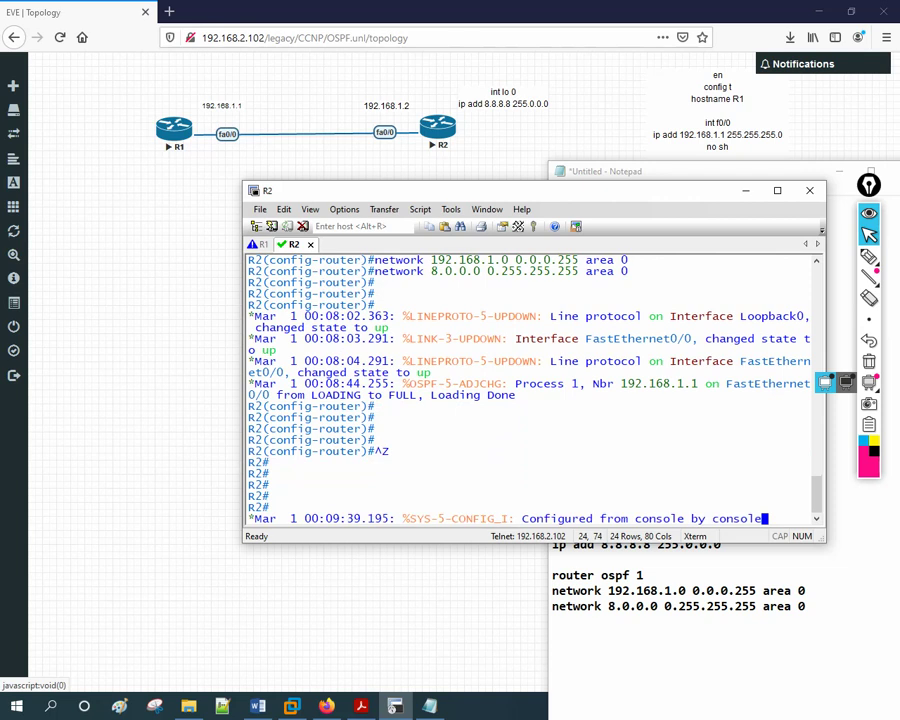
{"action": "key", "text": "Return"}
{"action": "key", "text": "Return"}
{"action": "key", "text": "Return"}
Display only the OSPF routes on R2 with "sh ip route ospf"
{"action": "type", "text": "sh "}
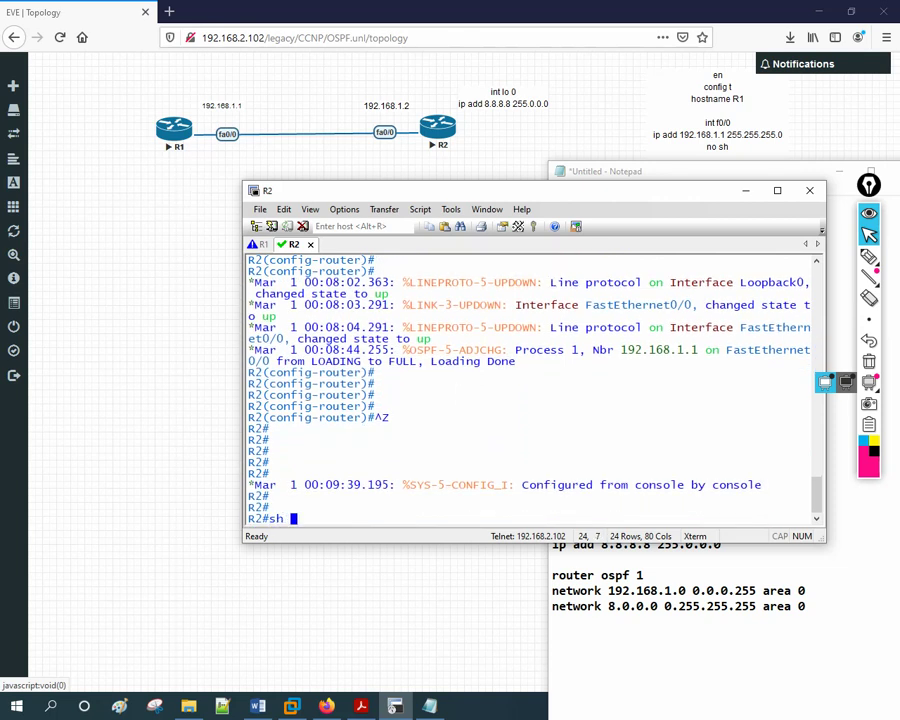
{"action": "type", "text": "ip rou"}
{"action": "key", "text": "Tab"}
{"action": "type", "text": "os"}
{"action": "key", "text": "Tab"}
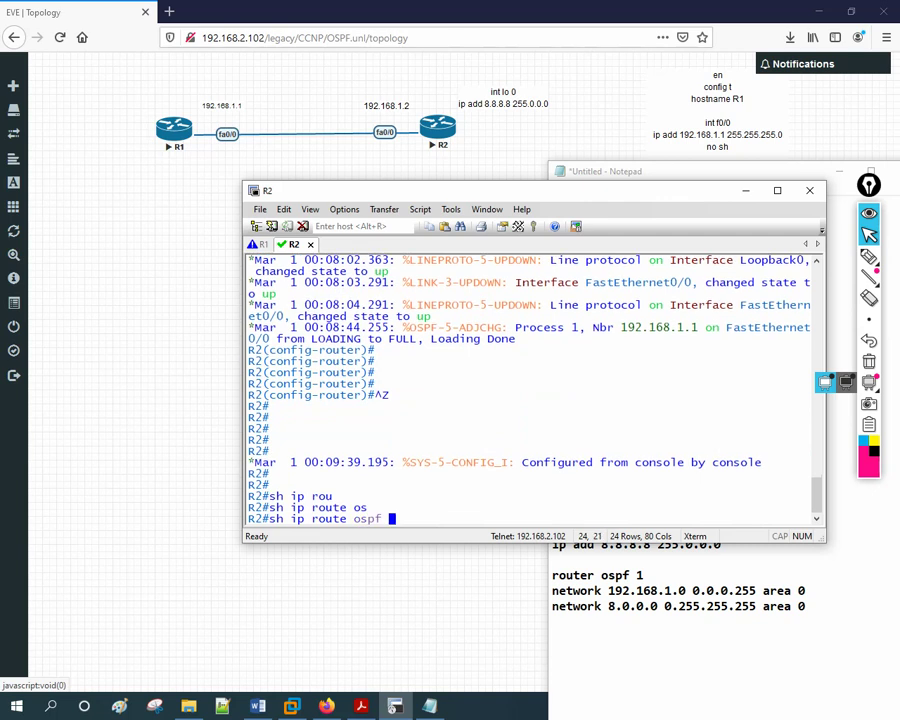
{"action": "key", "text": "Return"}
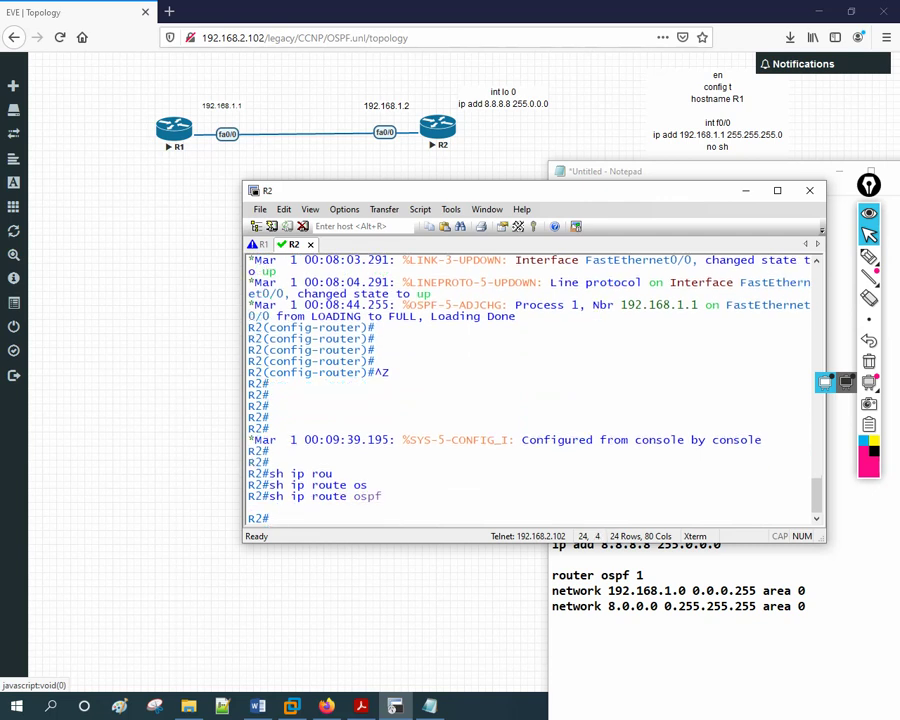
Display R2's full routing table with "sh ip route"
{"action": "type", "text": "sh ip rou"}
{"action": "key", "text": "Tab"}
{"action": "key", "text": "Return"}
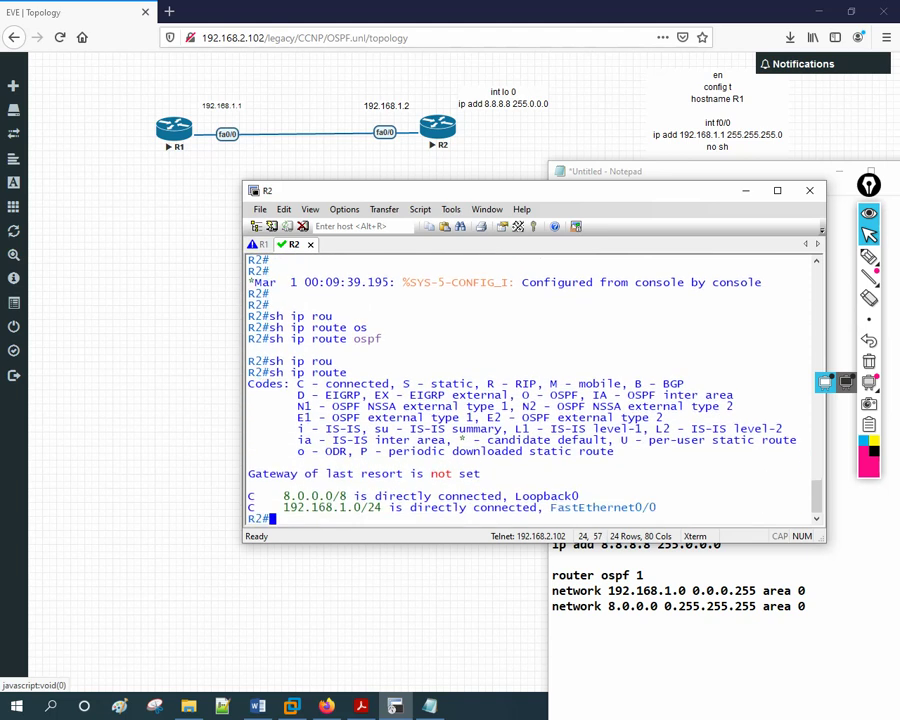
{"action": "key", "text": "Return"}
{"action": "key", "text": "Return"}
{"action": "key", "text": "Return"}
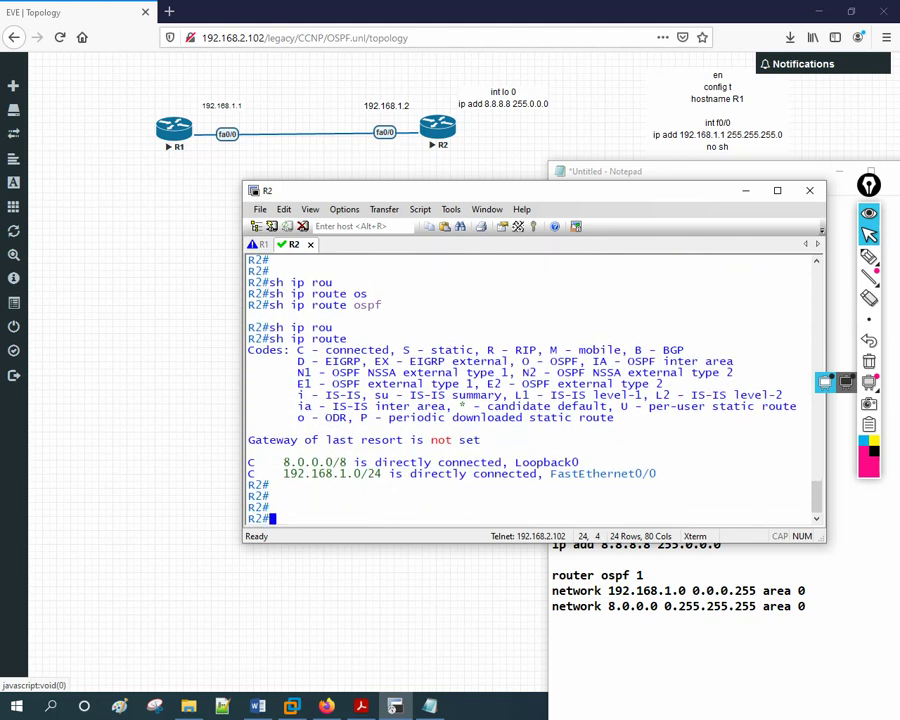
Switch to R1's console and leave router configuration mode for the privileged prompt
{"action": "left_click", "coordinate": [258, 244]}
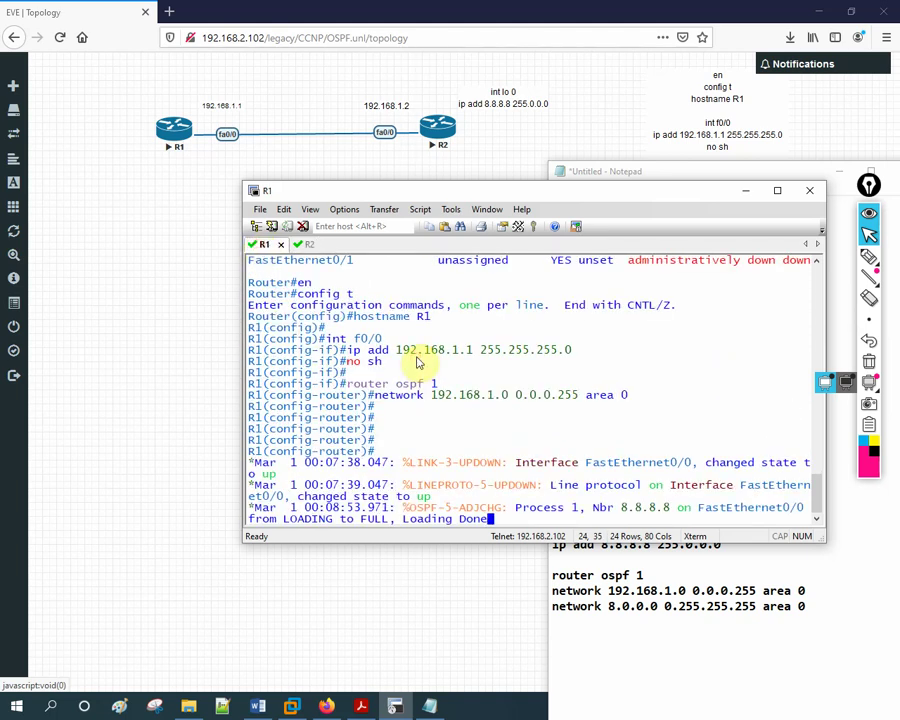
{"action": "key", "text": "Return"}
{"action": "key", "text": "Return"}
{"action": "key", "text": "Return"}
{"action": "key", "text": "Return"}
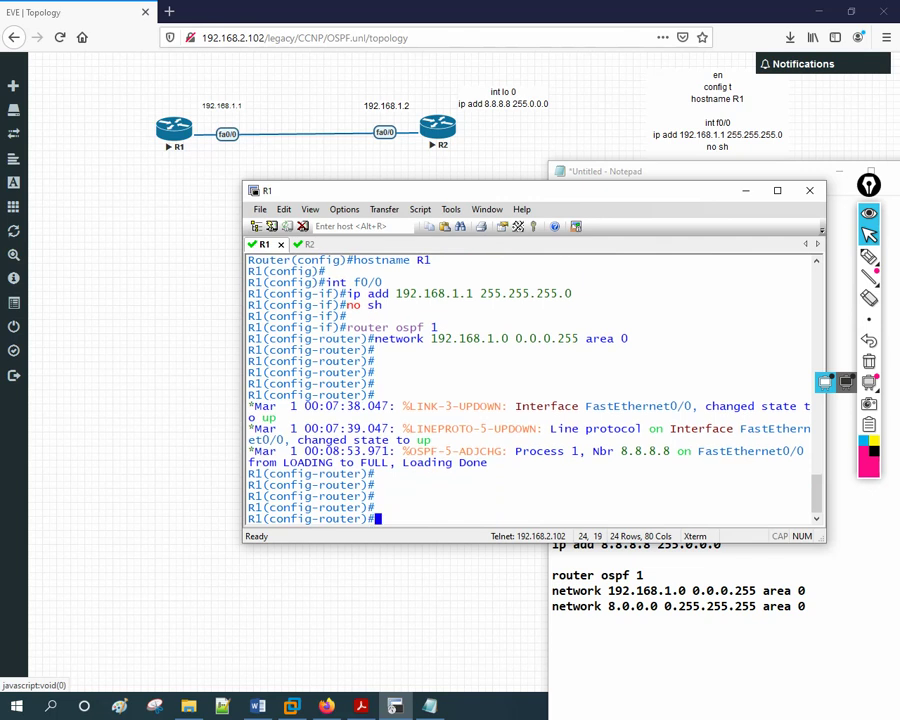
{"action": "key", "text": "ctrl+z"}
{"action": "key", "text": "Return"}
{"action": "key", "text": "Return"}
{"action": "key", "text": "Return"}
{"action": "key", "text": "Return"}
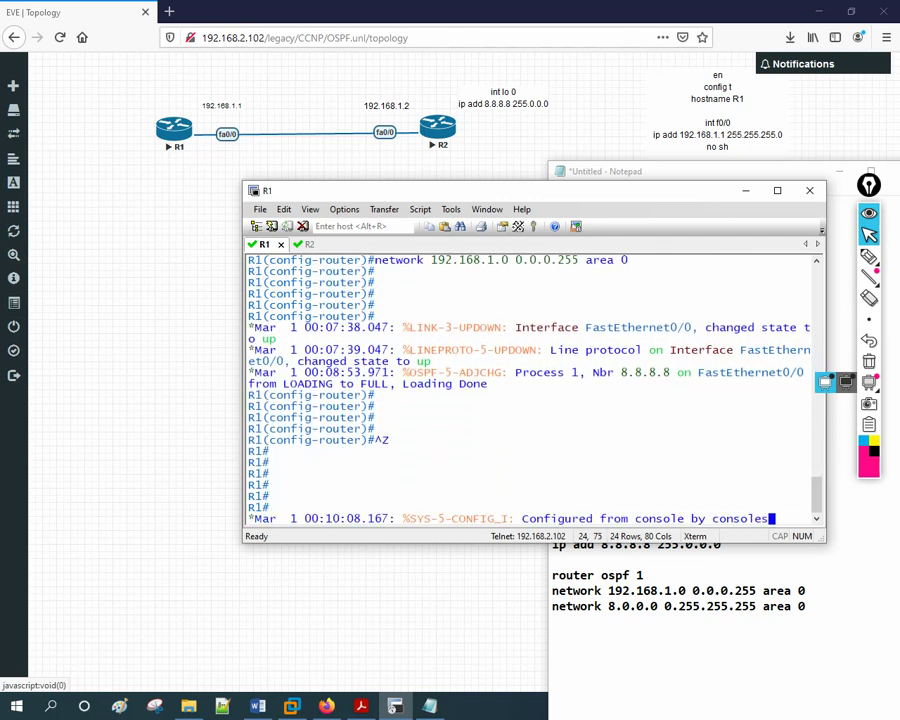
Display R1's full routing table with "sh ip route" and examine the OSPF route to 8.8.8.8
{"action": "type", "text": "sh"}
{"action": "key", "text": "Return"}
{"action": "key", "text": "Return"}
{"action": "key", "text": "Return"}
{"action": "key", "text": "Return"}
{"action": "key", "text": "Return"}
{"action": "key", "text": "Return"}
{"action": "type", "text": "s"}
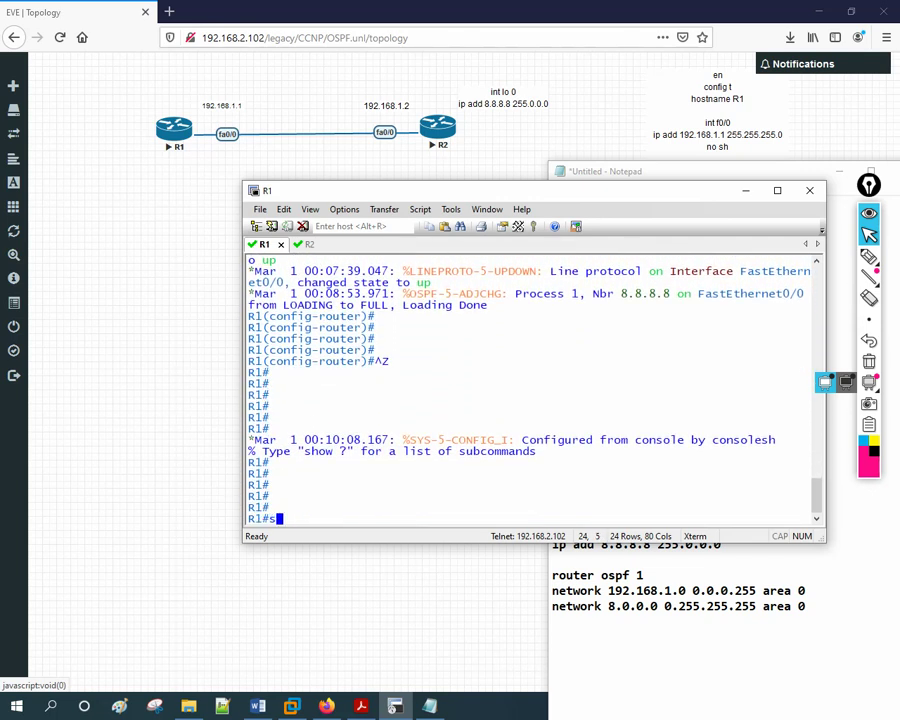
{"action": "type", "text": "h ip rou"}
{"action": "key", "text": "Tab"}
{"action": "key", "text": "Return"}
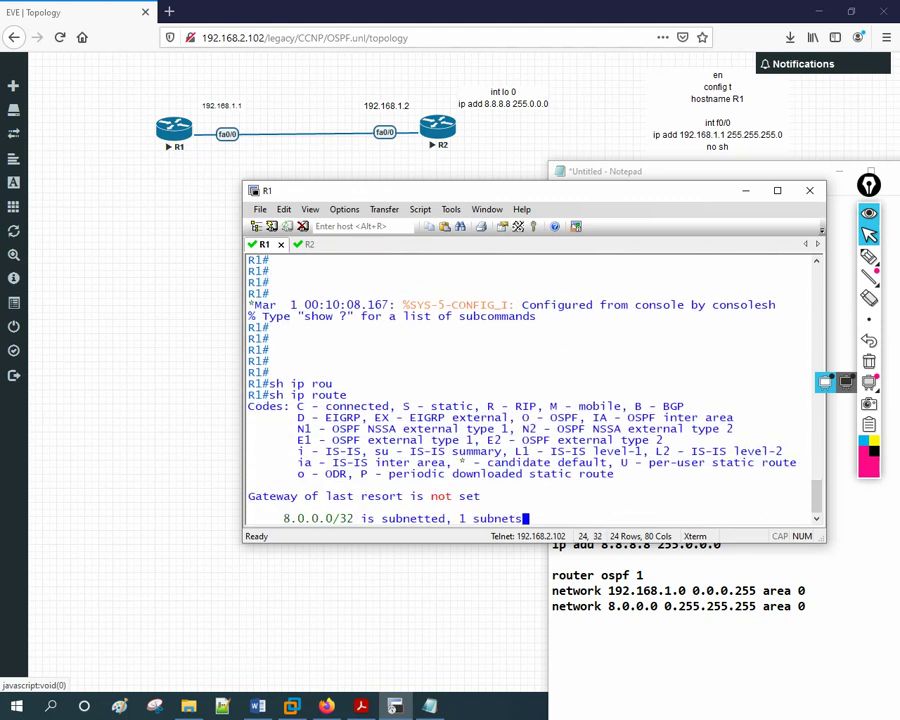
{"action": "key", "text": "Return"}
{"action": "key", "text": "Return"}
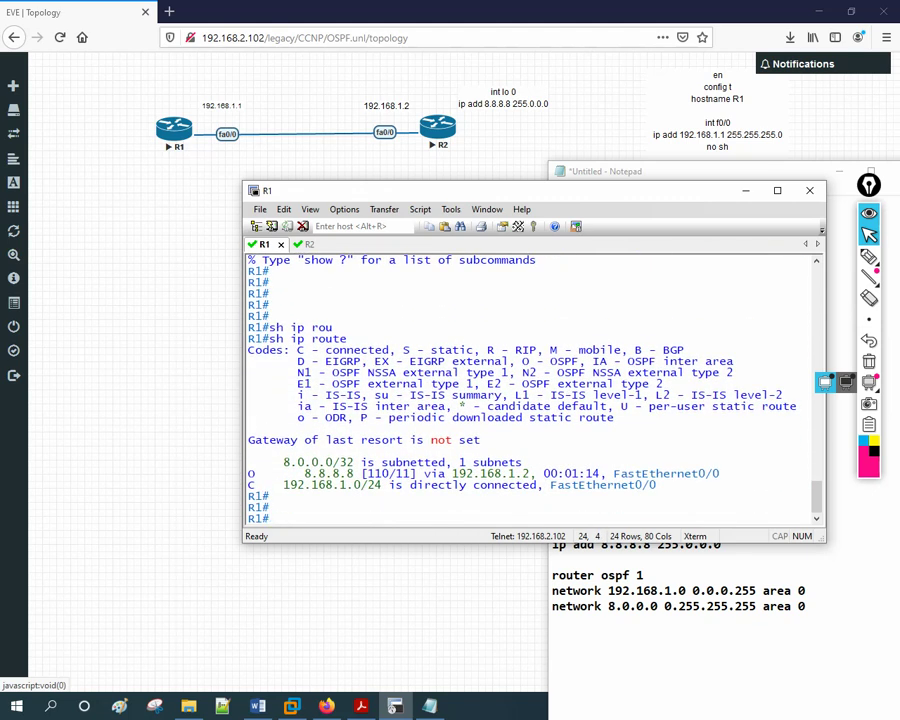
{"action": "left_click_drag", "start_coordinate": [249, 474], "coordinate": [424, 476]}
{"action": "left_click", "coordinate": [418, 497]}
List R1's OSPF neighbors with "sh ip ospf neighbor" and examine the neighbor ID
{"action": "type", "text": "sh ip os"}
{"action": "key", "text": "Tab"}
{"action": "type", "text": "ne"}
{"action": "key", "text": "Tab"}
{"action": "key", "text": "Return"}
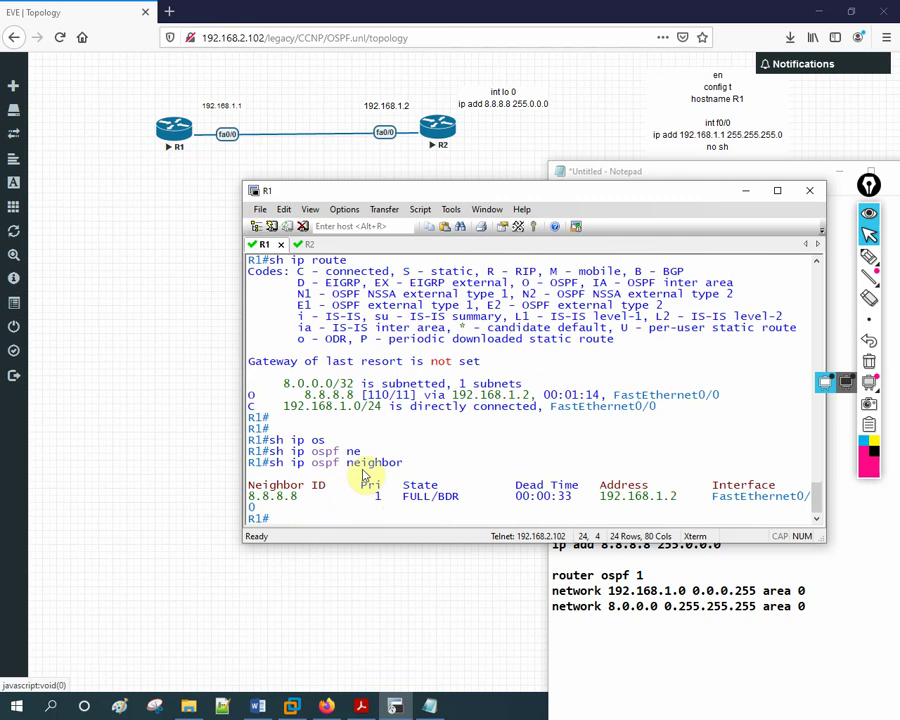
{"action": "left_click_drag", "start_coordinate": [328, 490], "coordinate": [247, 505]}
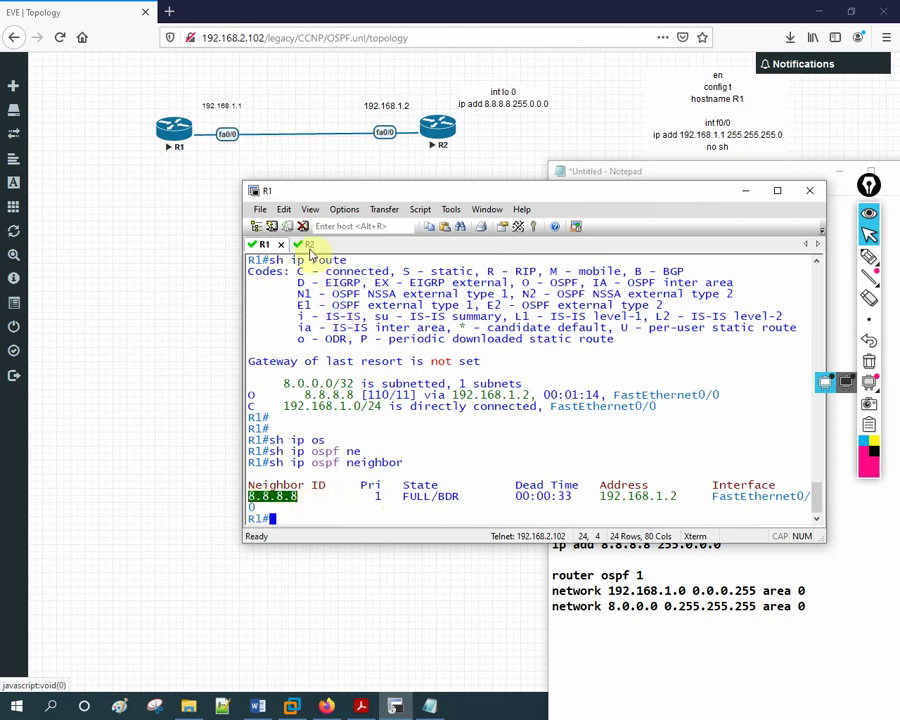
{"action": "left_click", "coordinate": [372, 403]}
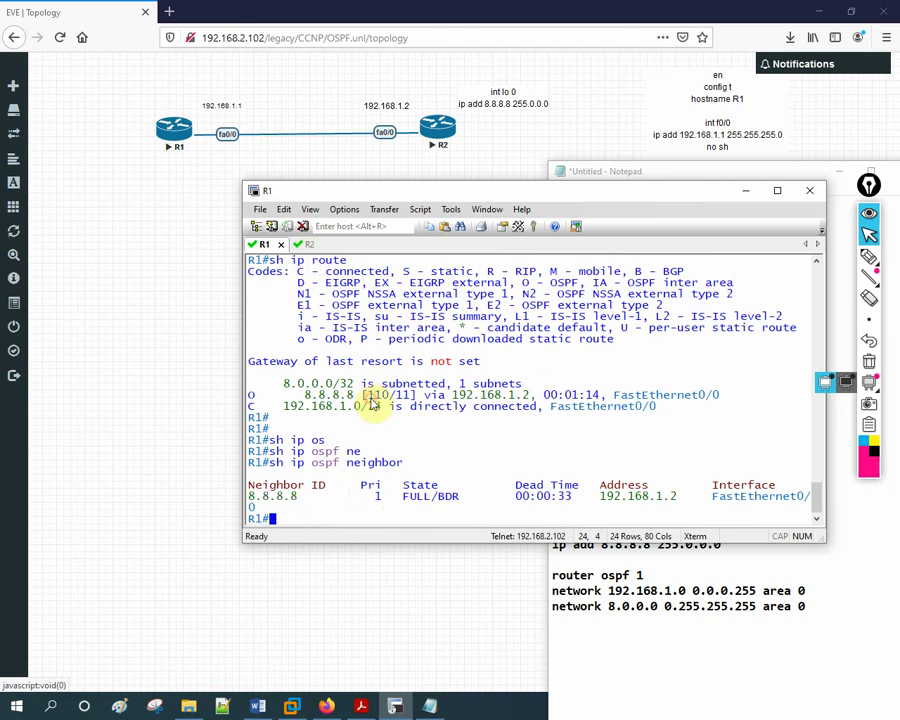
Display R1's OSPF database with "sh ip ospf database" and highlight the router ID in its heading
{"action": "type", "text": "sh ip os"}
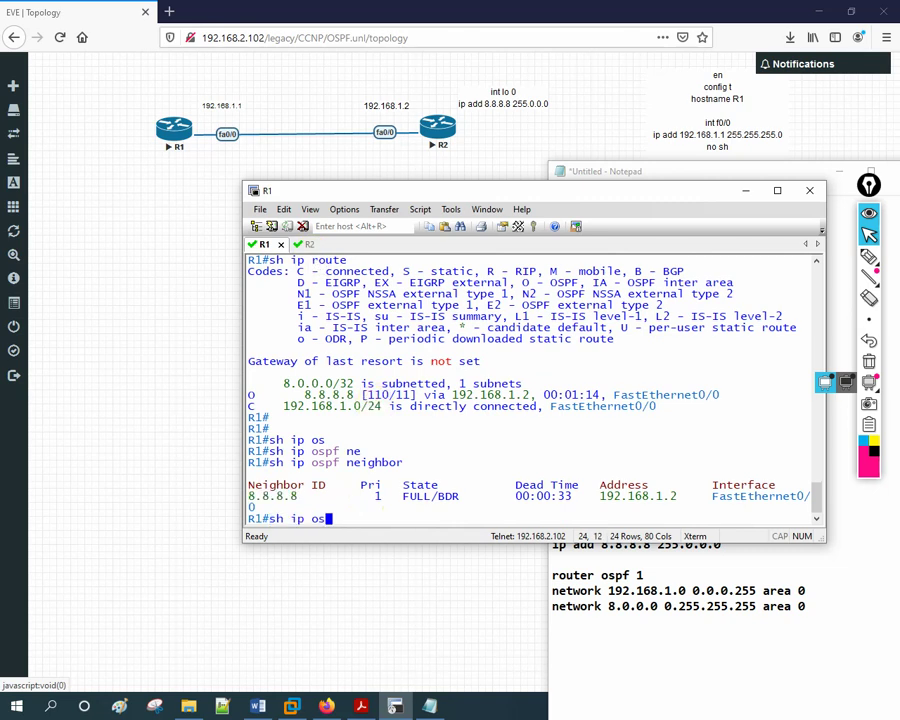
{"action": "key", "text": "Tab"}
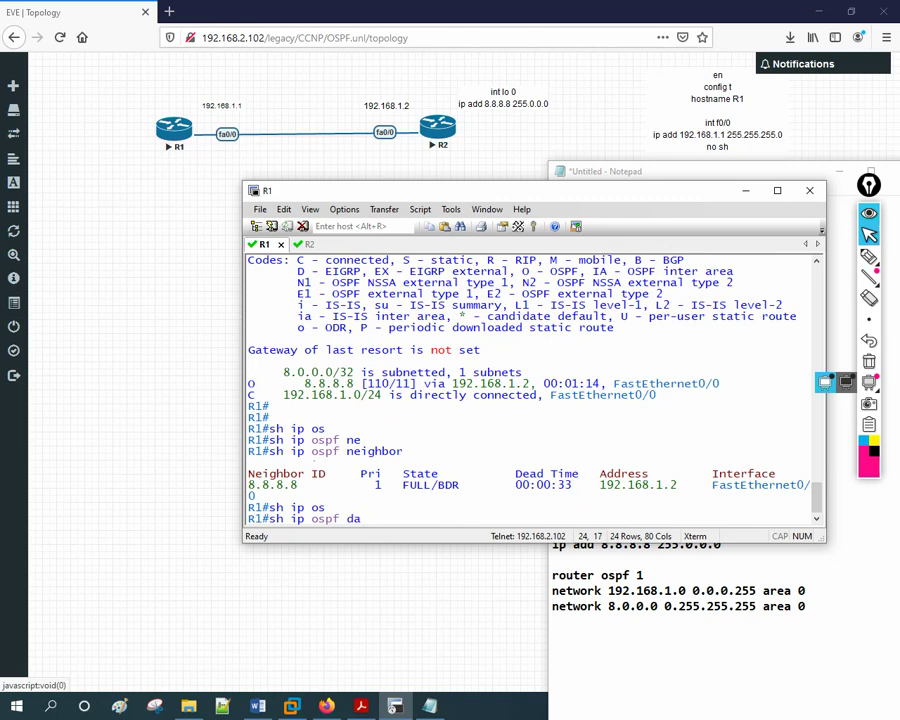
{"action": "type", "text": "da"}
{"action": "key", "text": "Tab"}
{"action": "key", "text": "Return"}
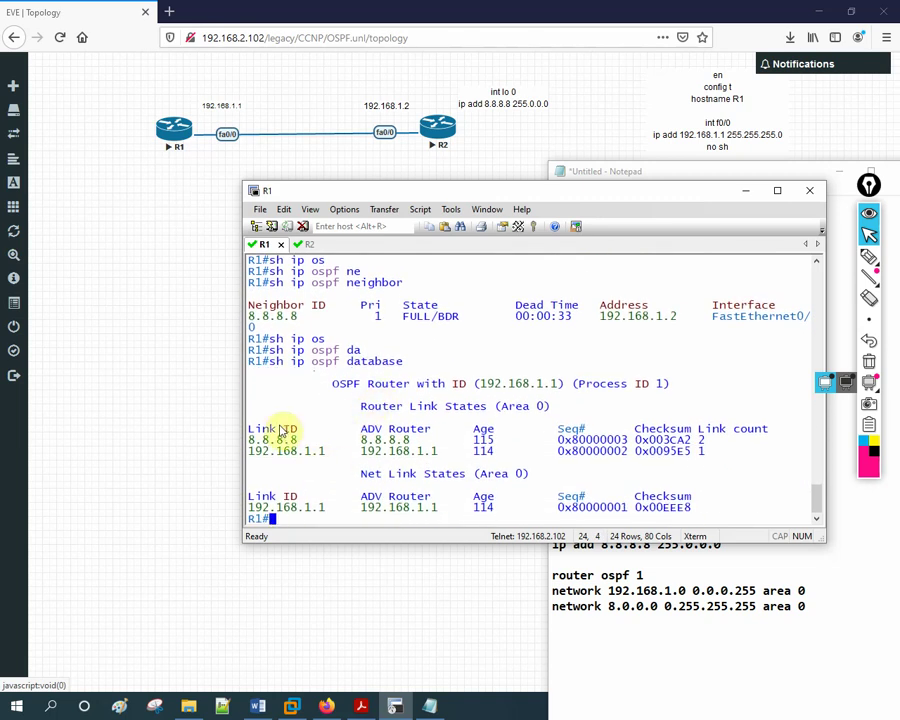
{"action": "left_click_drag", "start_coordinate": [250, 363], "coordinate": [562, 389]}
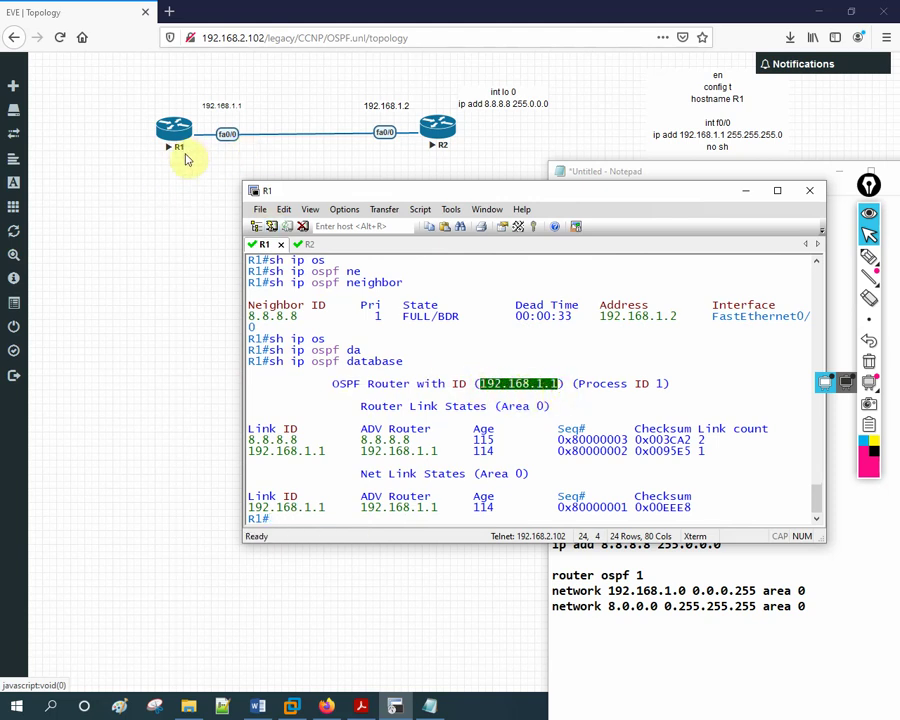
Mark R1's interface address and the router ID in the database output with pen strokes, and clear all the marks
{"action": "left_click", "coordinate": [867, 258]}
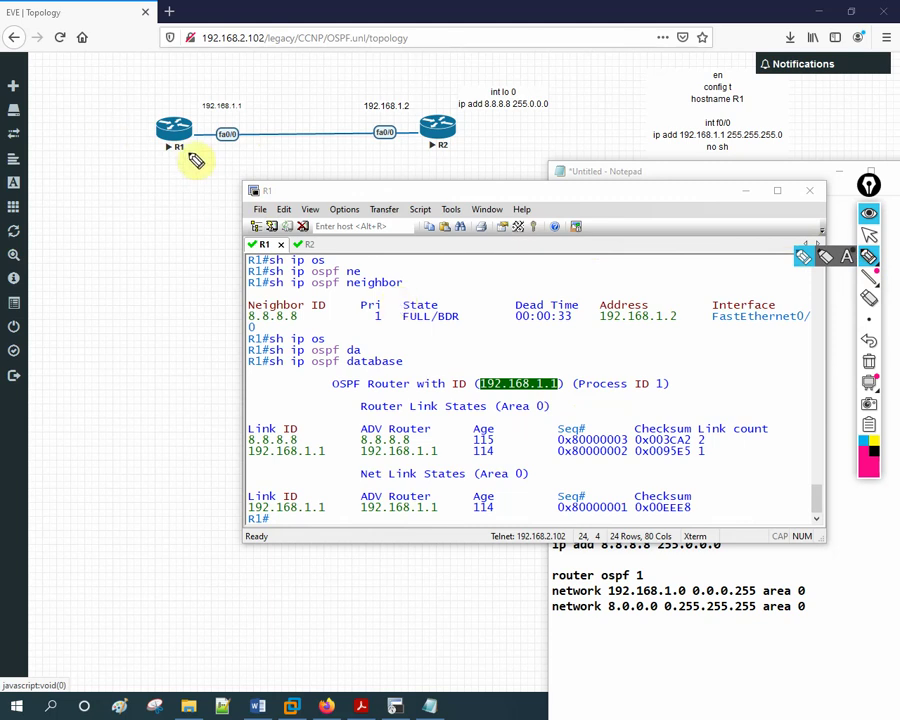
{"action": "mouse_move", "coordinate": [180, 95]}
{"action": "left_mouse_down"}
{"action": "mouse_move", "coordinate": [205, 121]}
{"action": "mouse_move", "coordinate": [203, 112]}
{"action": "mouse_move", "coordinate": [249, 125]}
{"action": "mouse_move", "coordinate": [256, 98]}
{"action": "mouse_move", "coordinate": [221, 82]}
{"action": "mouse_move", "coordinate": [194, 104]}
{"action": "mouse_move", "coordinate": [250, 124]}
{"action": "left_mouse_up"}
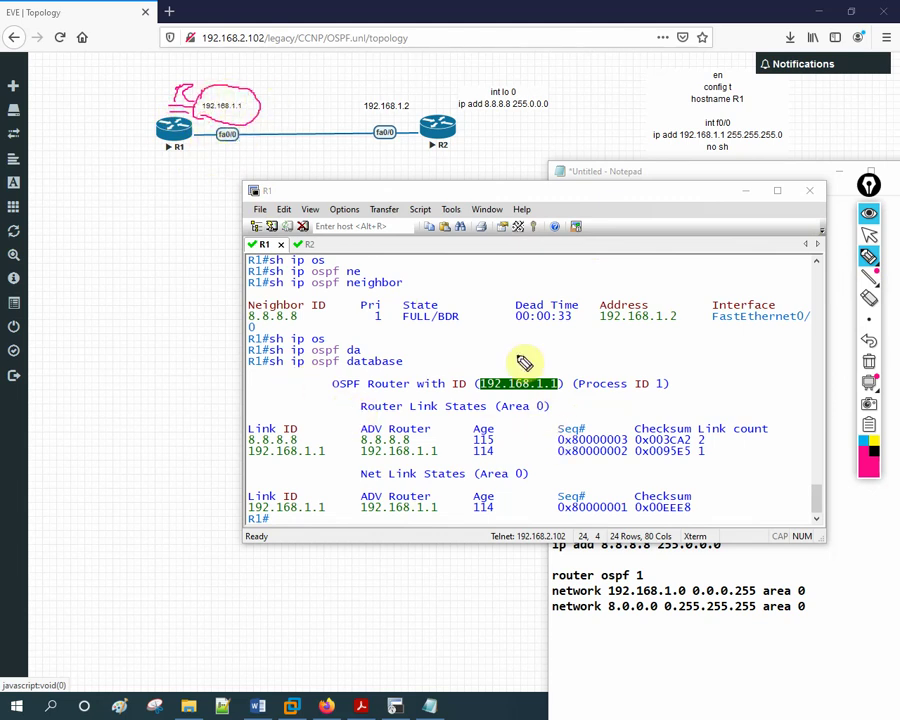
{"action": "mouse_move", "coordinate": [514, 352]}
{"action": "left_mouse_down"}
{"action": "mouse_move", "coordinate": [521, 372]}
{"action": "mouse_move", "coordinate": [522, 364]}
{"action": "left_mouse_up"}
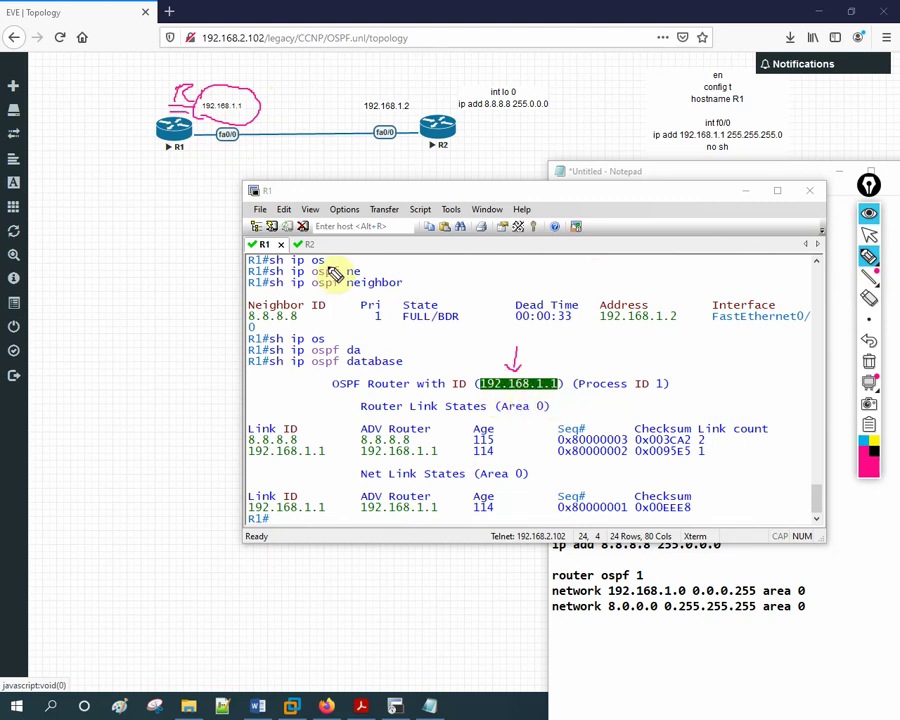
{"action": "left_click_drag", "start_coordinate": [148, 185], "coordinate": [192, 158]}
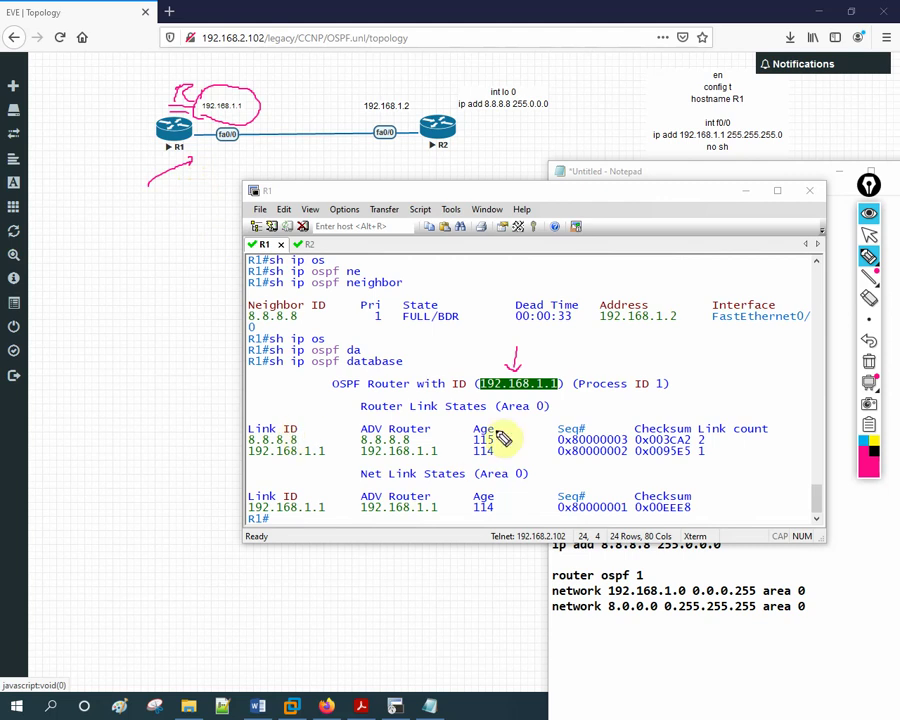
{"action": "left_click", "coordinate": [869, 362]}
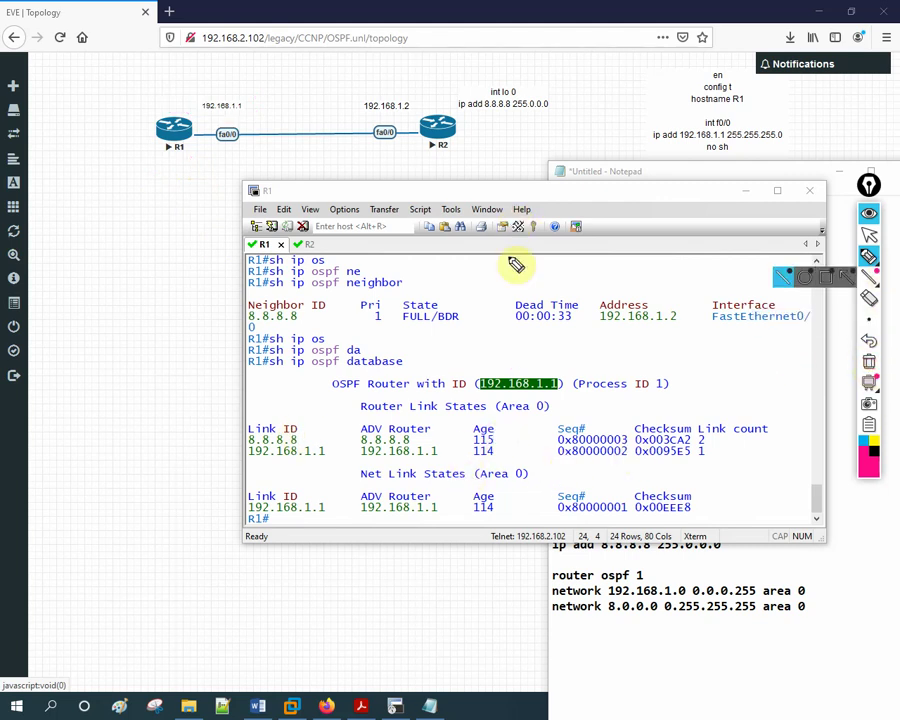
{"action": "left_click", "coordinate": [869, 234]}
{"action": "left_click", "coordinate": [665, 363]}
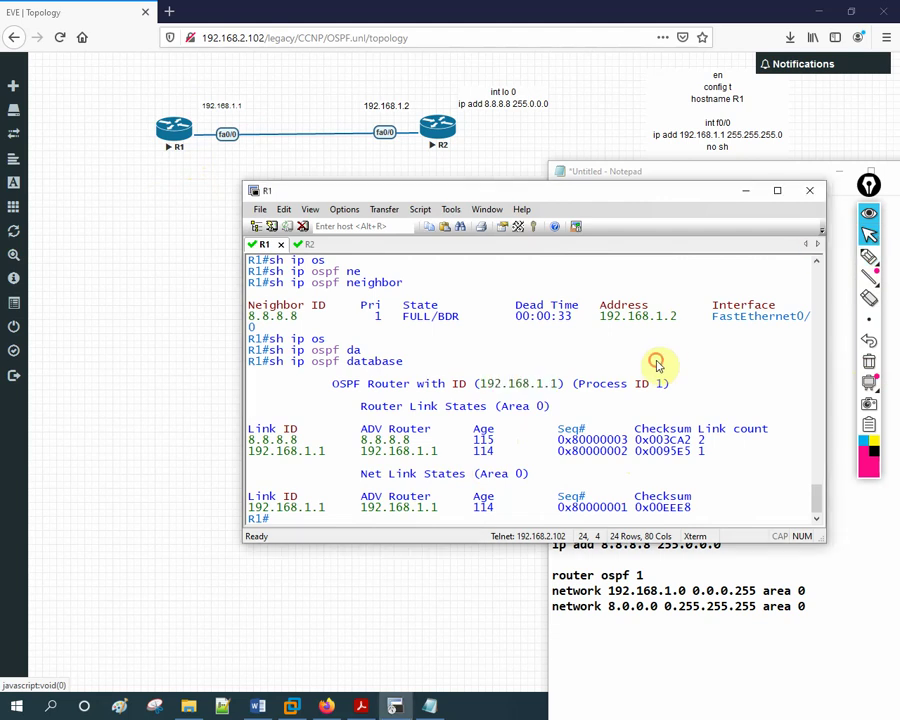
Reposition and enlarge the console window, and highlight R1's router ID in the OSPF database heading
{"action": "left_click_drag", "start_coordinate": [618, 195], "coordinate": [565, 188]}
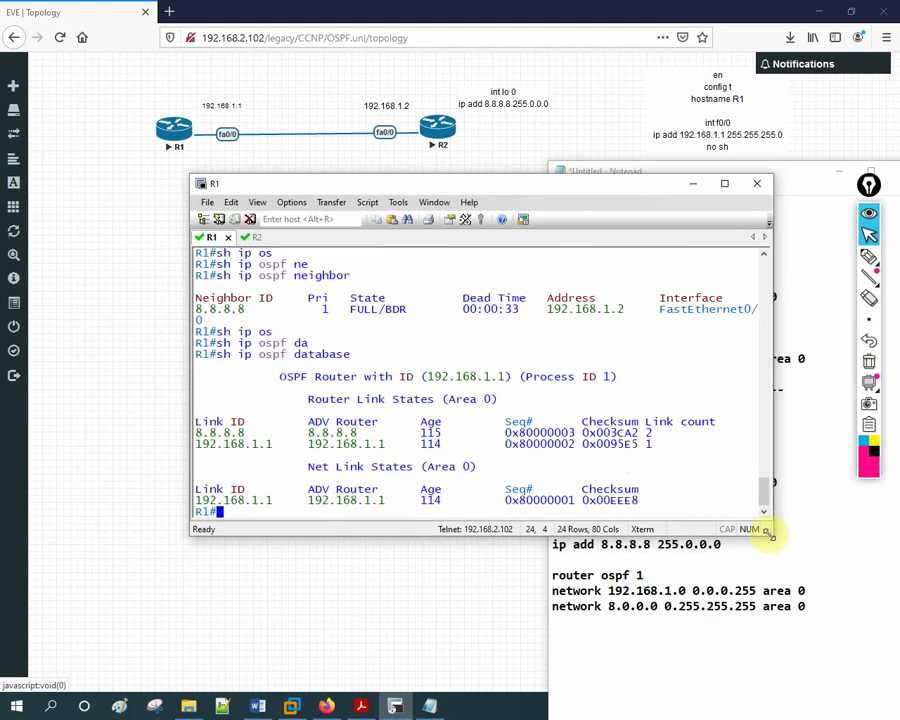
{"action": "left_click_drag", "start_coordinate": [769, 531], "coordinate": [792, 580]}
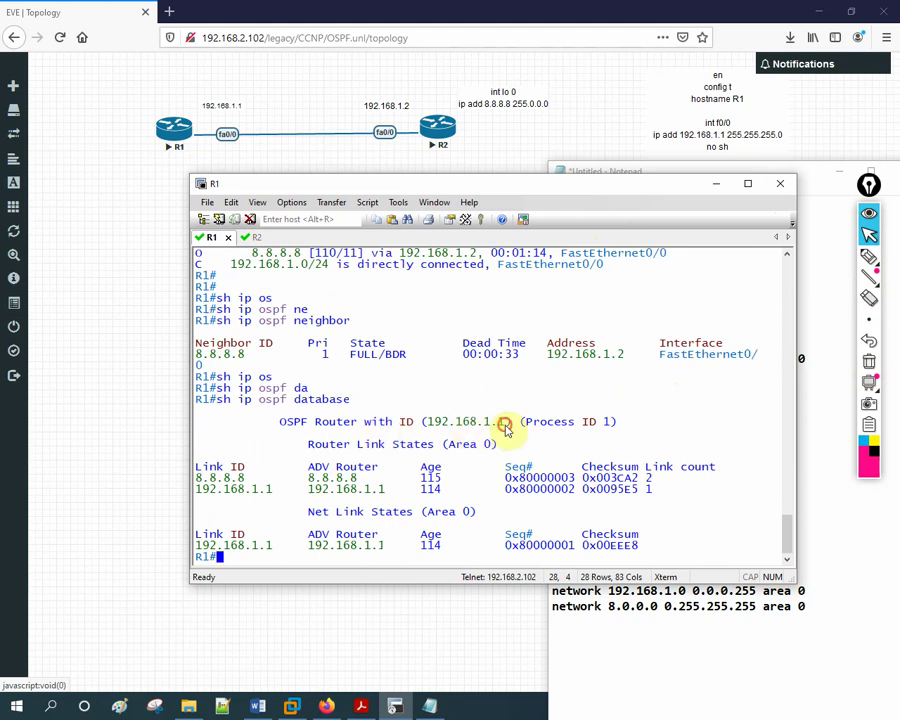
{"action": "left_click_drag", "start_coordinate": [507, 423], "coordinate": [427, 428]}
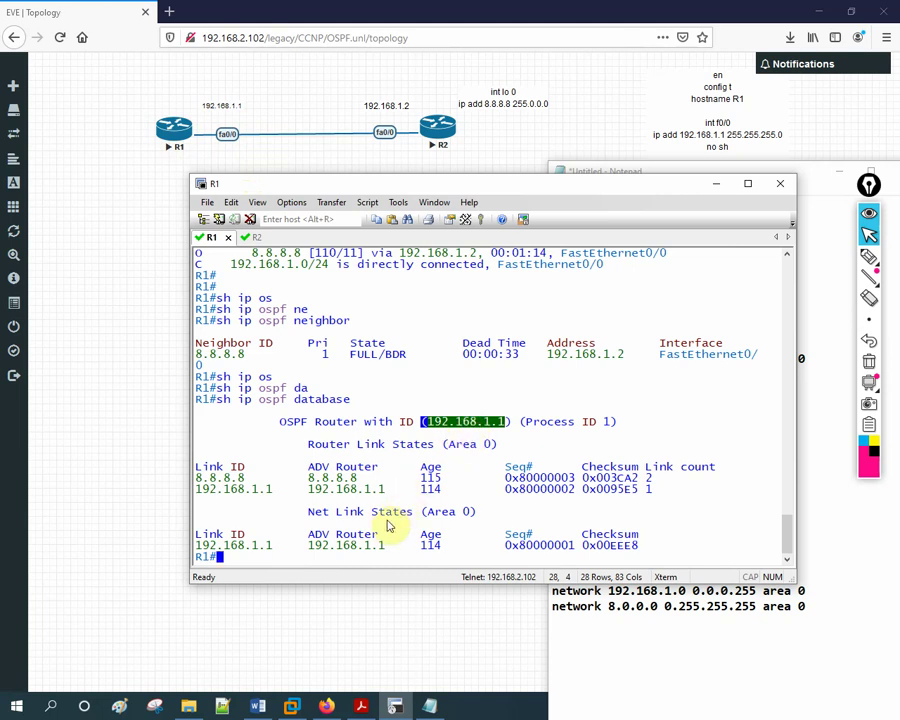
Display R2's OSPF database with "sh ip ospf database" and highlight the router ID in its heading
{"action": "left_click", "coordinate": [255, 237]}
{"action": "left_click", "coordinate": [437, 387]}
{"action": "left_click_drag", "start_coordinate": [437, 387], "coordinate": [196, 388]}
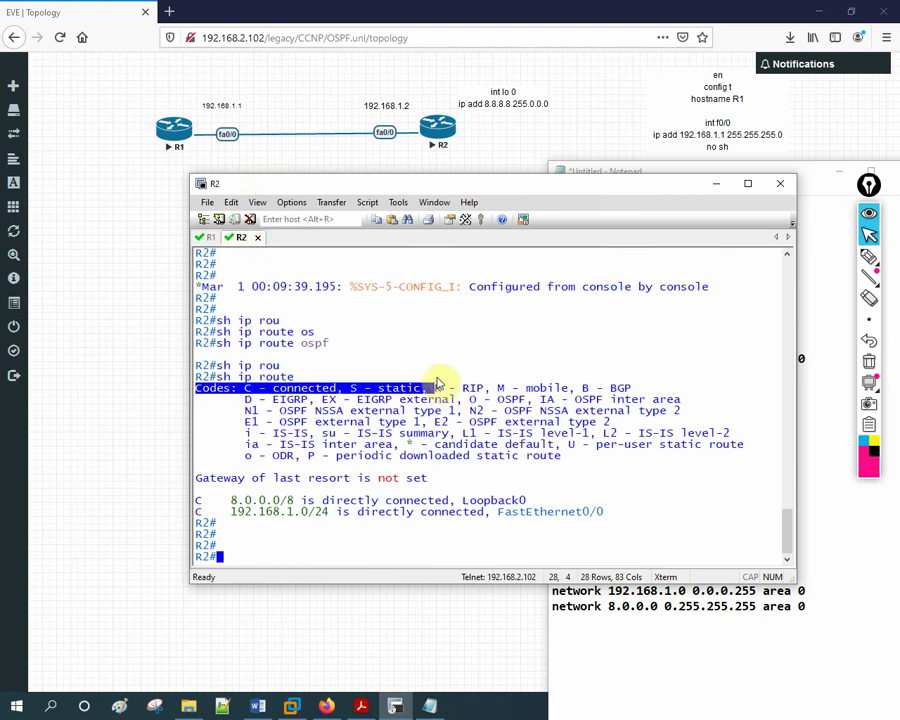
{"action": "type", "text": "sh ip "}
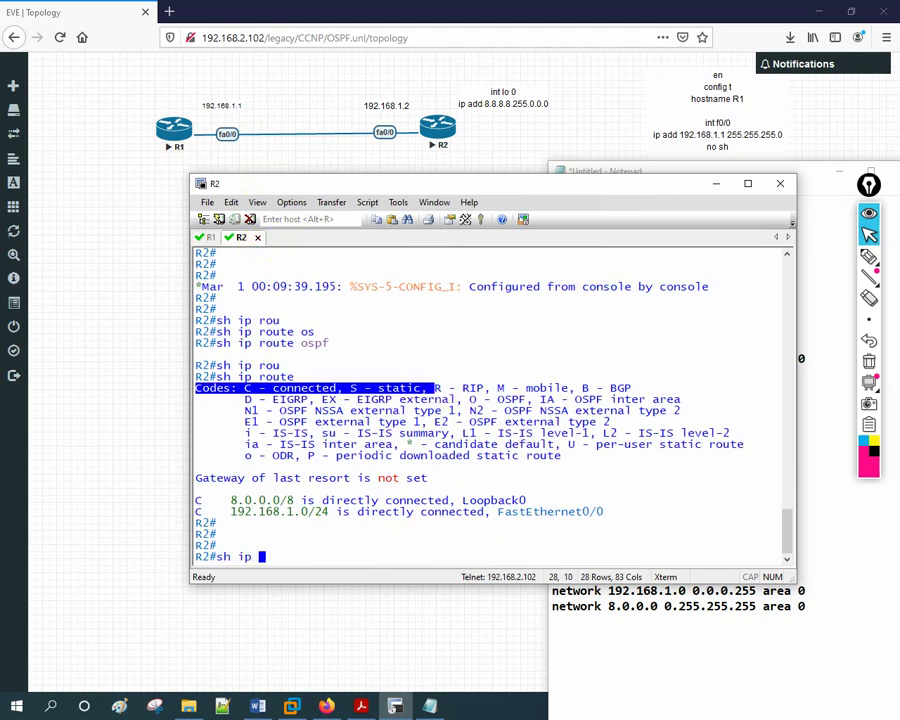
{"action": "type", "text": "os"}
{"action": "key", "text": "Tab"}
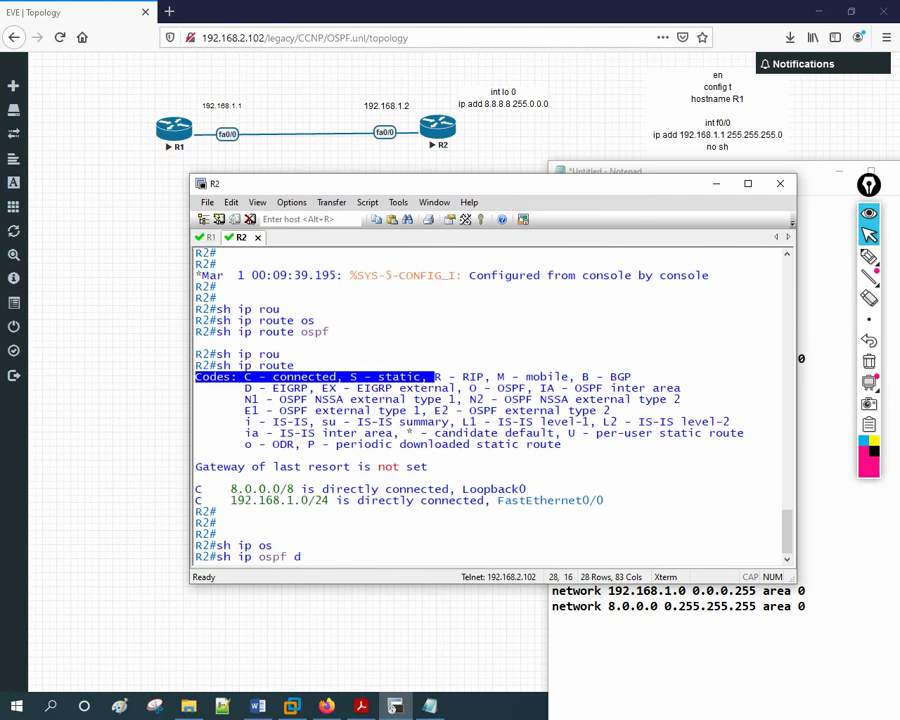
{"action": "type", "text": "d"}
{"action": "key", "text": "Tab"}
{"action": "key", "text": "Return"}
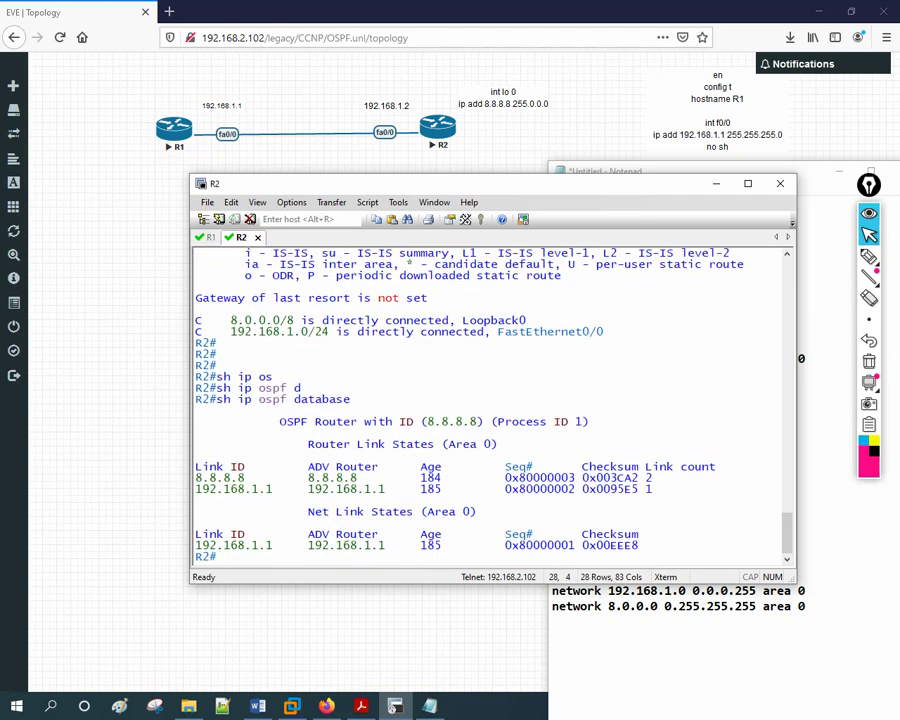
{"action": "left_click_drag", "start_coordinate": [280, 421], "coordinate": [474, 423]}
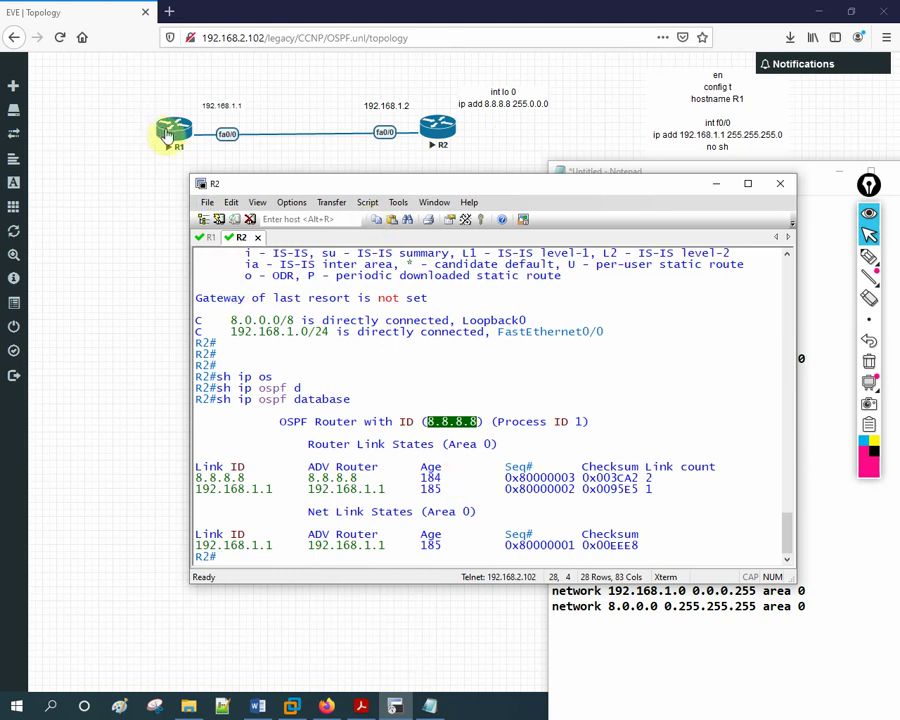
Switch to R1's console and enter global configuration mode with "config t"
{"action": "left_click", "coordinate": [210, 238]}
{"action": "left_click", "coordinate": [468, 402]}
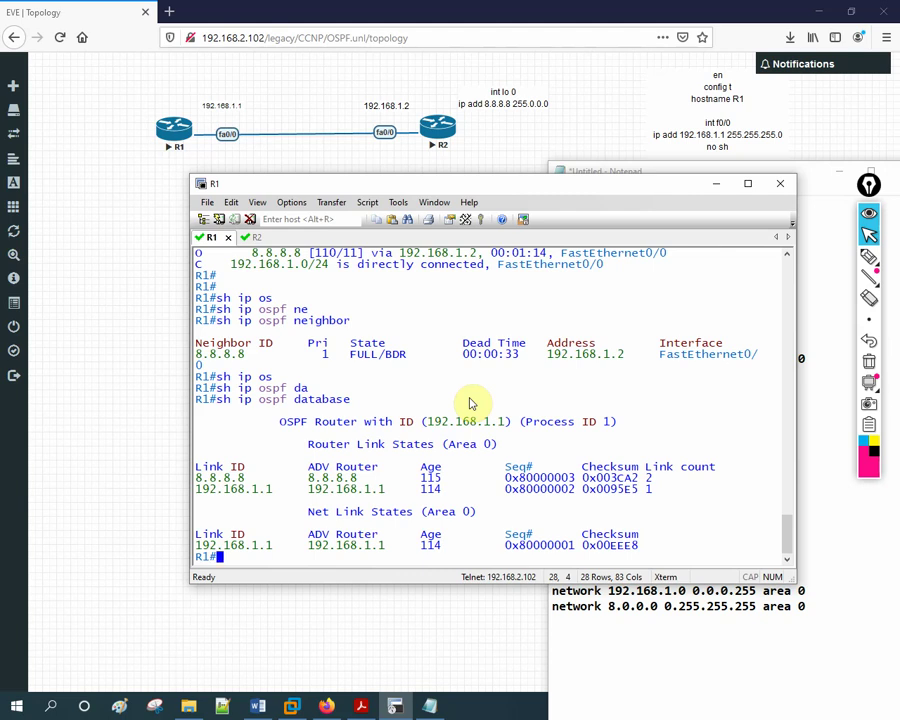
{"action": "type", "text": "confi"}
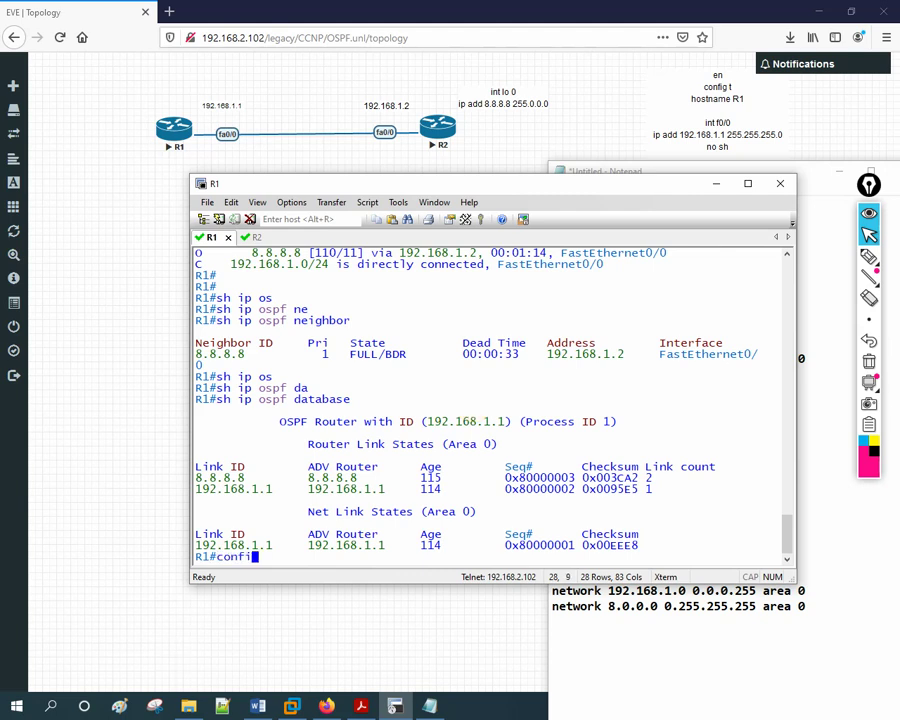
{"action": "type", "text": "g t"}
{"action": "key", "text": "Return"}
{"action": "key", "text": "Return"}
{"action": "key", "text": "Return"}
{"action": "key", "text": "Return"}
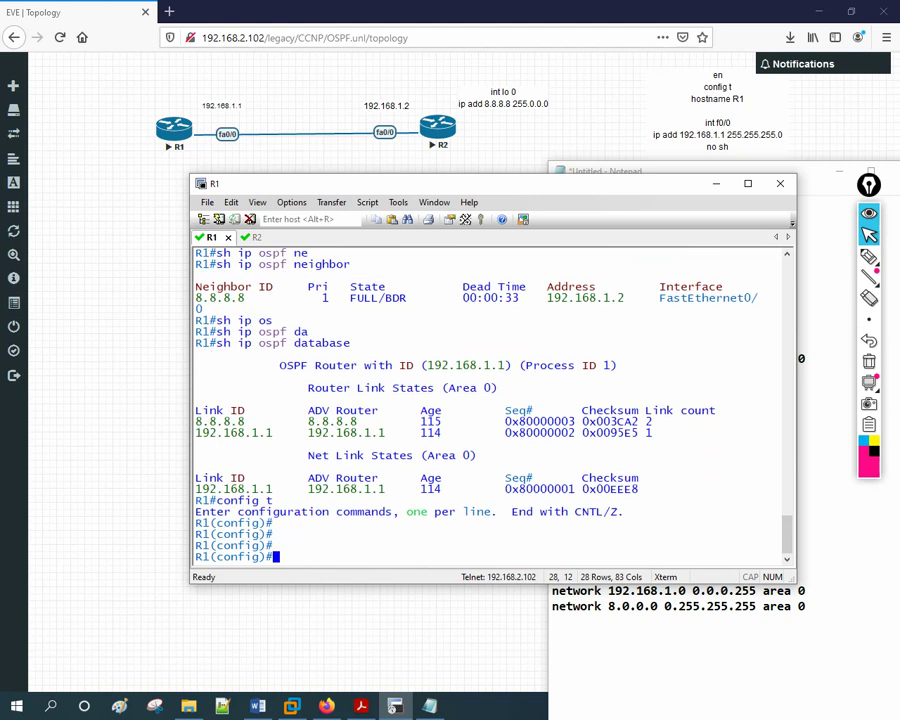
Enter R1's configuration mode for OSPF process 1 with "router ospf 1"
{"action": "type", "text": "router of"}
{"action": "key", "text": "Tab"}
{"action": "key", "text": "BackSpace"}
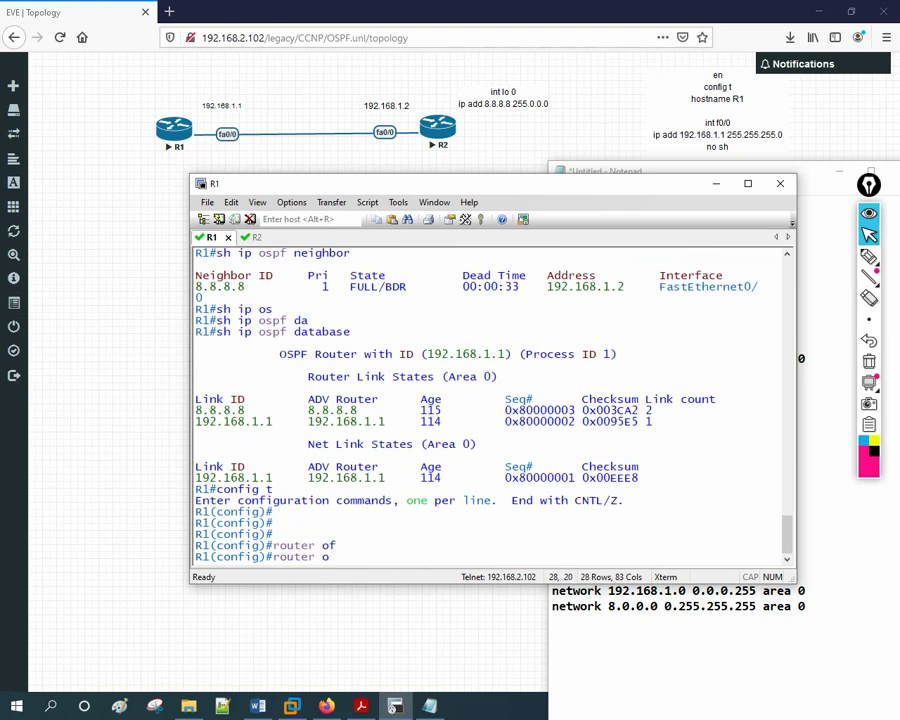
{"action": "type", "text": "s"}
{"action": "key", "text": "Tab"}
{"action": "type", "text": "1"}
{"action": "key", "text": "Return"}
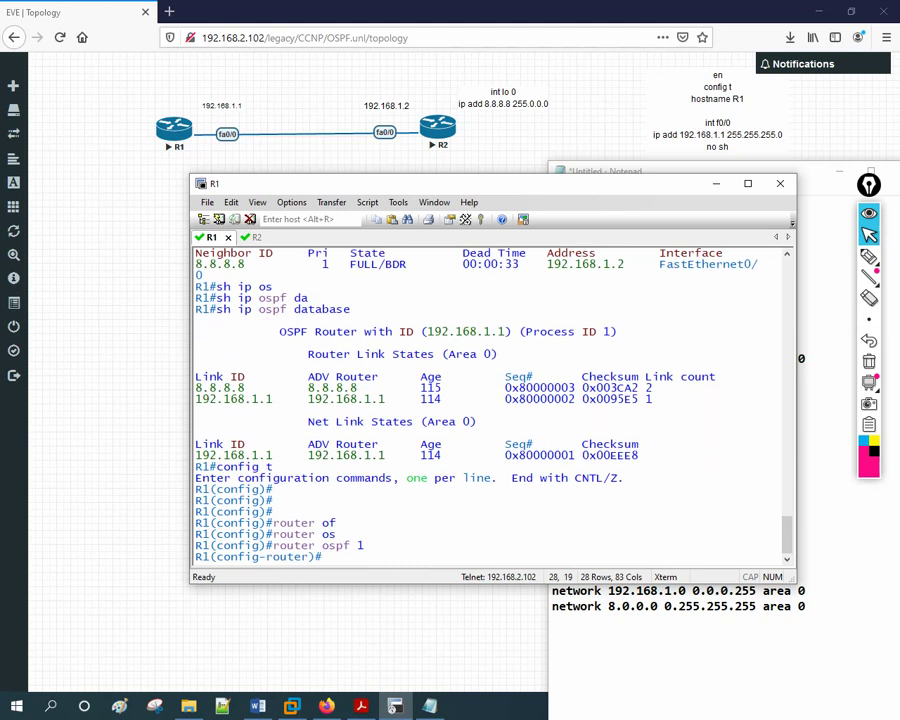
Set R1's OSPF router ID manually with "router-id 1.1.1.1" and return to the privileged prompt
{"action": "type", "text": "rou"}
{"action": "key", "text": "Tab"}
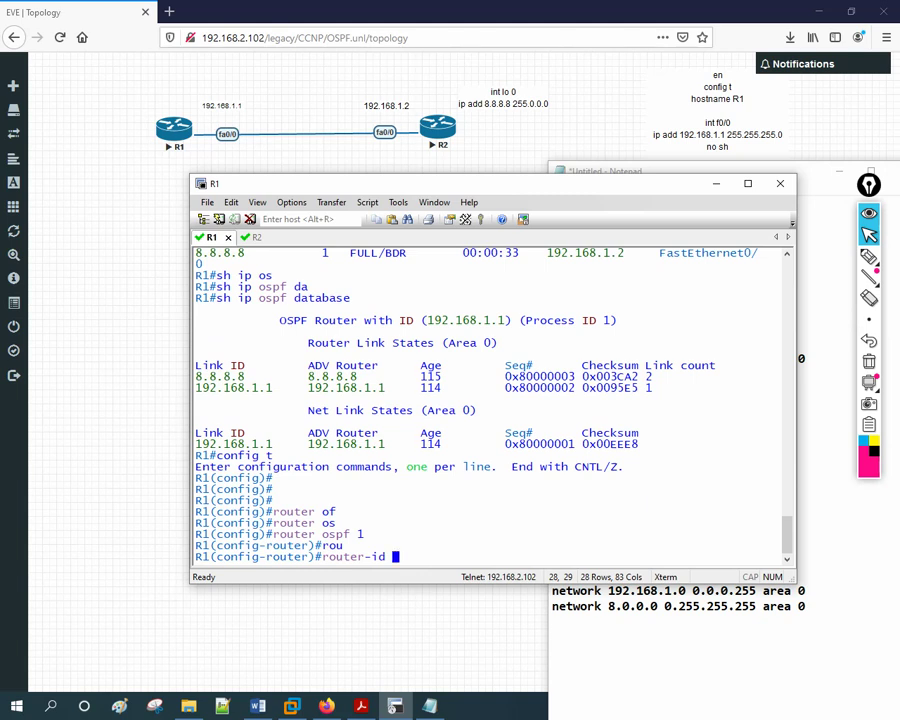
{"action": "type", "text": "1.1.1.1"}
{"action": "key", "text": "Return"}
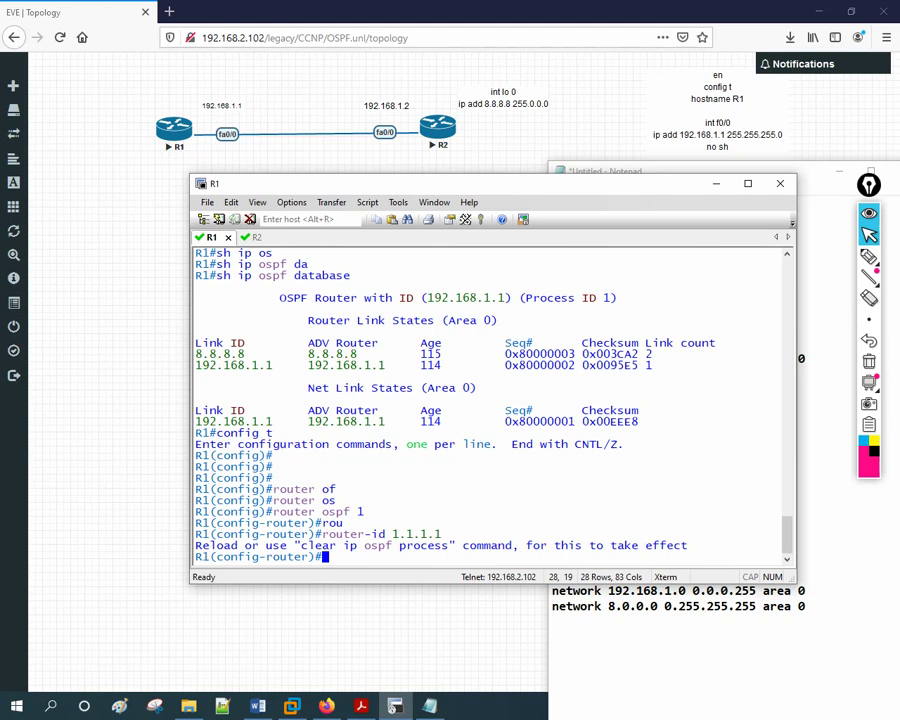
{"action": "key", "text": "ctrl+z"}
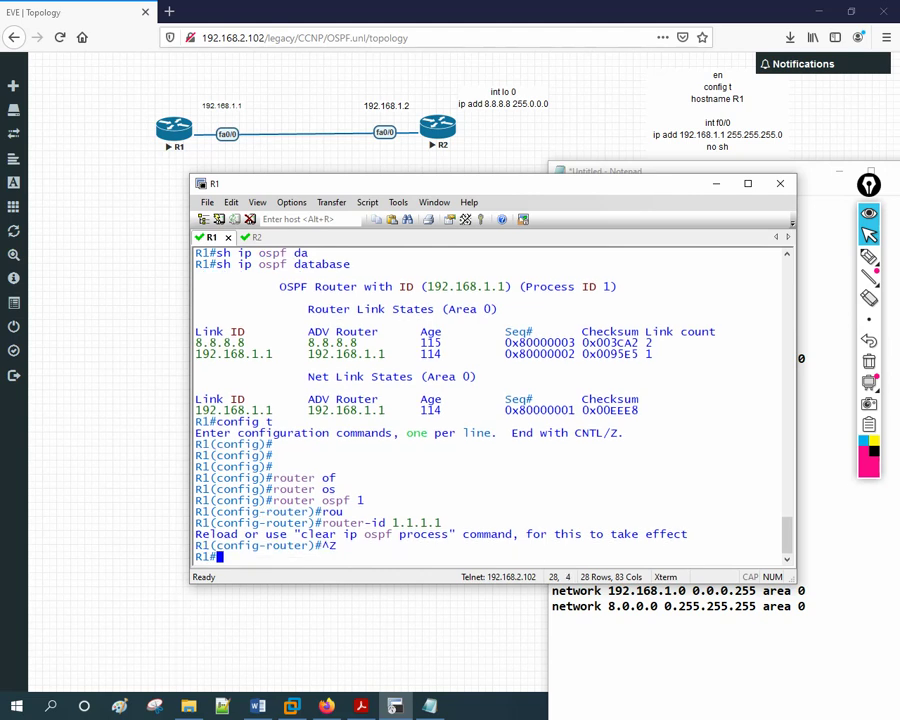
{"action": "key", "text": "Return"}
{"action": "key", "text": "Return"}
{"action": "key", "text": "Return"}
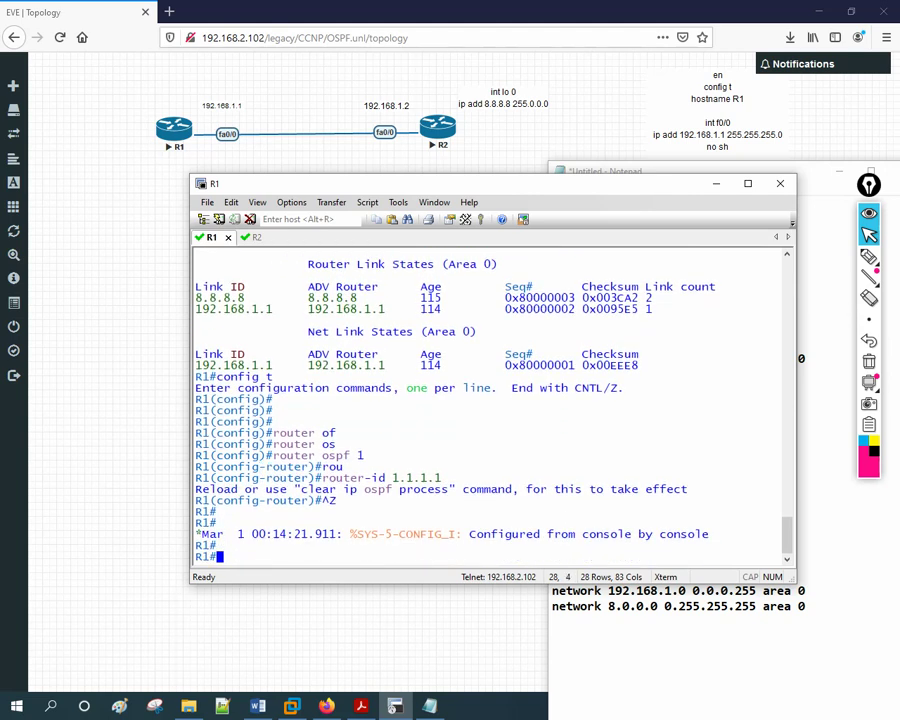
Recheck R1's OSPF database with "sh ip ospf database" to see which router ID is in use
{"action": "type", "text": "sh ip os"}
{"action": "key", "text": "Tab"}
{"action": "type", "text": "da"}
{"action": "key", "text": "Tab"}
{"action": "key", "text": "Return"}
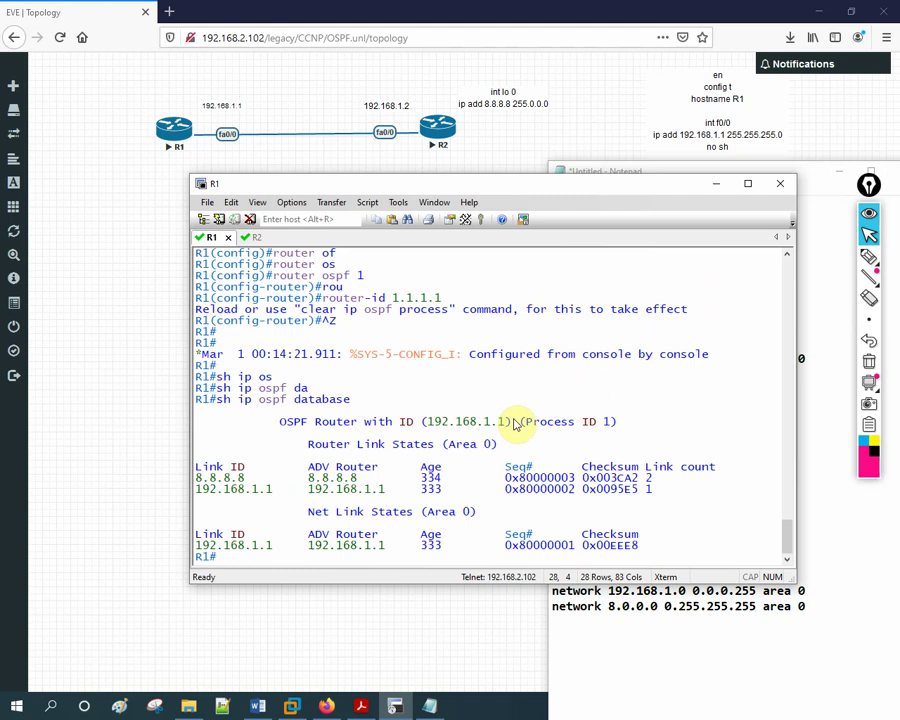
{"action": "left_click_drag", "start_coordinate": [512, 421], "coordinate": [432, 428]}
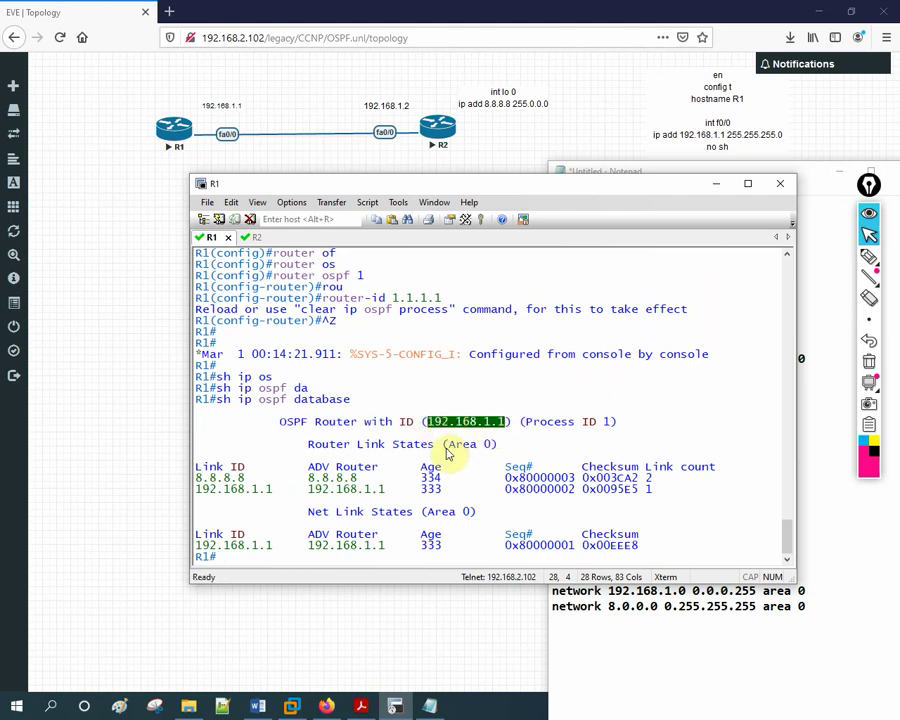
Reset all OSPF processes on R1 with "clear ip ospf process", answering "yes" to the confirmation
{"action": "type", "text": "cle"}
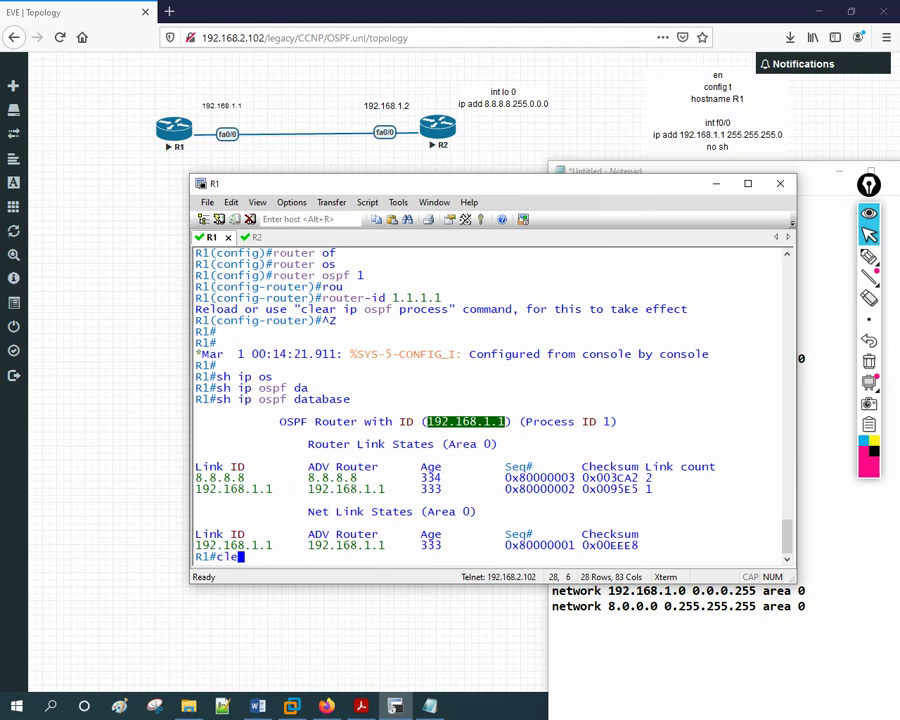
{"action": "key", "text": "Tab"}
{"action": "type", "text": "ip os"}
{"action": "key", "text": "Tab"}
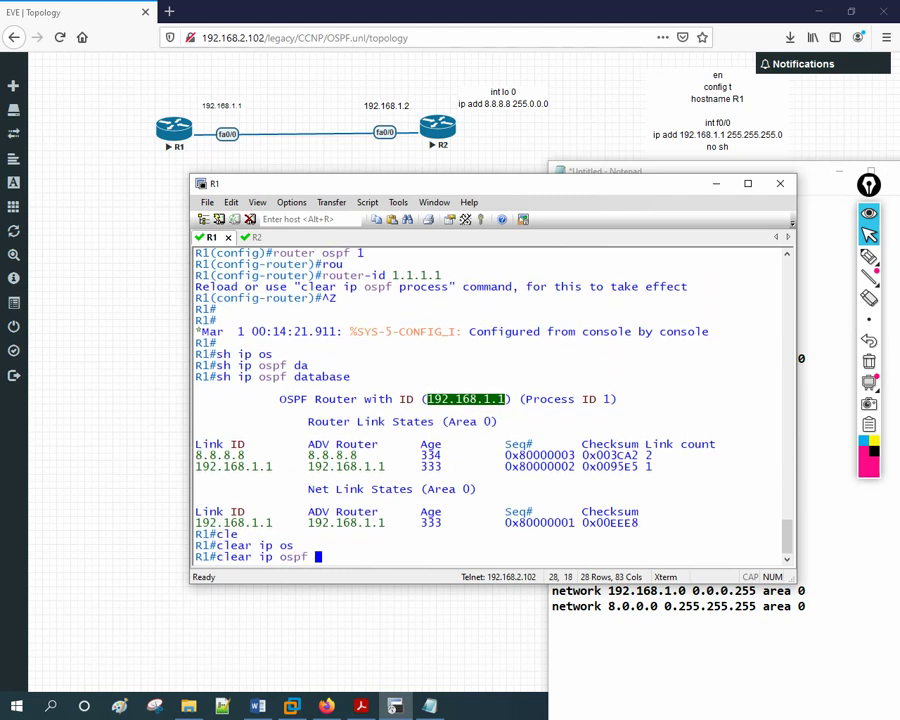
{"action": "type", "text": "pr"}
{"action": "key", "text": "Tab"}
{"action": "key", "text": "Return"}
{"action": "type", "text": "yes"}
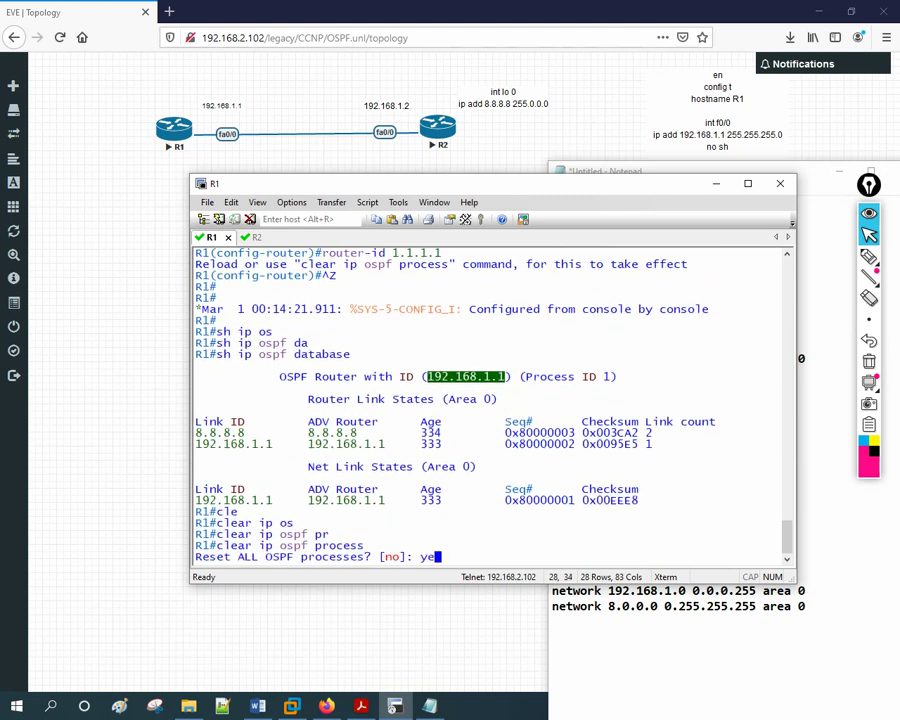
{"action": "key", "text": "Return"}
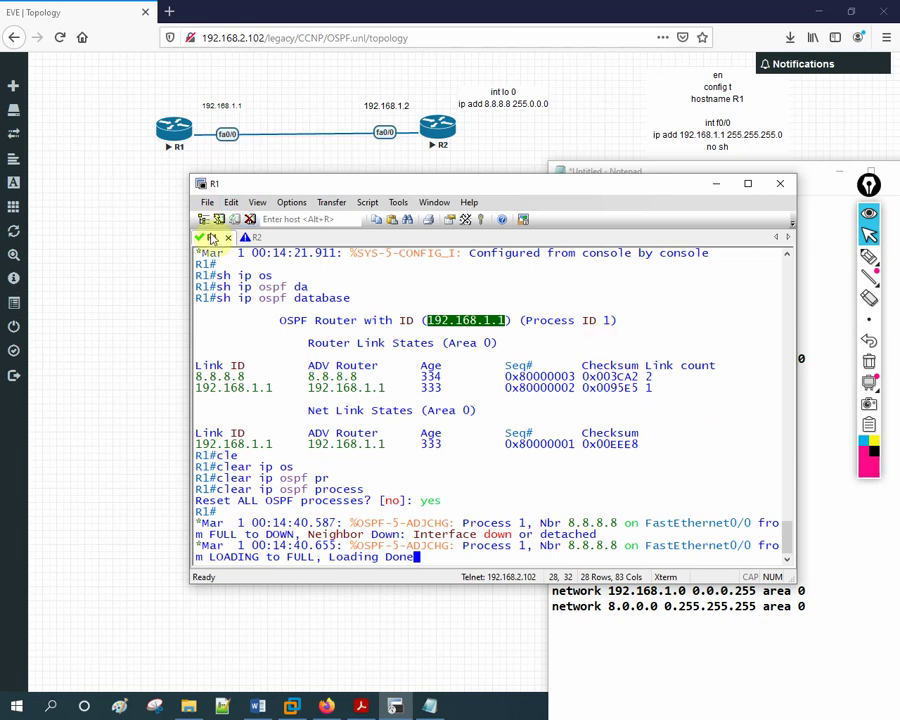
Reset all OSPF processes on R2 with "clear ip ospf process", answering "yes" to the confirmation
{"action": "left_click", "coordinate": [244, 237]}
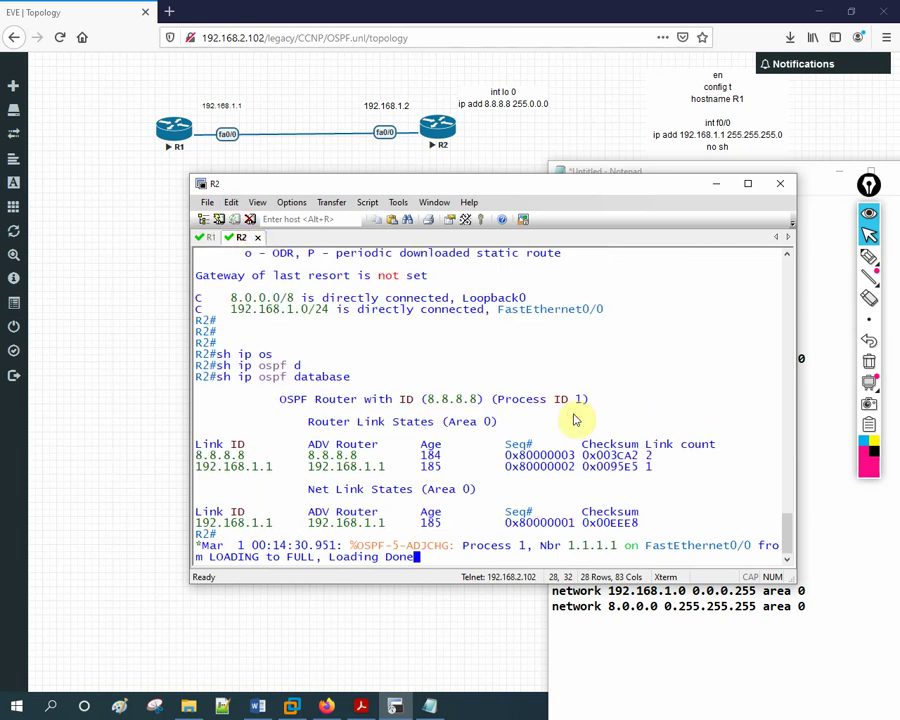
{"action": "key", "text": "Return"}
{"action": "key", "text": "Return"}
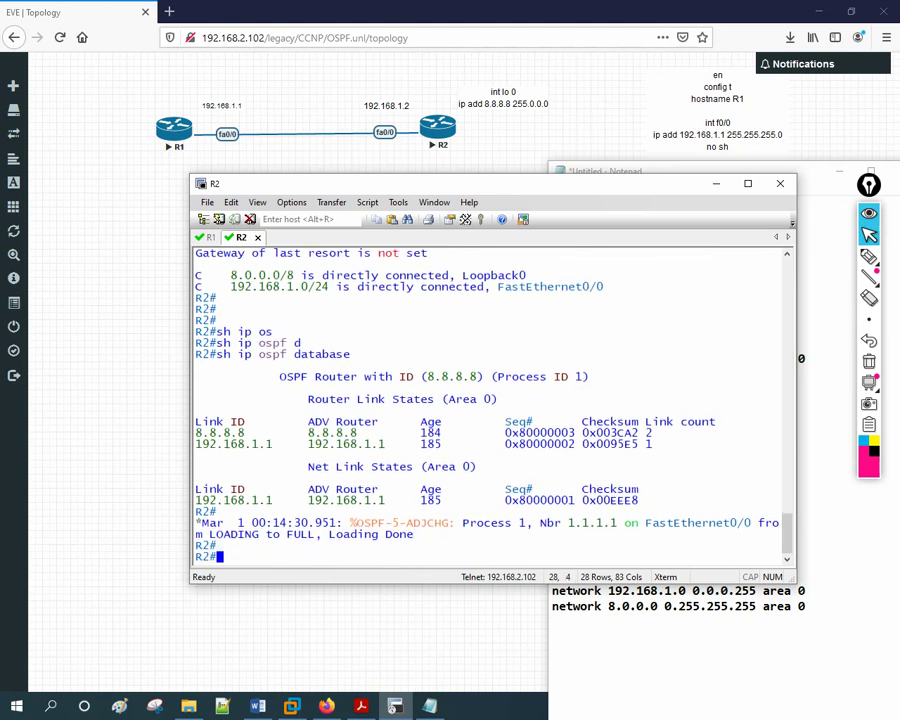
{"action": "type", "text": "cle"}
{"action": "key", "text": "Tab"}
{"action": "type", "text": "ip os"}
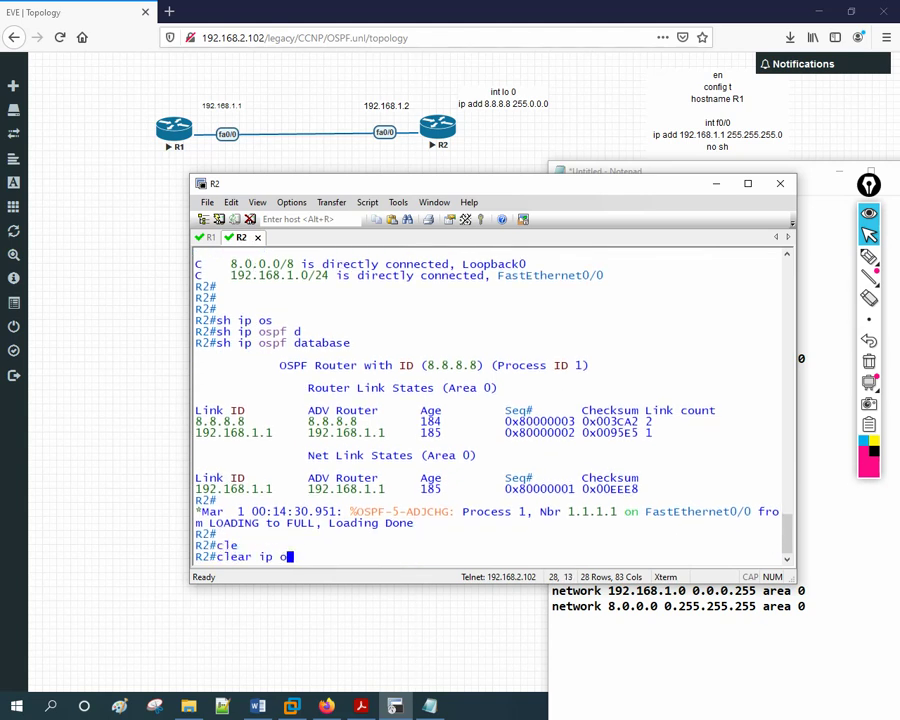
{"action": "key", "text": "Tab"}
{"action": "type", "text": "pr"}
{"action": "key", "text": "Tab"}
{"action": "key", "text": "Return"}
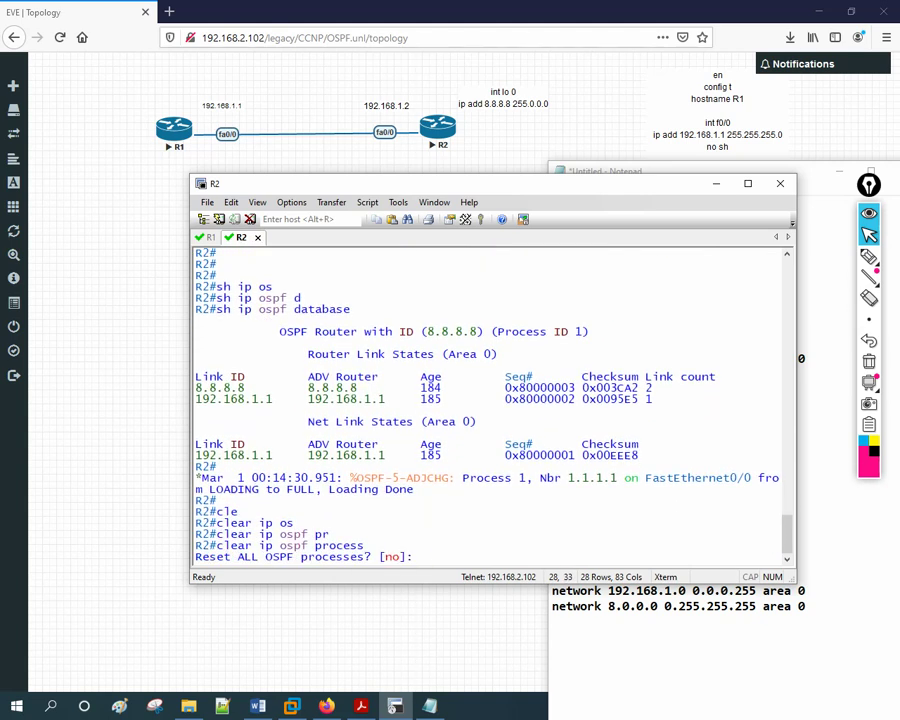
{"action": "type", "text": "yes"}
{"action": "key", "text": "Return"}
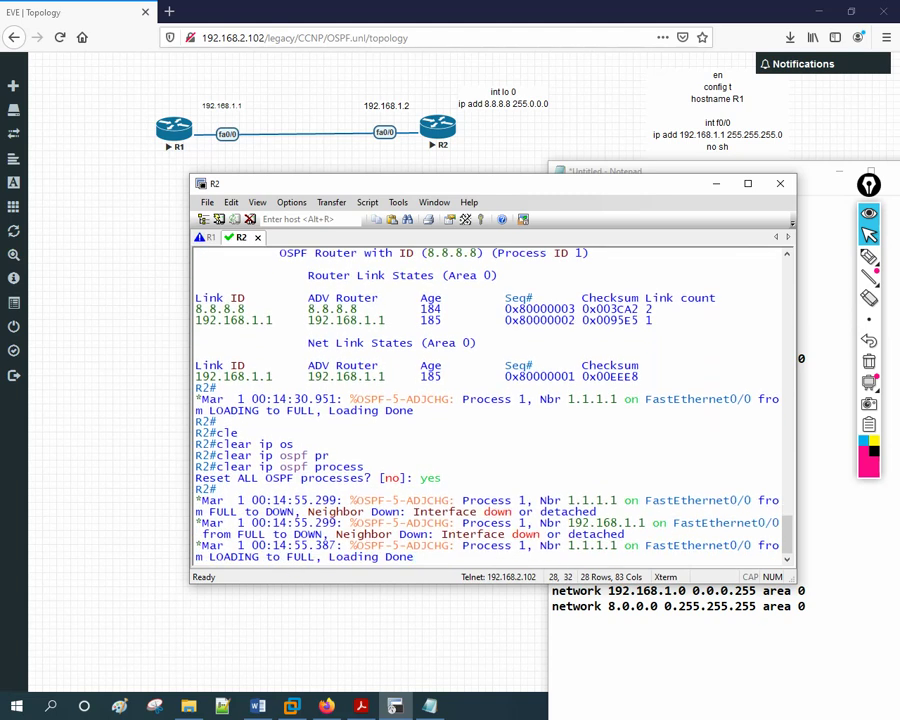
Check R2's OSPF database with "sh ip ospf database" and highlight the advertising router under Net Link States
{"action": "key", "text": "Return"}
{"action": "key", "text": "Return"}
{"action": "key", "text": "Return"}
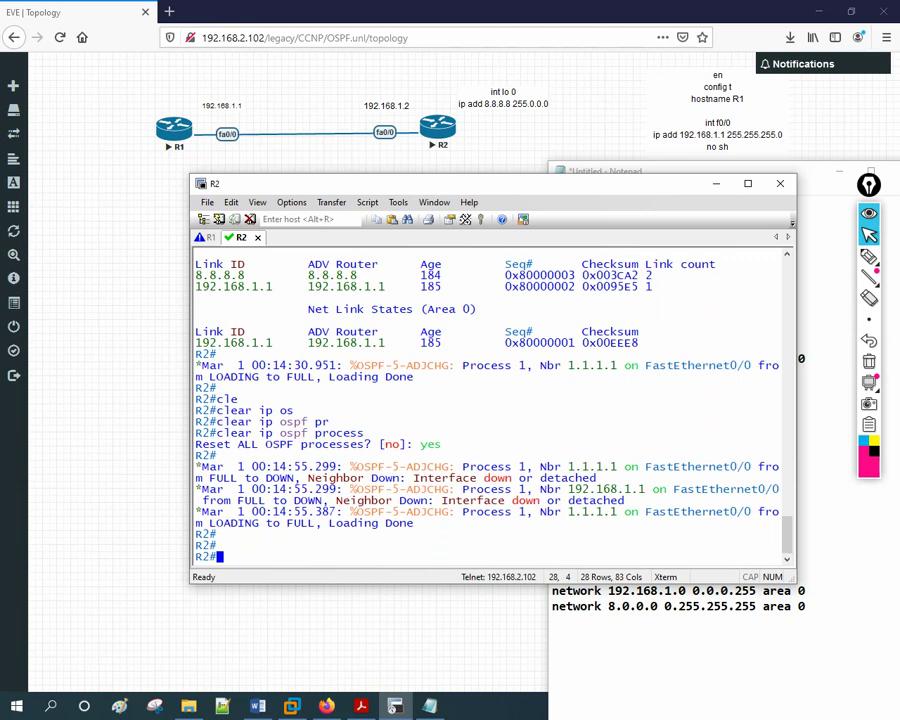
{"action": "type", "text": "sh ip os"}
{"action": "key", "text": "Tab"}
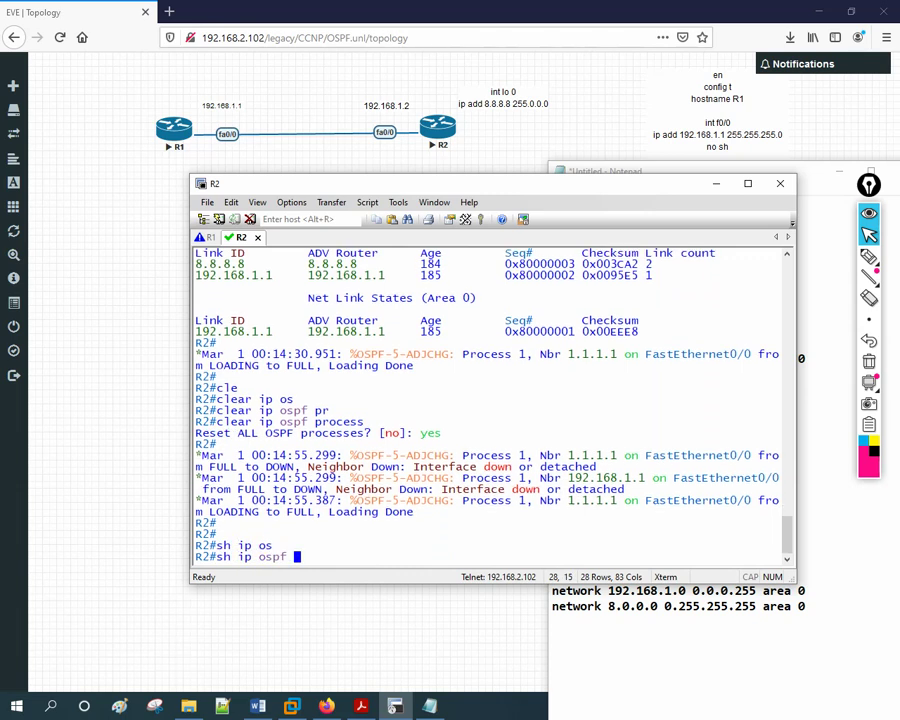
{"action": "type", "text": "dat"}
{"action": "key", "text": "Tab"}
{"action": "key", "text": "Return"}
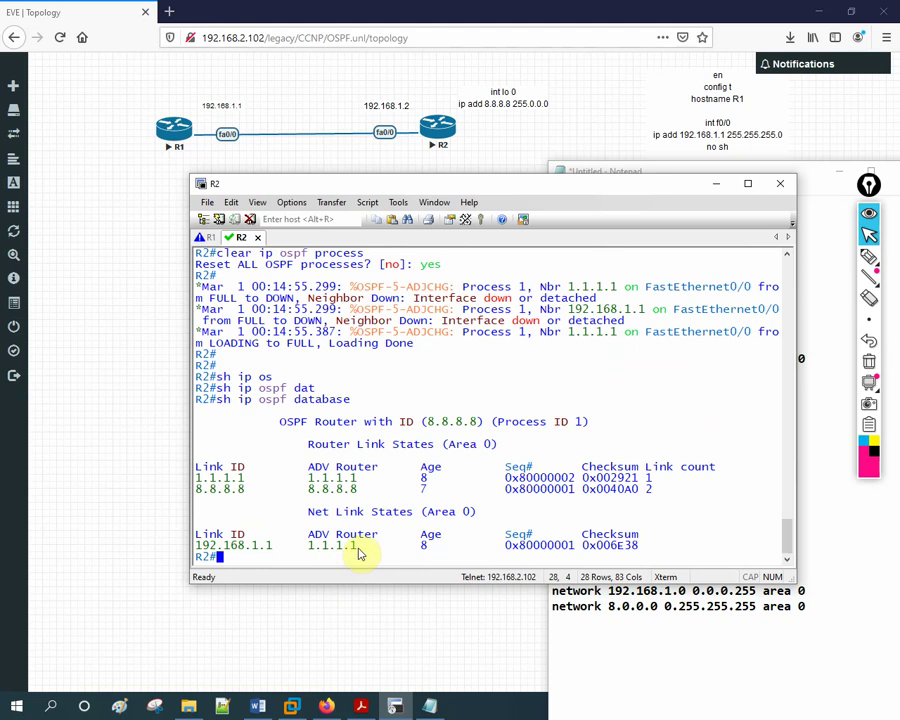
{"action": "left_click_drag", "start_coordinate": [360, 548], "coordinate": [307, 550]}
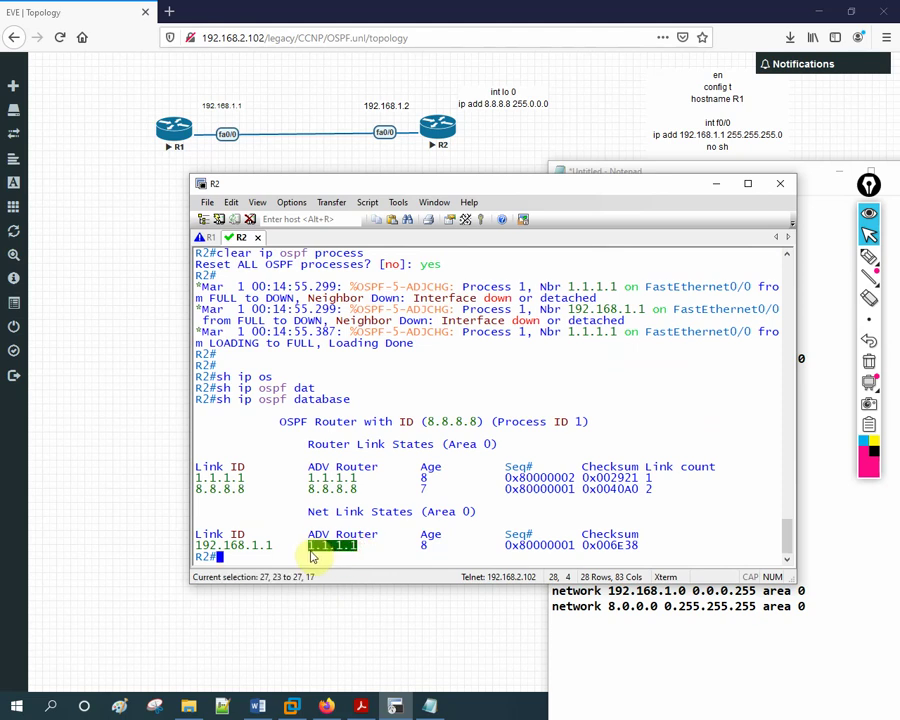
Return to R1's console and clear its terminal screen
{"action": "left_click", "coordinate": [205, 238]}
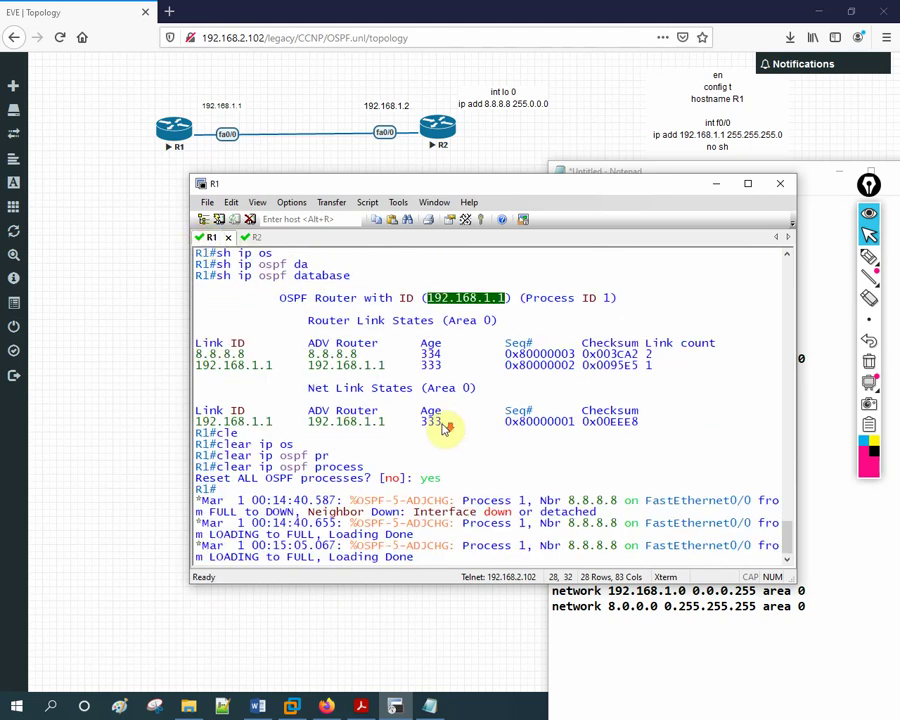
{"action": "key", "text": "ctrl+z"}
{"action": "key", "text": "Return"}
{"action": "key", "text": "Return"}
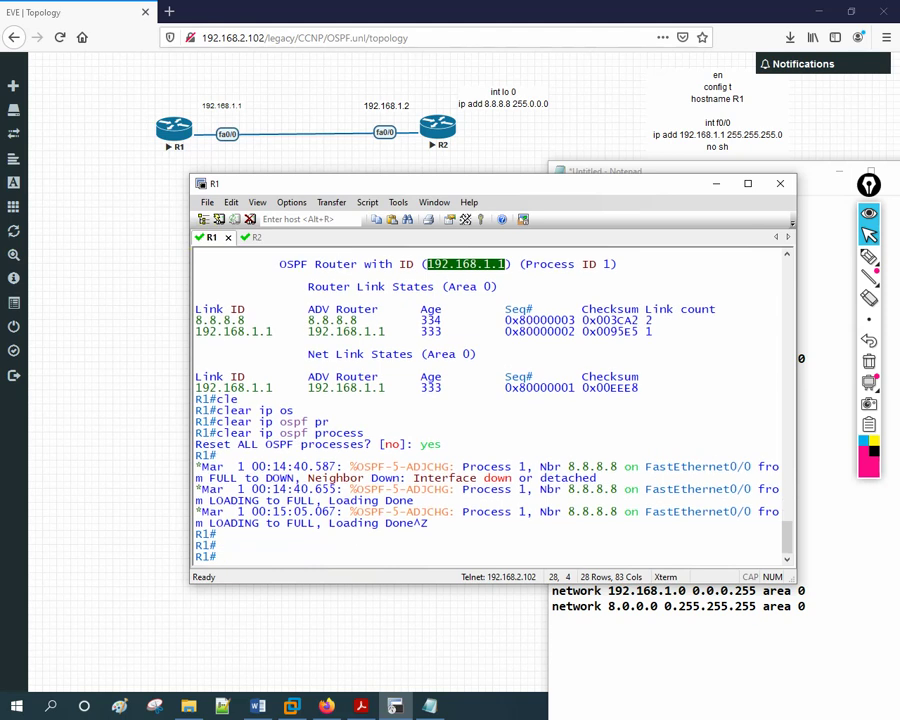
{"action": "key", "text": "ctrl+l"}
{"action": "key", "text": "Return"}
Verify R1's router ID with "sh ip ospf database" and highlight the ID in the output's heading
{"action": "type", "text": "sh i"}
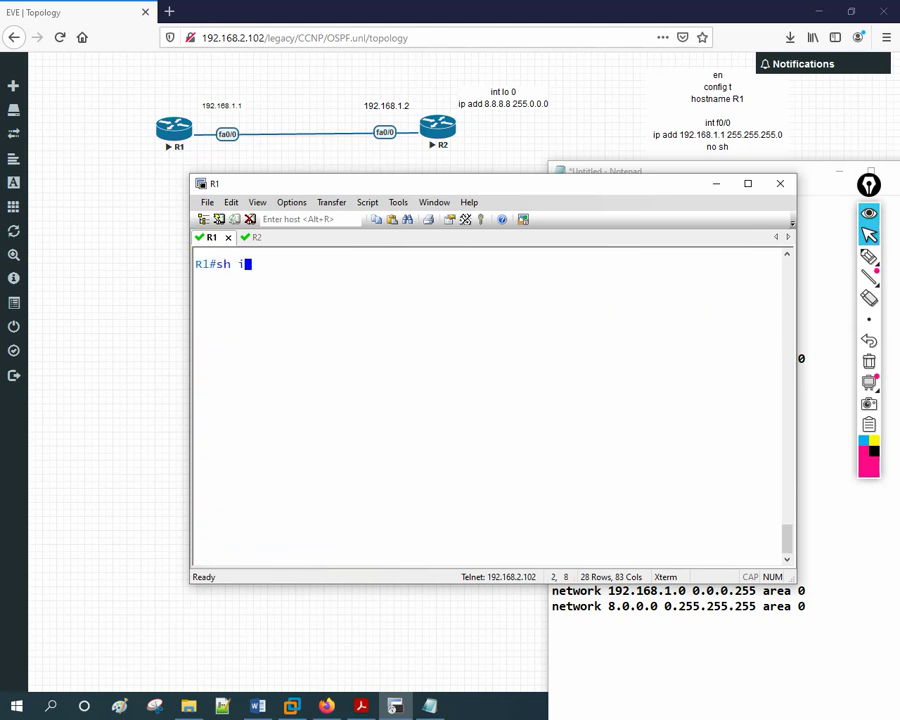
{"action": "type", "text": "p os"}
{"action": "key", "text": "Tab"}
{"action": "type", "text": "dat"}
{"action": "key", "text": "Tab"}
{"action": "key", "text": "Return"}
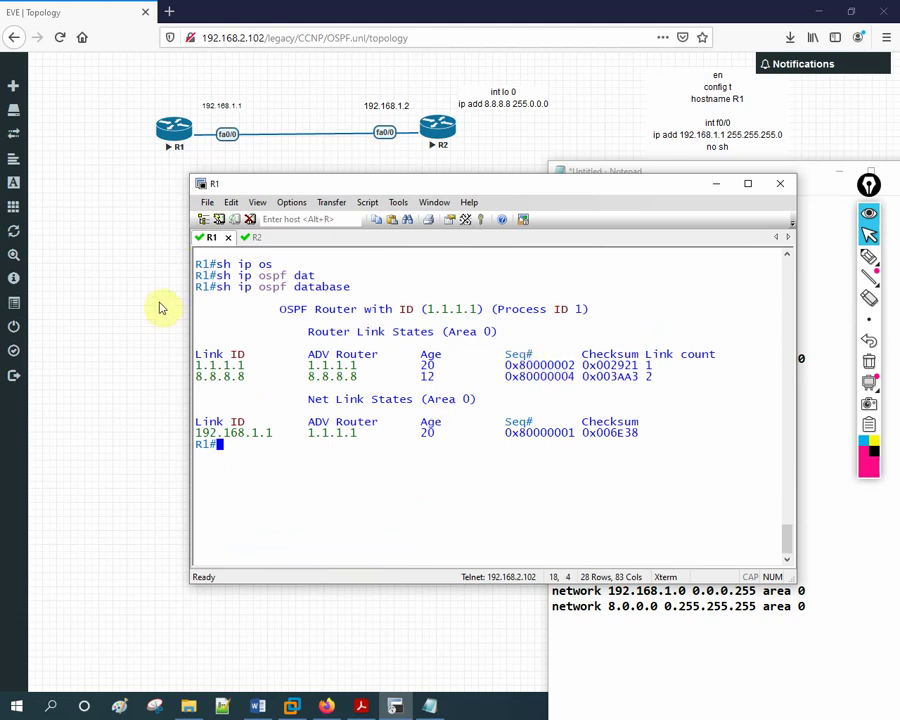
{"action": "left_click_drag", "start_coordinate": [210, 287], "coordinate": [195, 287]}
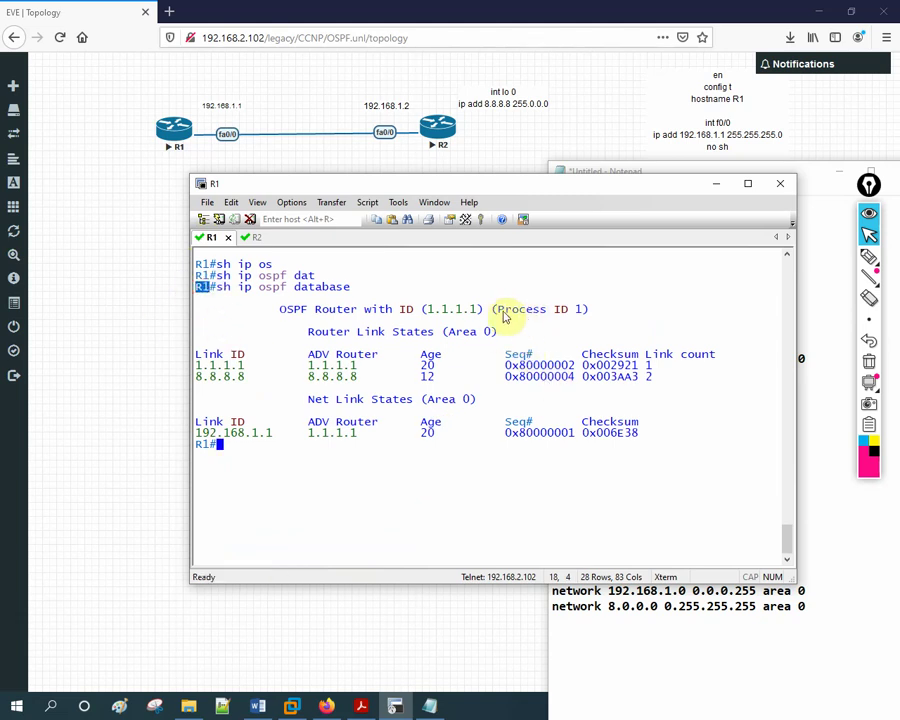
{"action": "left_click_drag", "start_coordinate": [479, 312], "coordinate": [424, 316]}
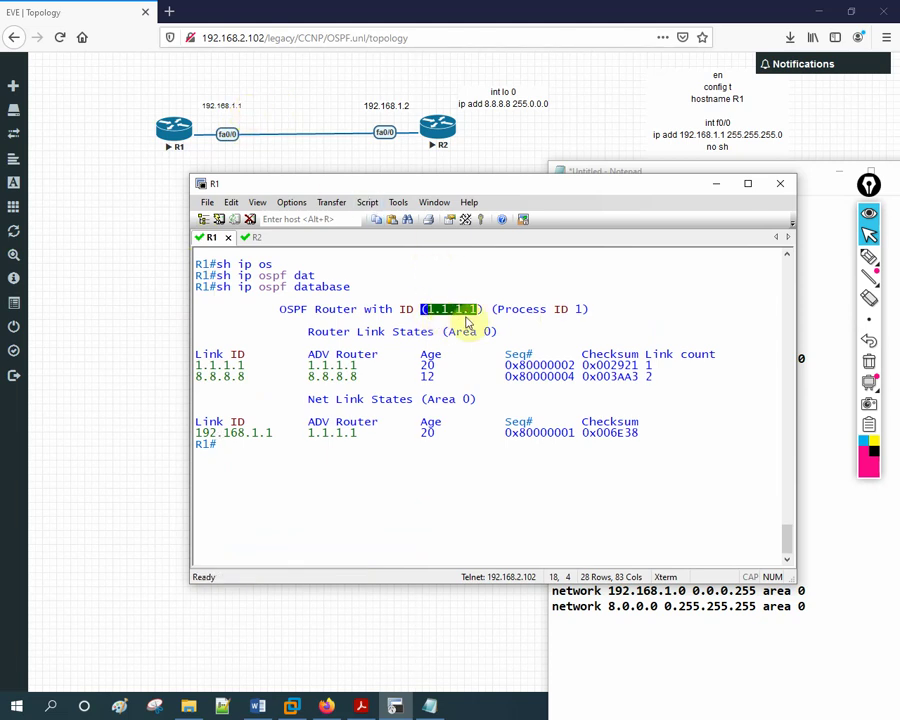
Switch to Notepad and add a router ID line for 1.1.1.1 beneath "router ospf 1" in R1's configuration
{"action": "left_click", "coordinate": [651, 607]}
{"action": "left_click", "coordinate": [651, 573]}
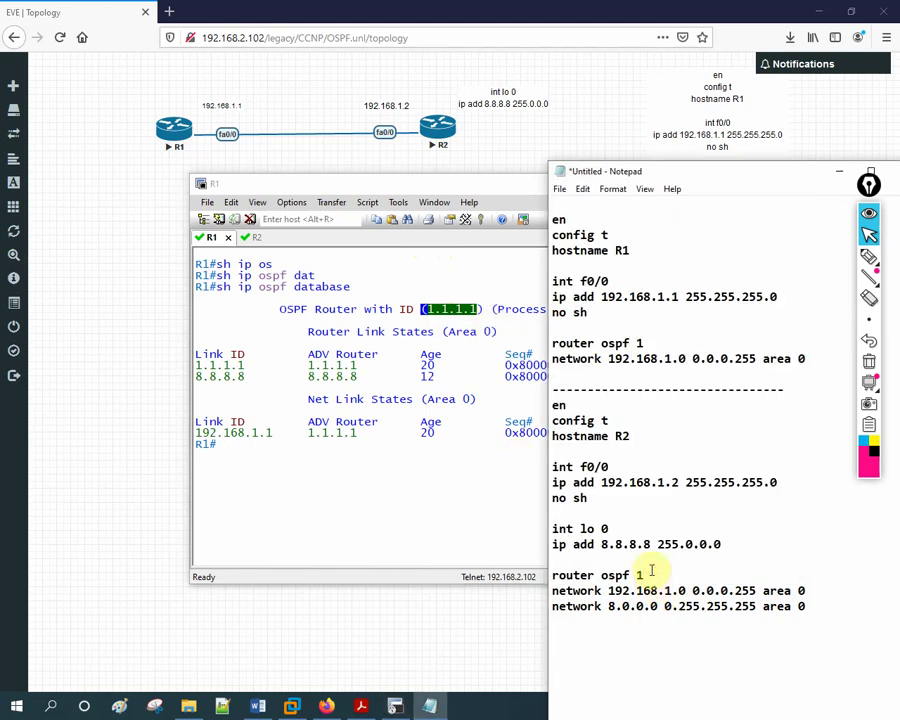
{"action": "left_click", "coordinate": [655, 345]}
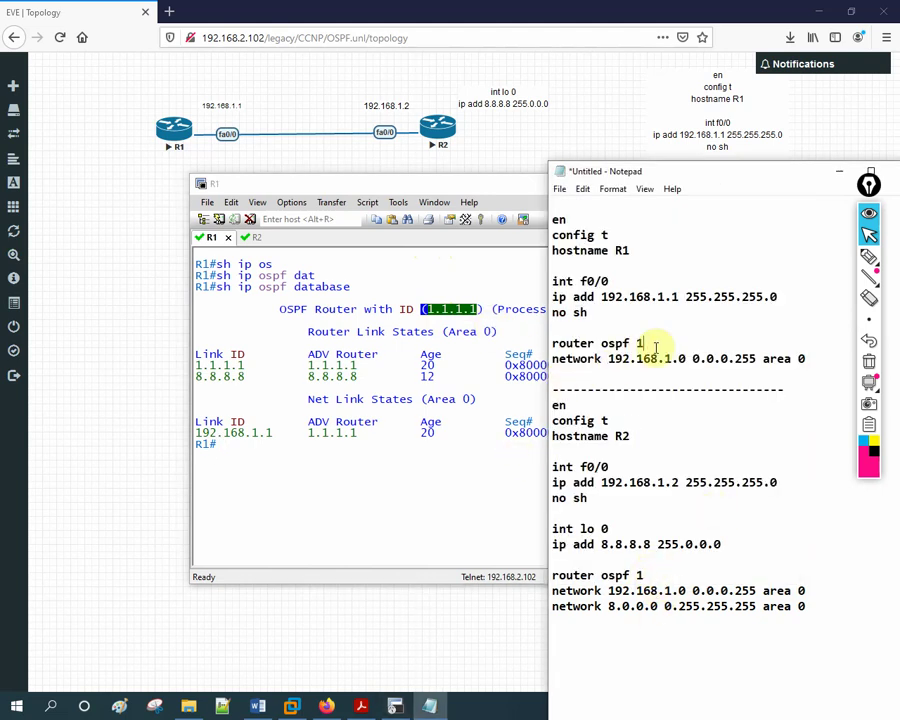
{"action": "key", "text": "Return"}
{"action": "type", "text": "rotuer"}
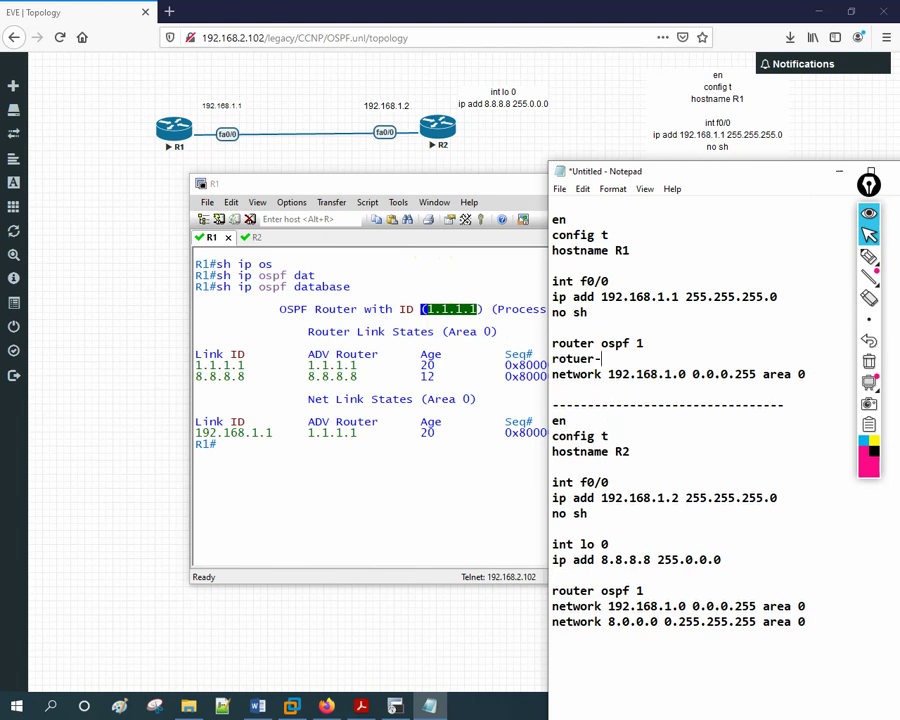
{"action": "type", "text": "-id 1.1.1.1"}
Switch back to R1's console and show the OSPF part of the running configuration with "sh run | sec os"
{"action": "left_click", "coordinate": [279, 519]}
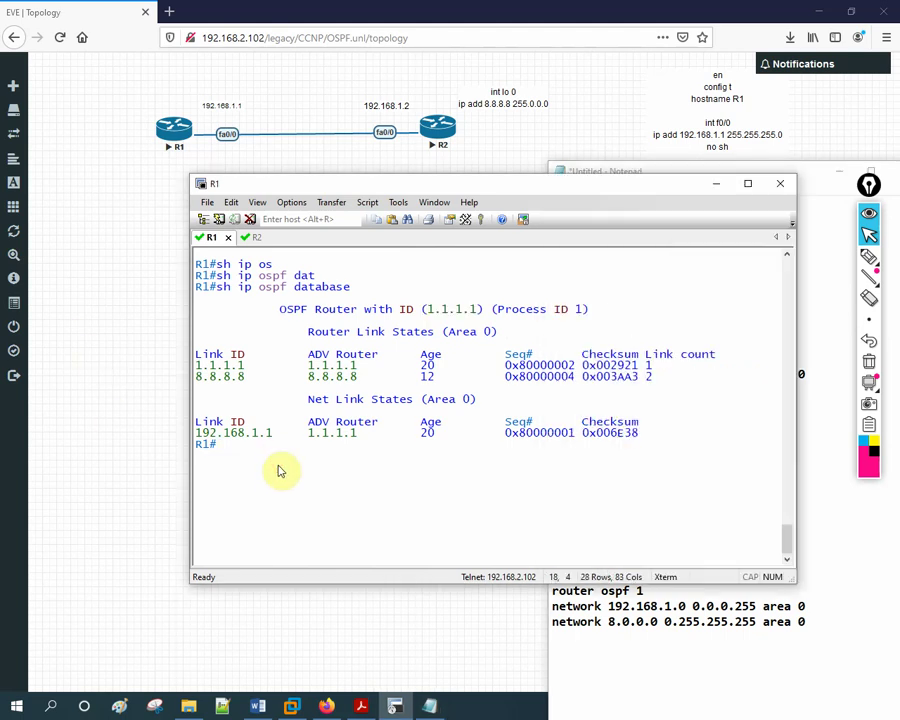
{"action": "type", "text": "sh run"}
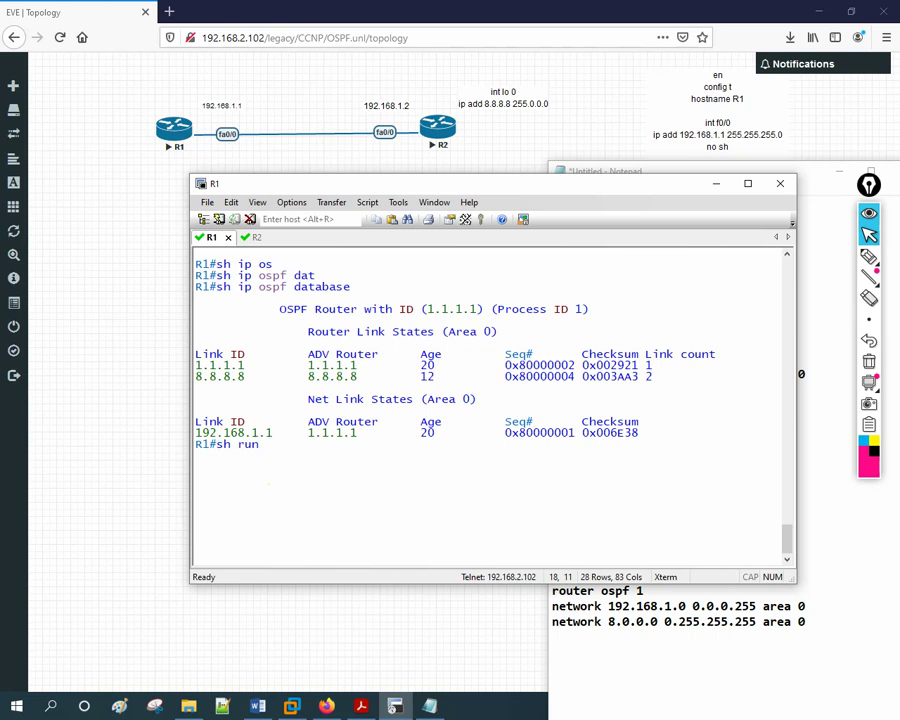
{"action": "type", "text": "| sec o"}
{"action": "type", "text": "s"}
{"action": "key", "text": "Return"}
{"action": "key", "text": "Up"}
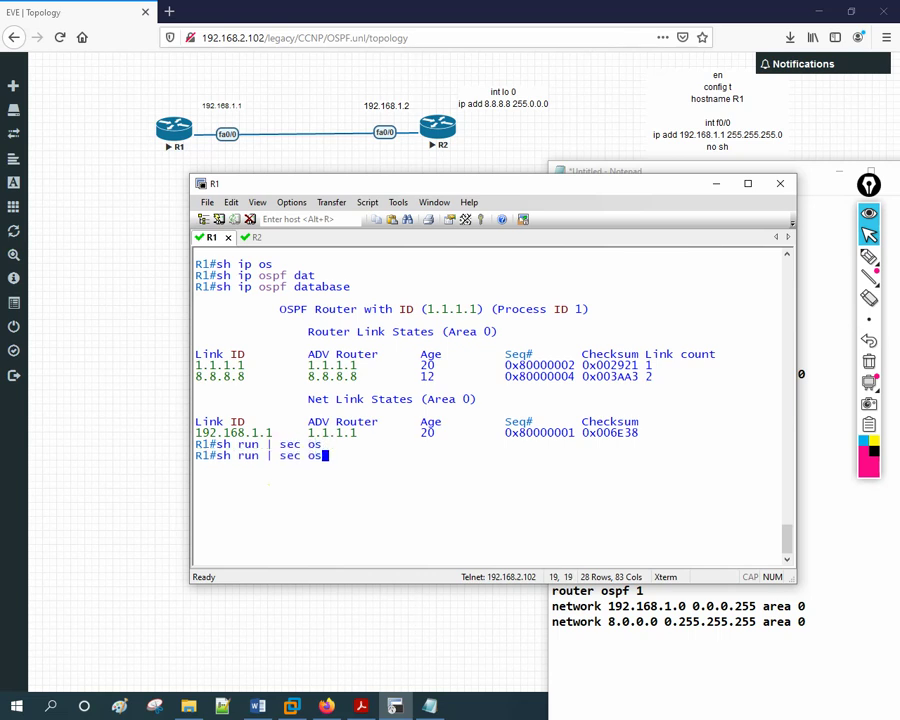
{"action": "key", "text": "Return"}
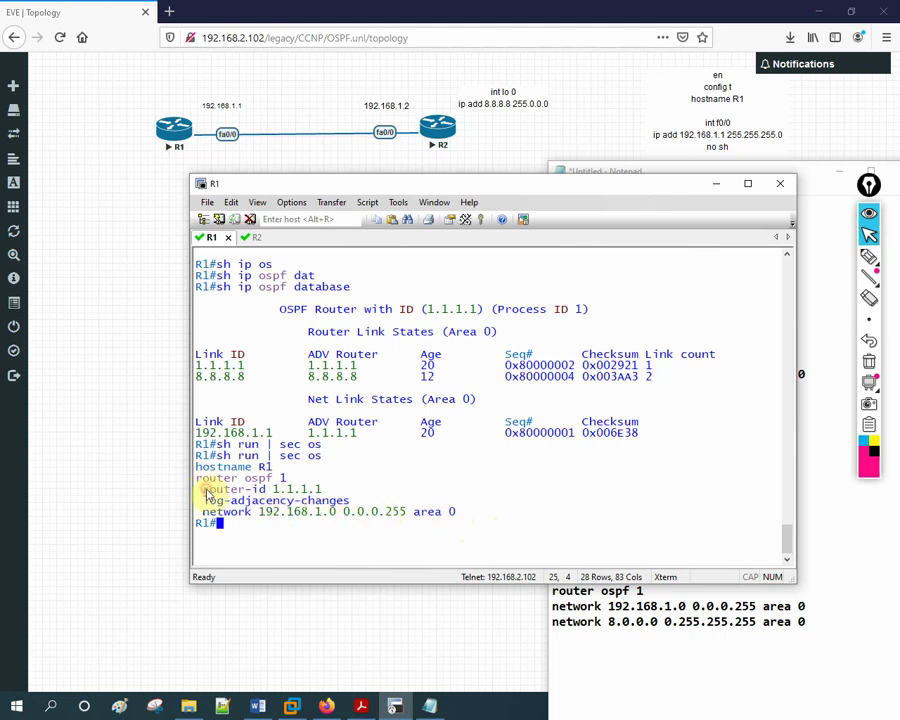
Copy "router-id 1.1.1.1" from R1's running configuration and replace the misspelled router ID line in the Notepad notes with it
{"action": "left_click_drag", "start_coordinate": [205, 491], "coordinate": [330, 496]}
{"action": "key", "text": "ctrl+c"}
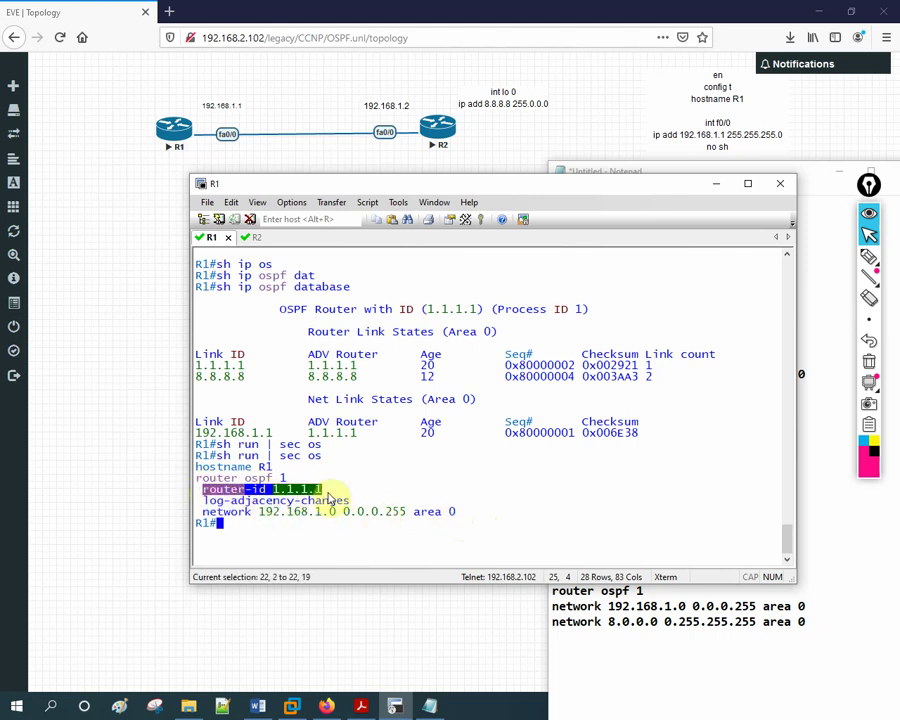
{"action": "left_click", "coordinate": [692, 612]}
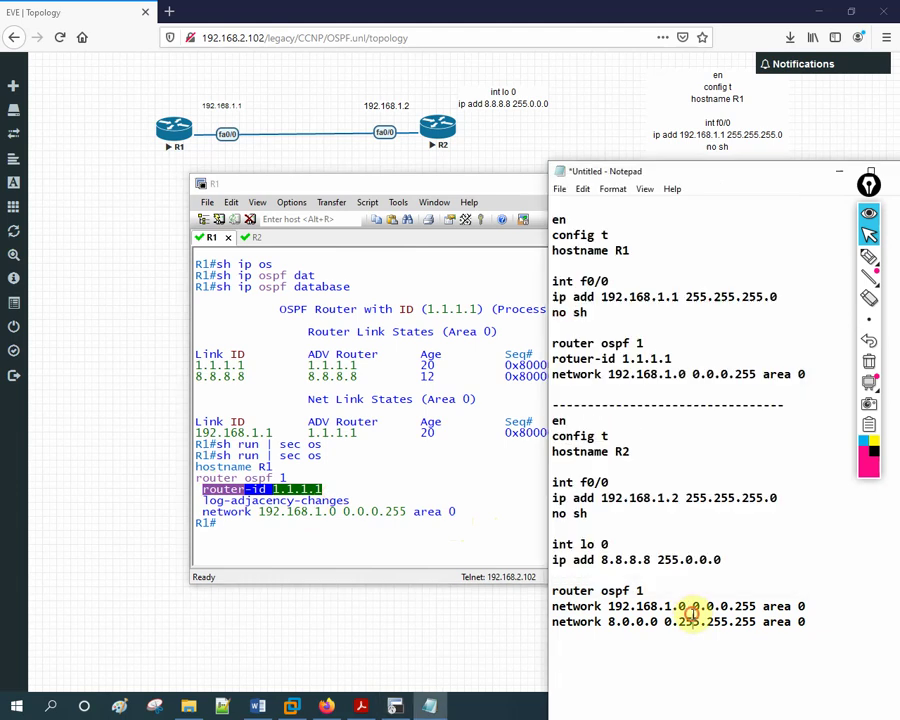
{"action": "left_click", "coordinate": [683, 374]}
{"action": "key", "text": "shift+Home"}
{"action": "left_click", "coordinate": [676, 357]}
{"action": "key", "text": "shift+Home"}
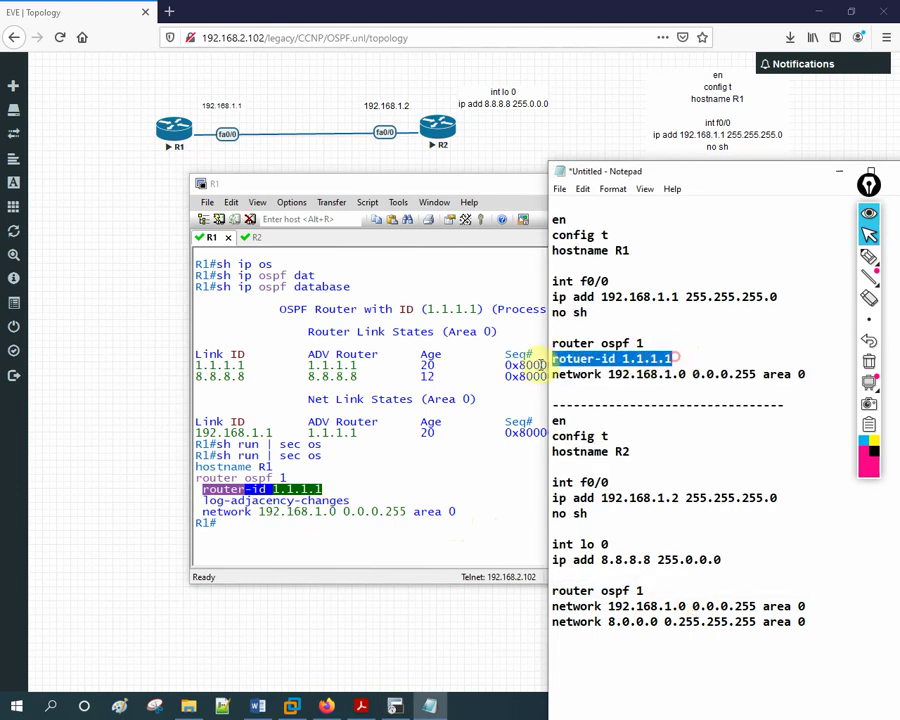
{"action": "key", "text": "ctrl+v"}
{"action": "left_click", "coordinate": [653, 437]}
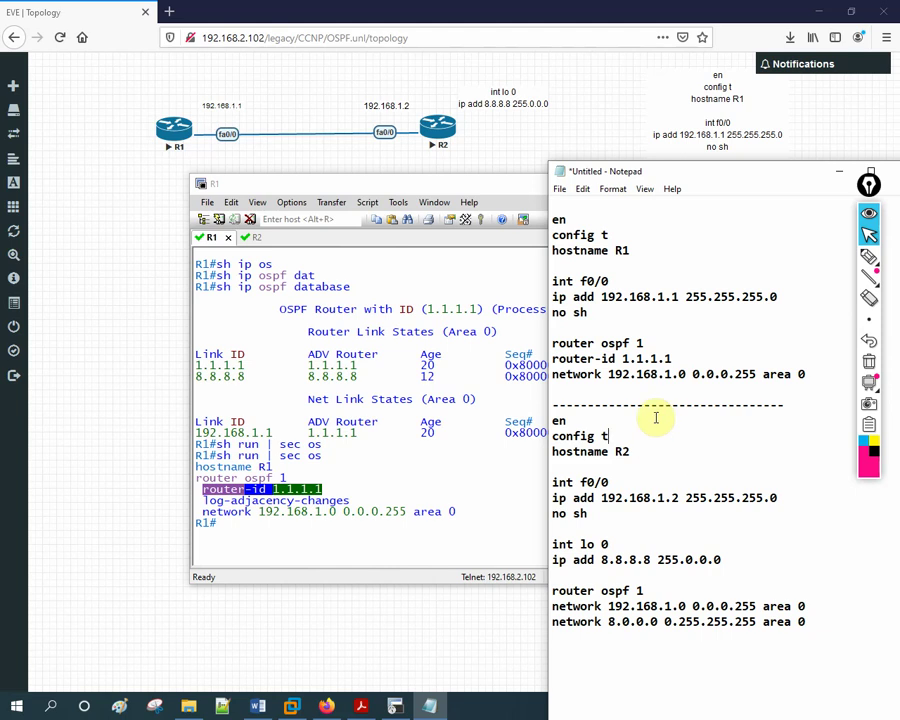
Copy "router-id 1.1.1.1" from Notepad beneath R1's "router ospf 1" in the EVE topology's text note, save the note and return to Notepad
{"action": "left_click_drag", "start_coordinate": [673, 358], "coordinate": [552, 358]}
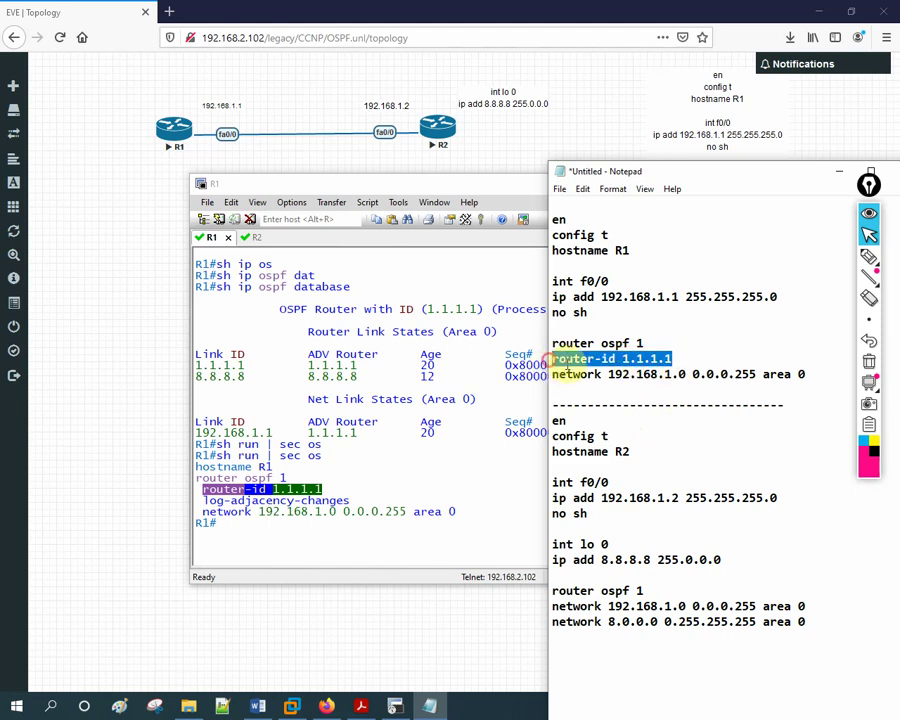
{"action": "right_click", "coordinate": [585, 366]}
{"action": "left_click", "coordinate": [603, 411]}
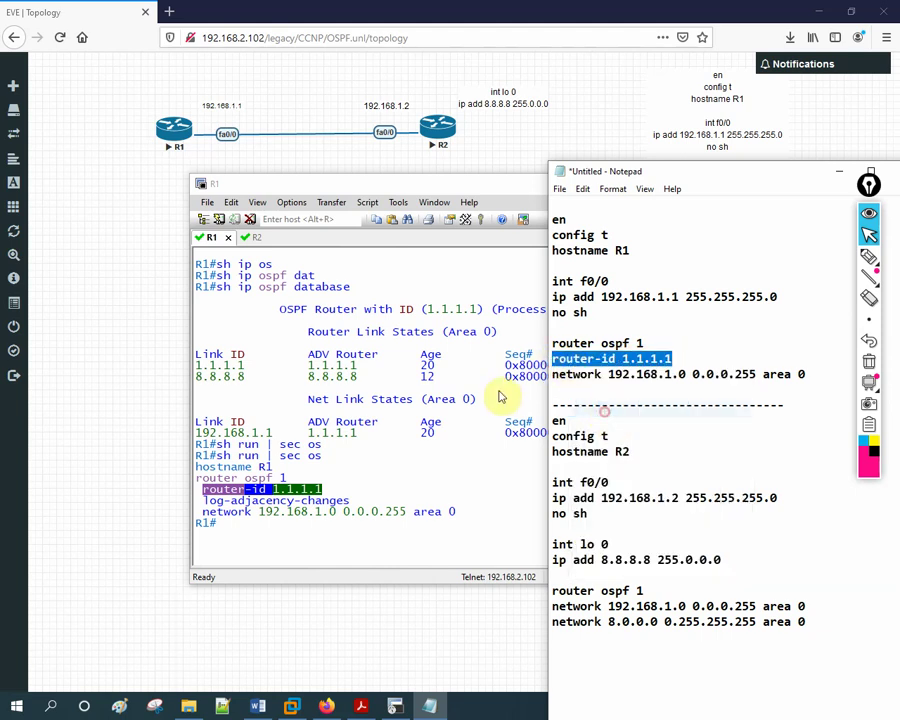
{"action": "left_click", "coordinate": [626, 262]}
{"action": "left_click", "coordinate": [731, 146]}
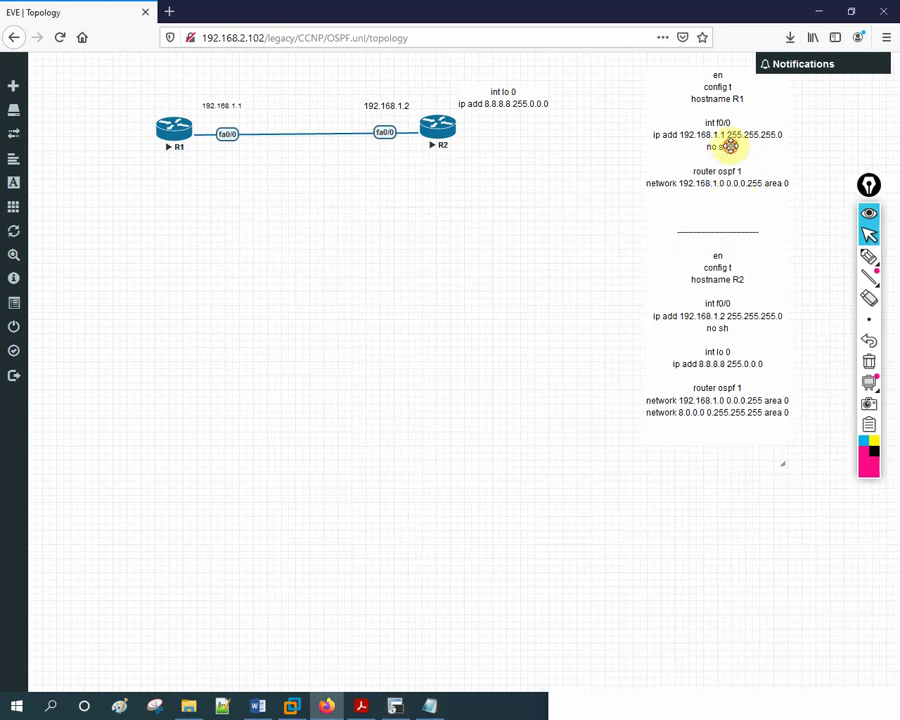
{"action": "left_click", "coordinate": [736, 159]}
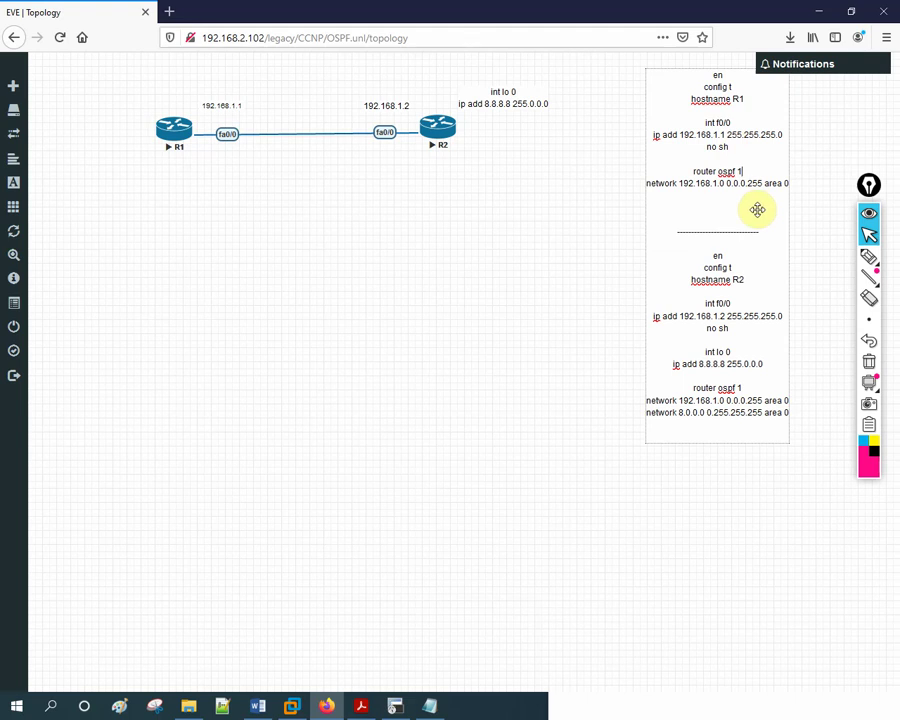
{"action": "key", "text": "Return"}
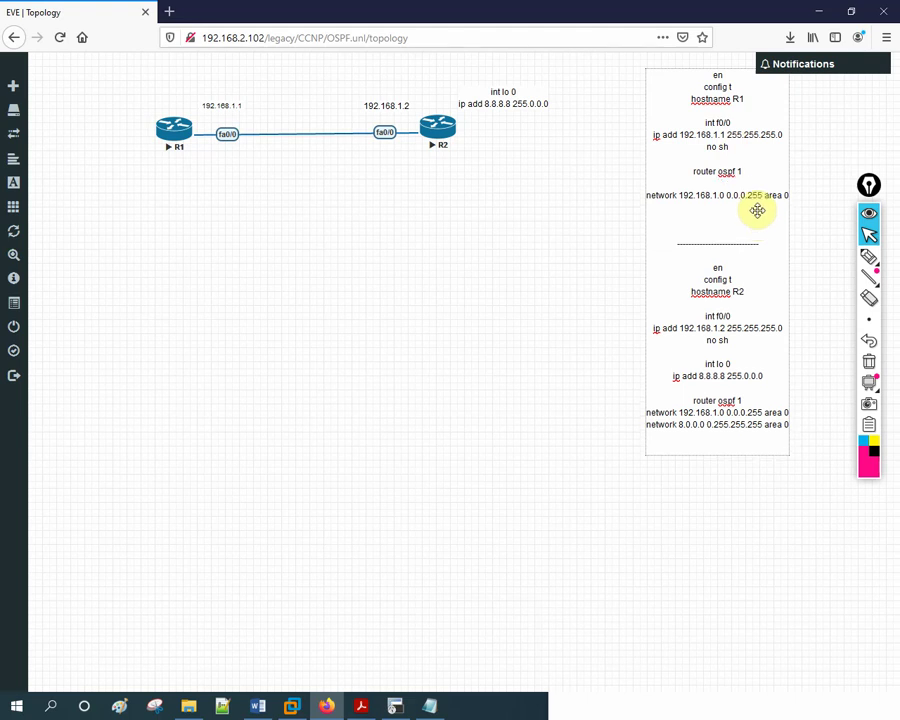
{"action": "type", "text": "router-id 1.1.1.1"}
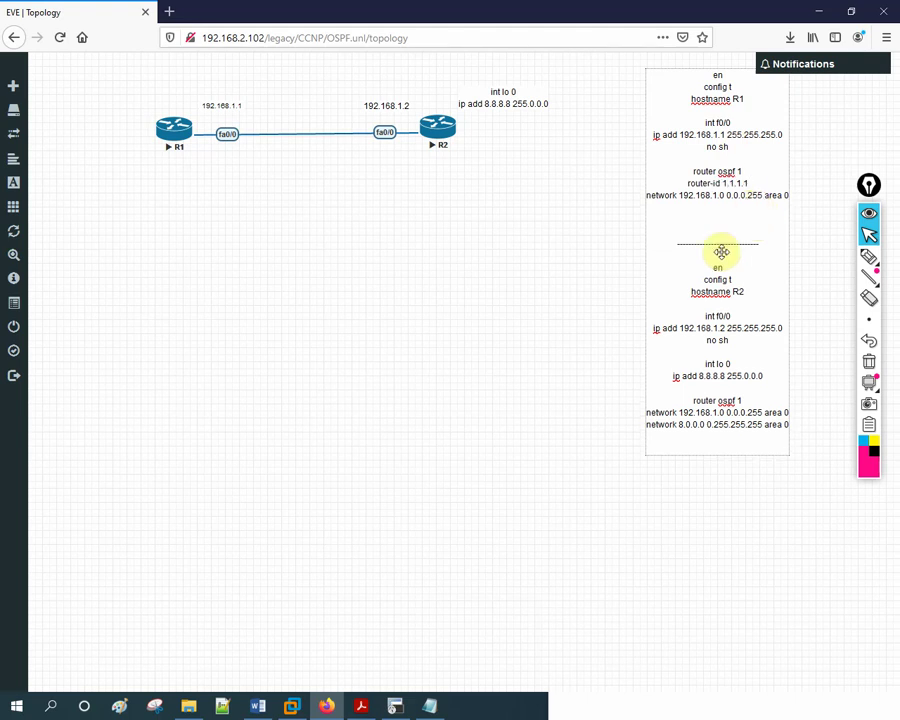
{"action": "left_click", "coordinate": [549, 252]}
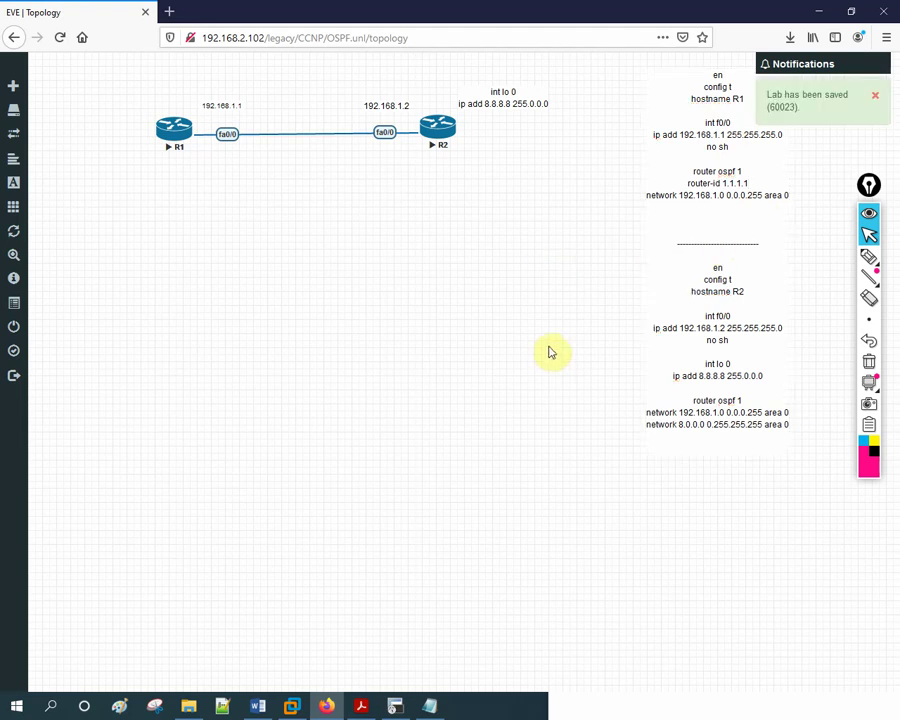
{"action": "left_click", "coordinate": [429, 707]}
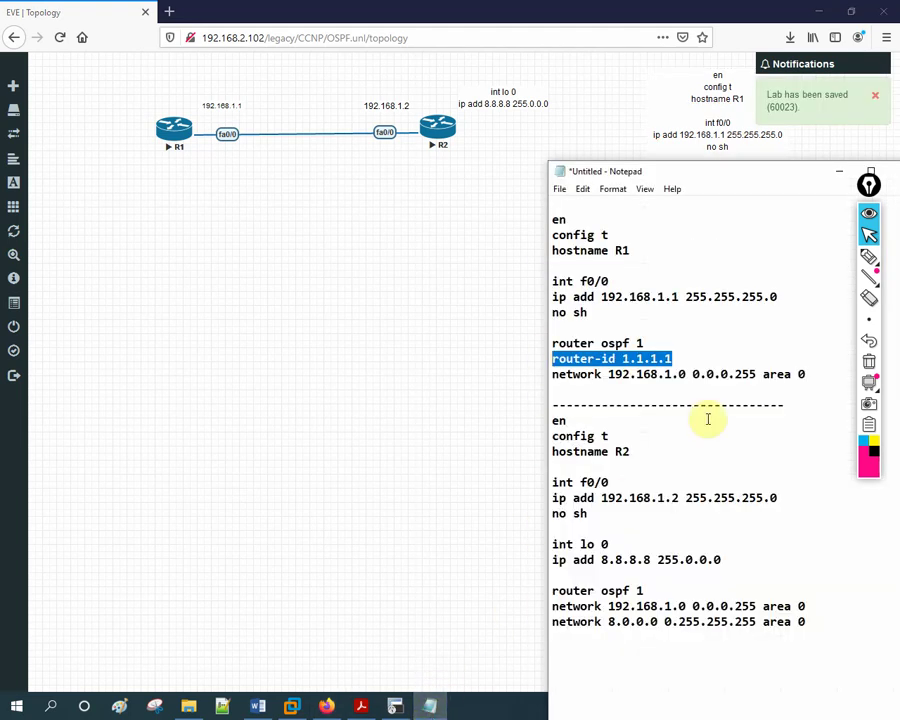